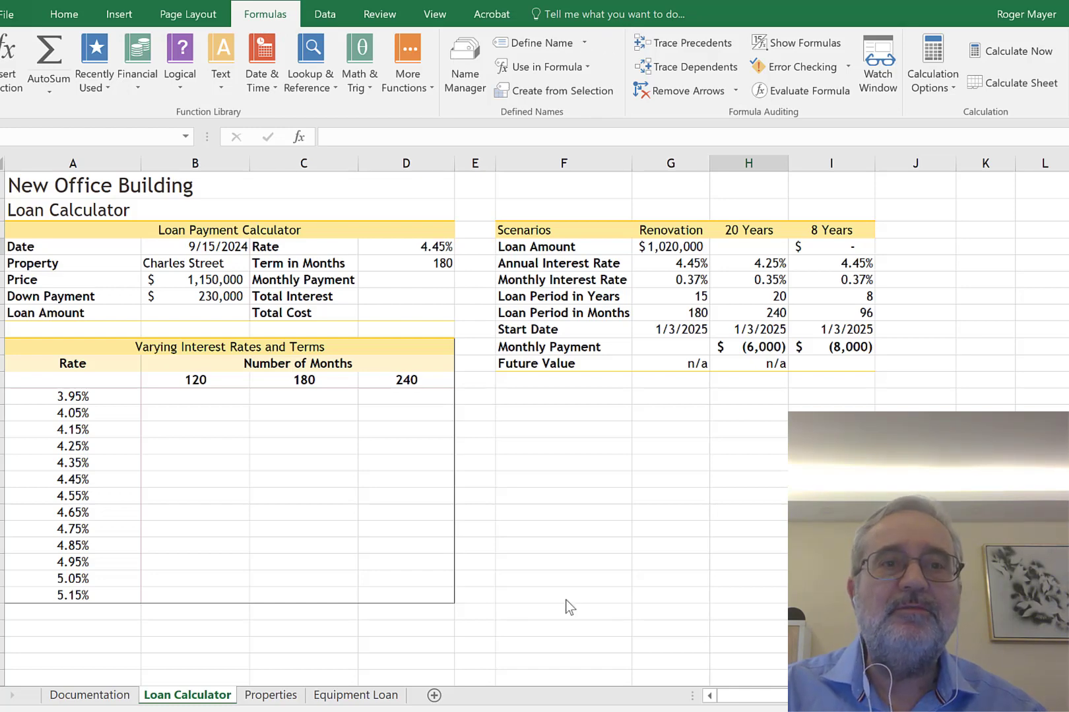
Delete the defined name Loan_Calculator, which refers to cell A2, from the workbook's names
{"action": "left_click", "coordinate": [293, 211]}
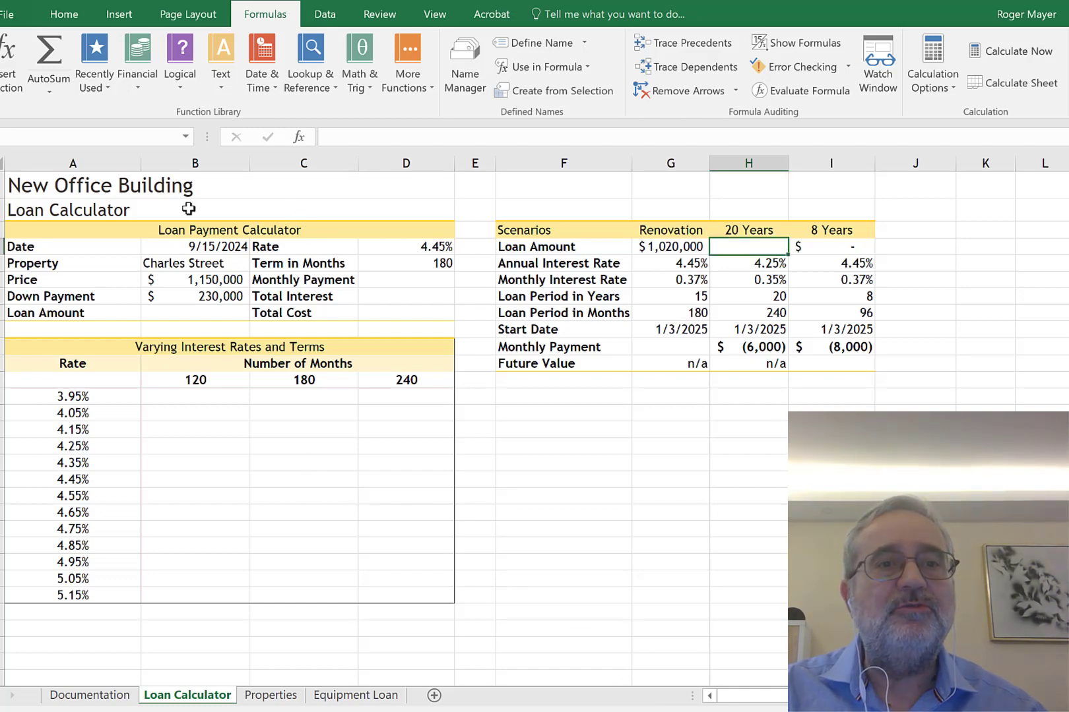
{"action": "left_click", "coordinate": [189, 209]}
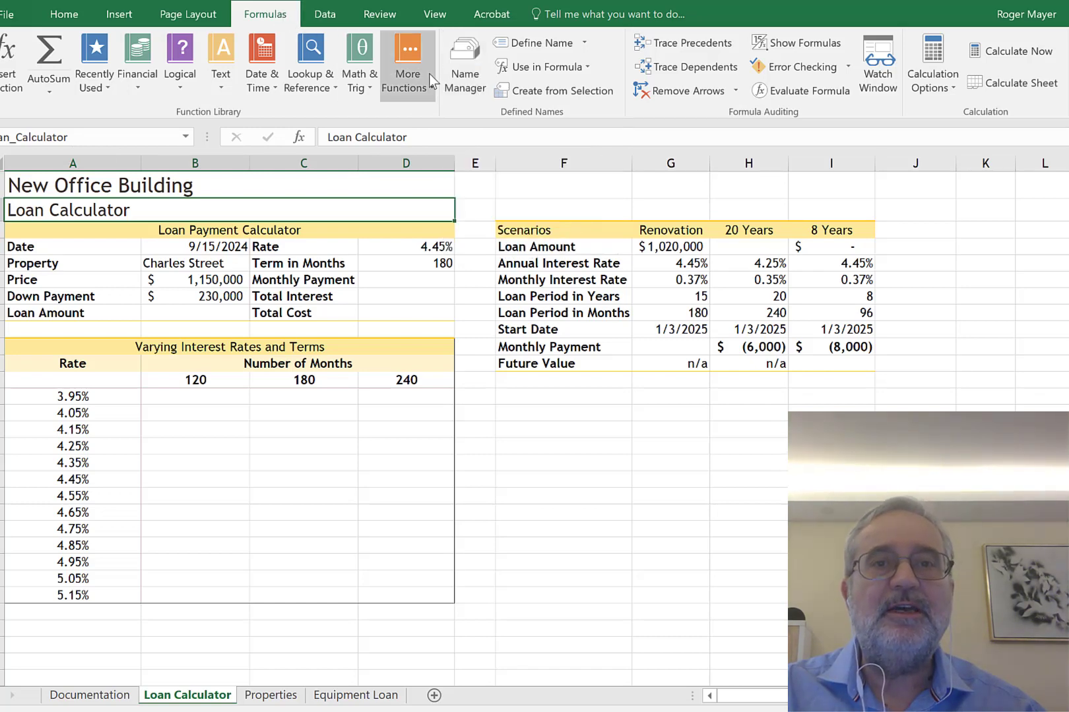
{"action": "left_click", "coordinate": [466, 72]}
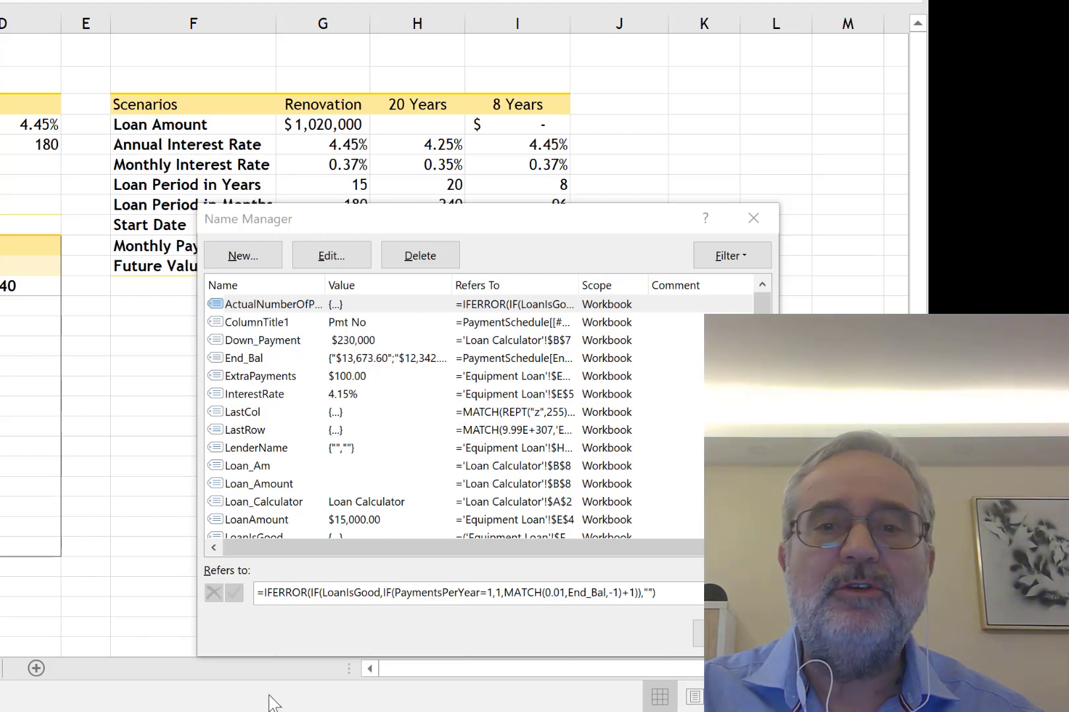
{"action": "left_click", "coordinate": [284, 503]}
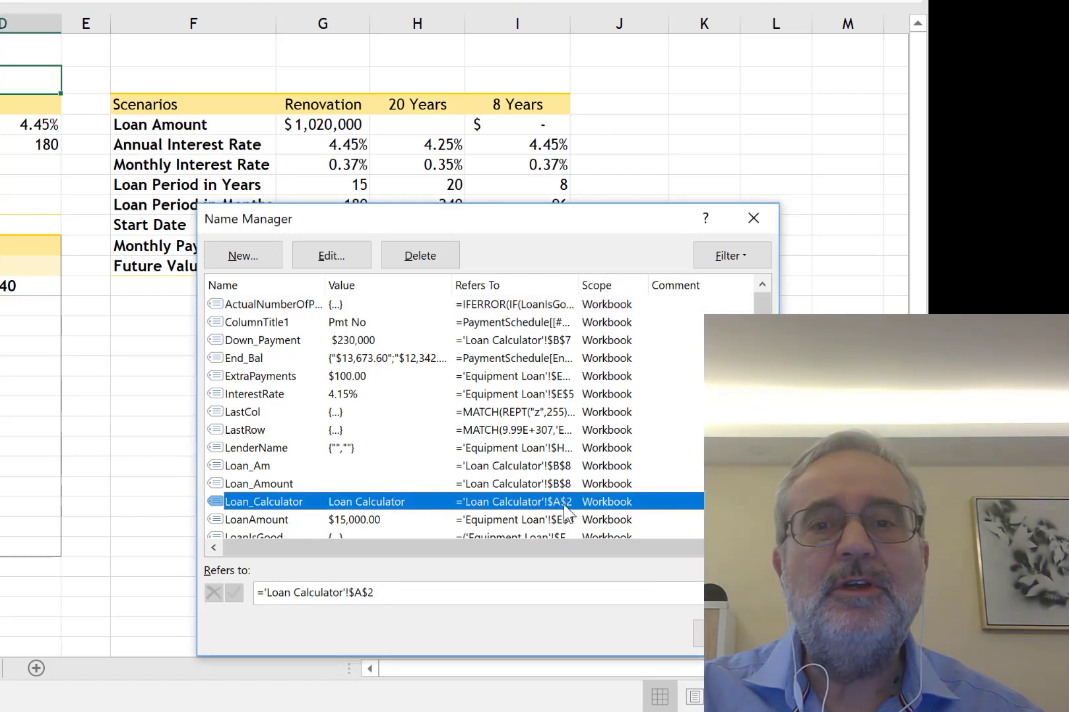
{"action": "left_click", "coordinate": [424, 253]}
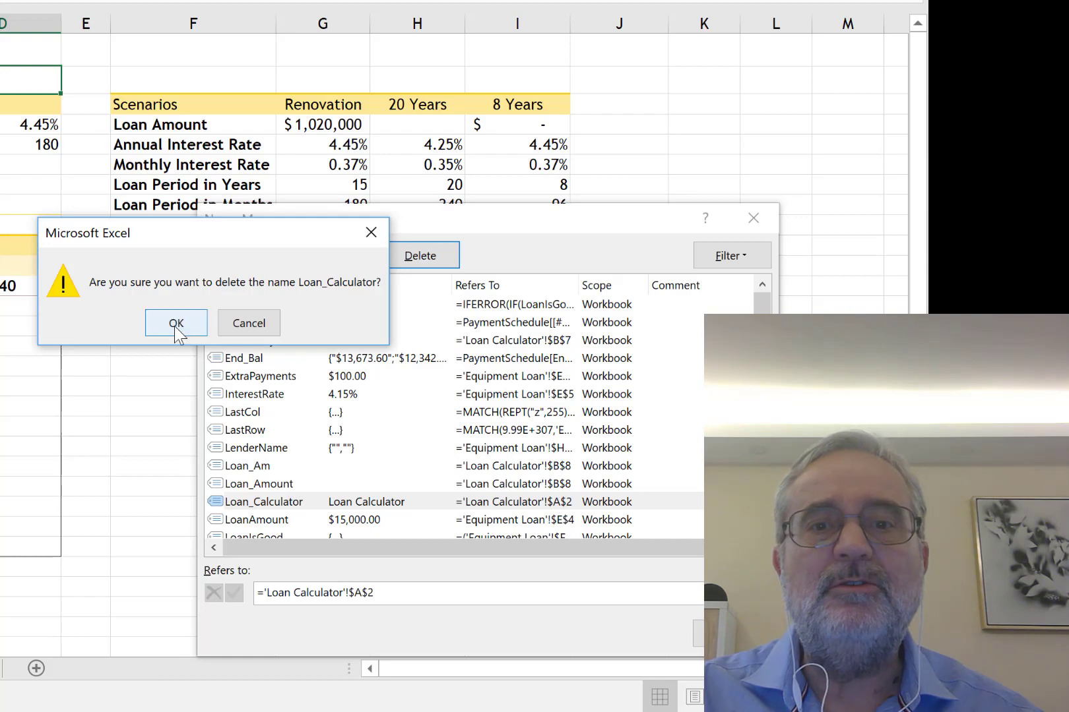
{"action": "left_click", "coordinate": [175, 326]}
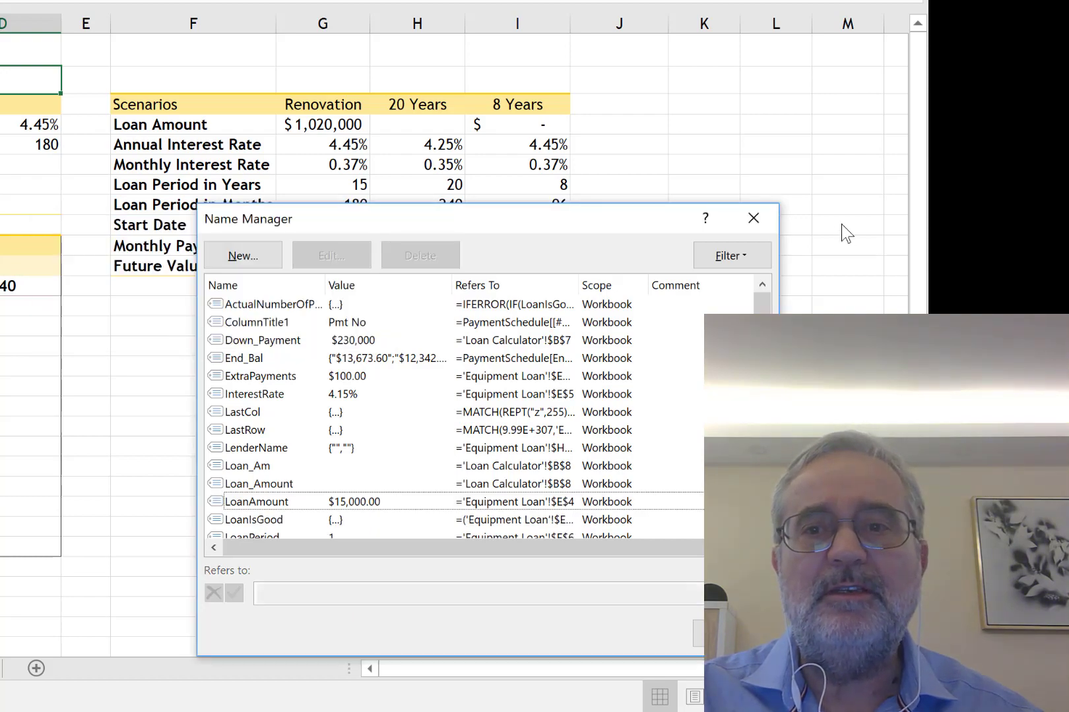
{"action": "left_click", "coordinate": [754, 215]}
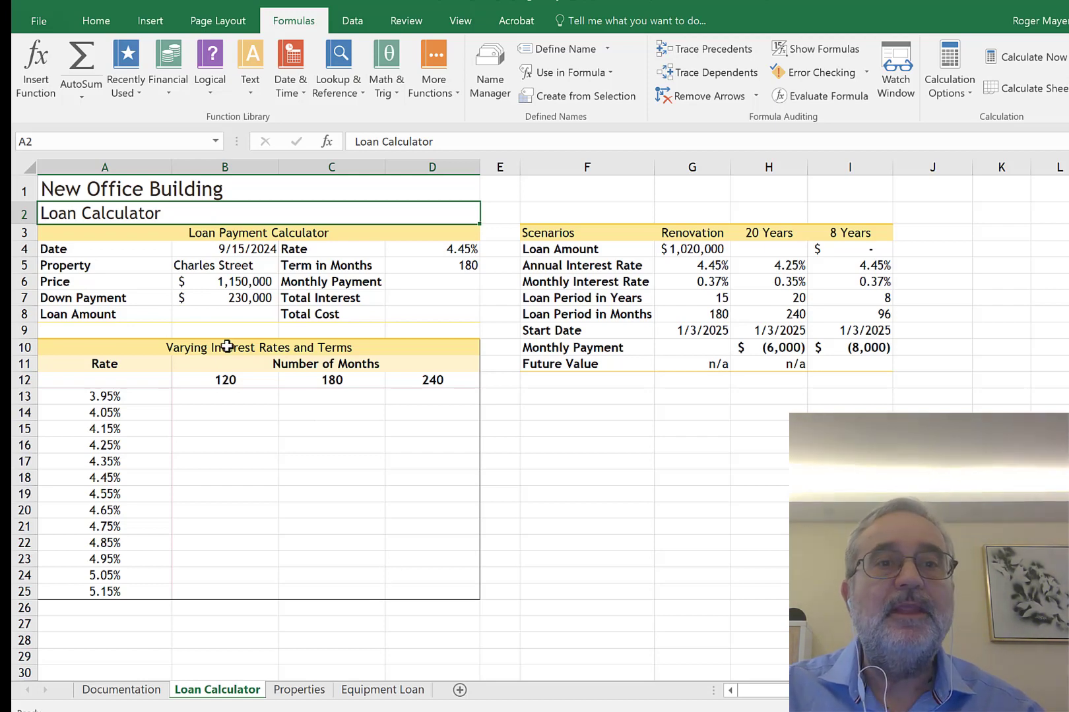
Check the defined names of cells B6, B7 and B8, and go to Loan_Amount from the list of names
{"action": "left_click", "coordinate": [255, 282]}
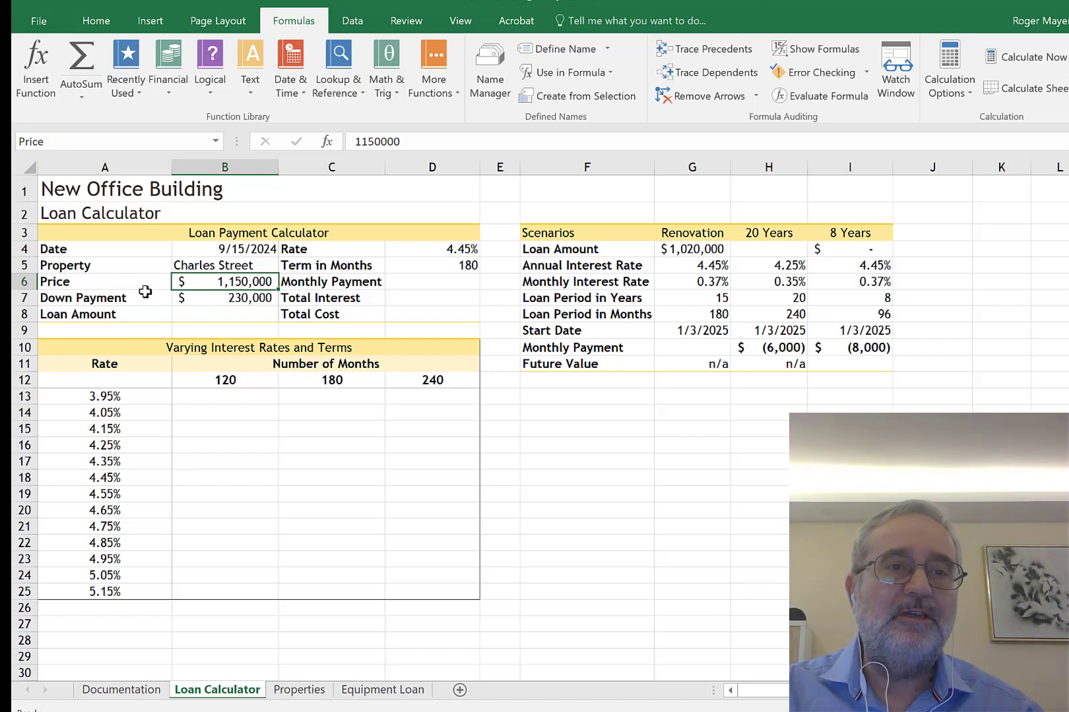
{"action": "left_click", "coordinate": [198, 297]}
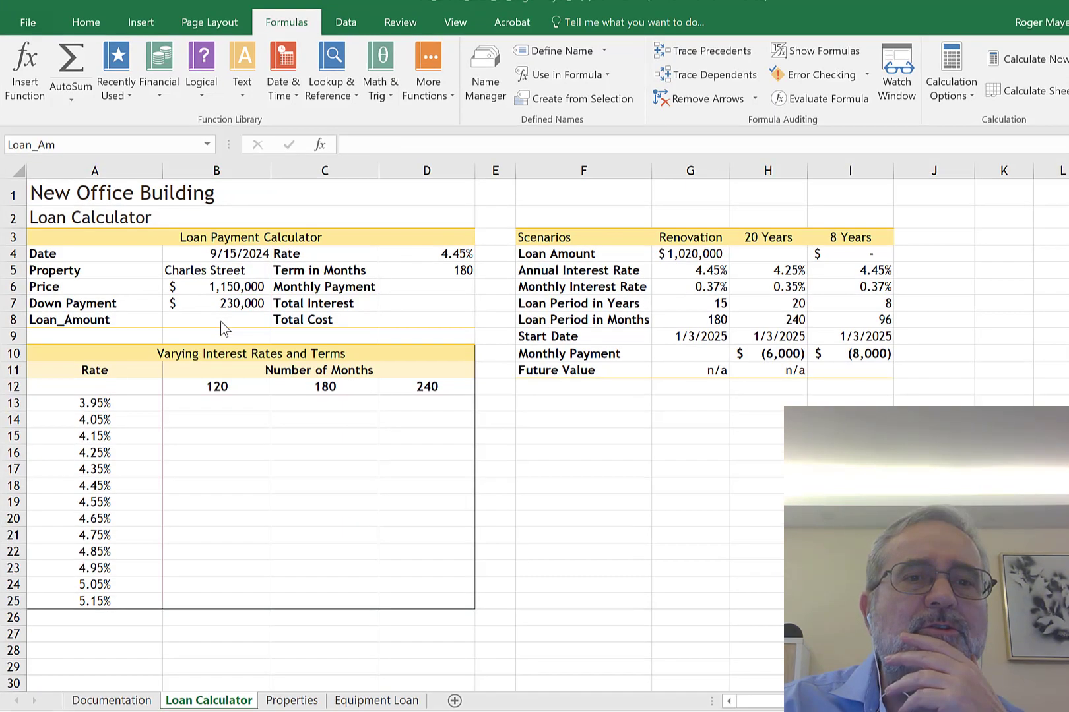
{"action": "left_click", "coordinate": [221, 323]}
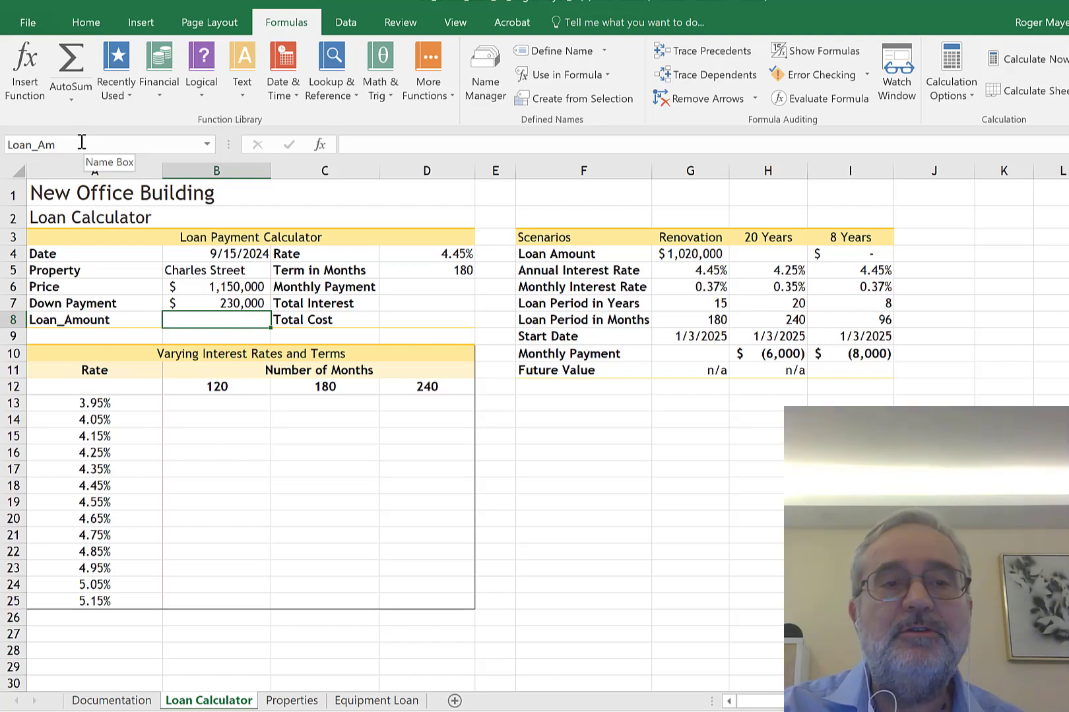
{"action": "left_click", "coordinate": [208, 145]}
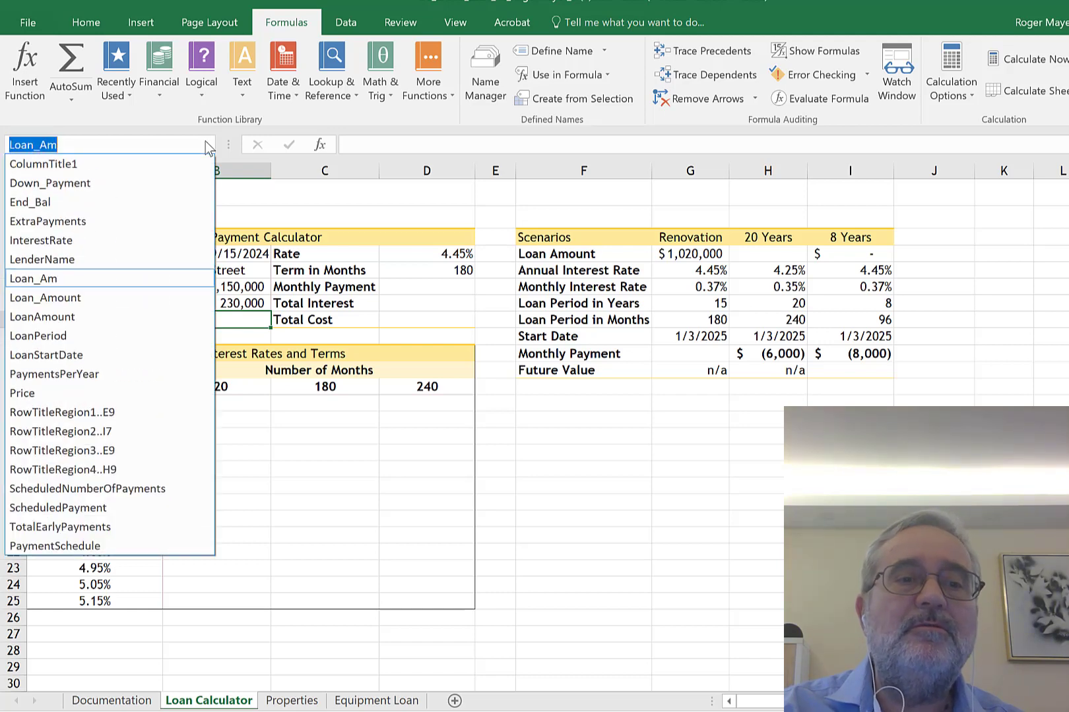
{"action": "left_click", "coordinate": [89, 298]}
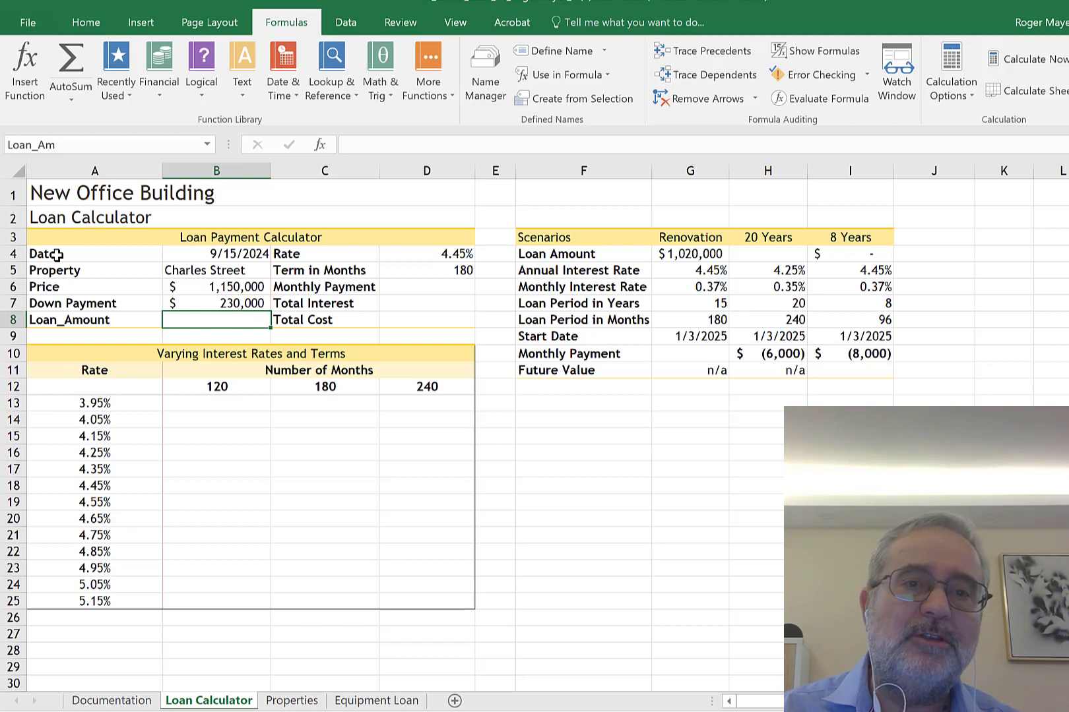
Define the name Rate for the interest rate in cell D4
{"action": "left_click", "coordinate": [441, 256]}
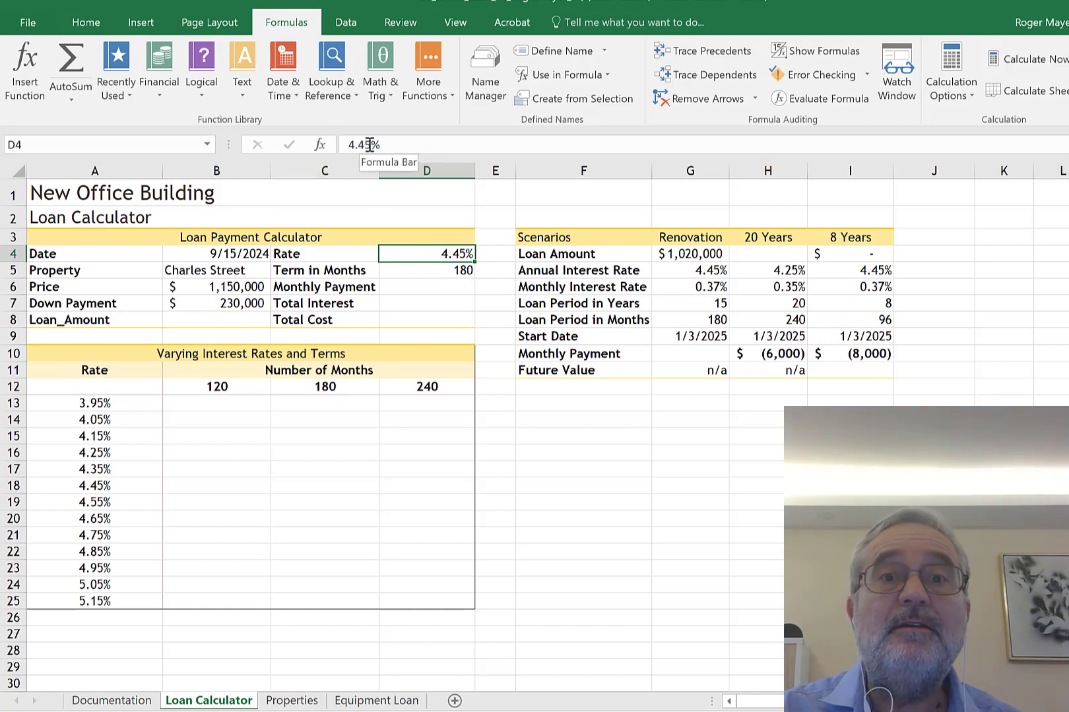
{"action": "left_click", "coordinate": [602, 53]}
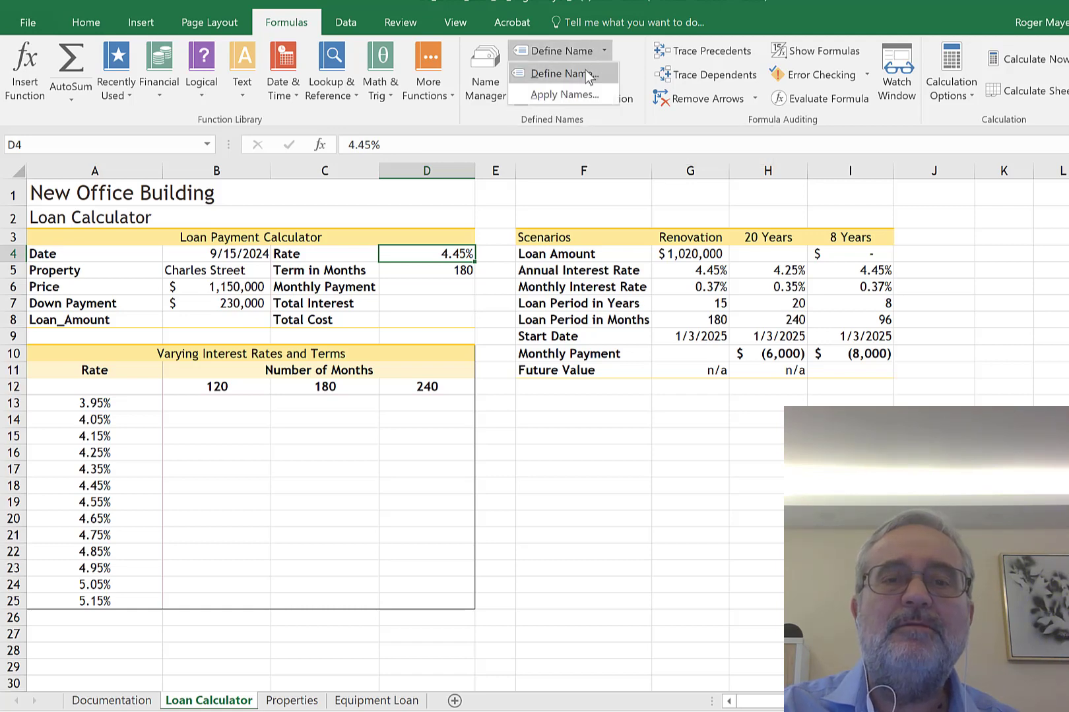
{"action": "left_click", "coordinate": [585, 70]}
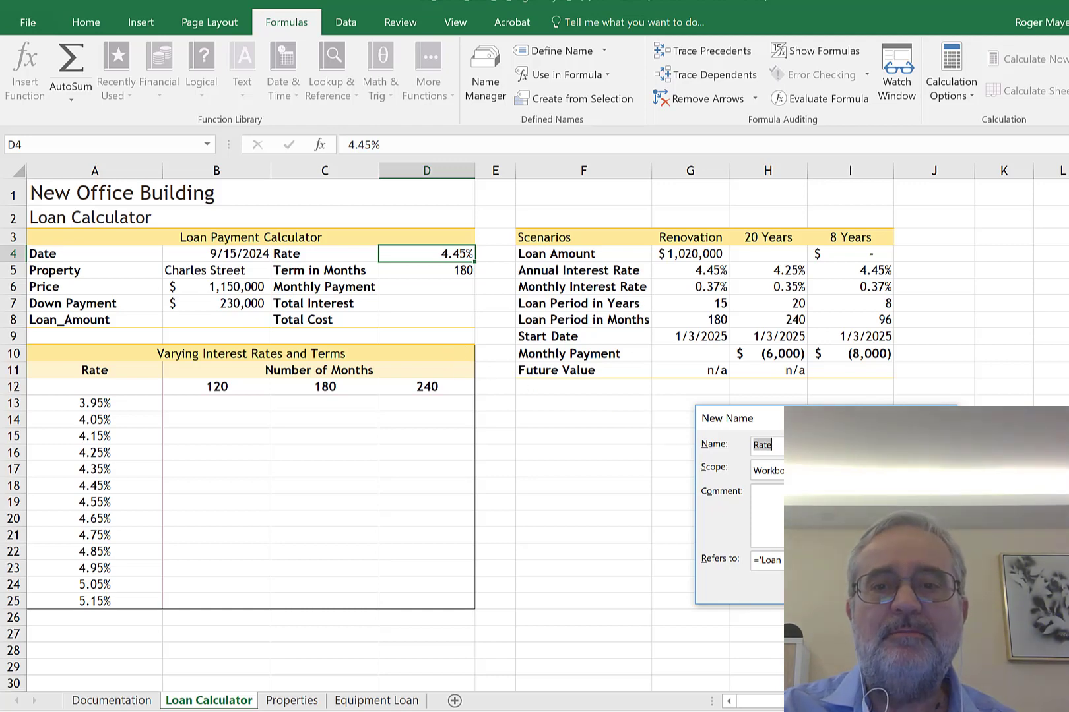
{"action": "key", "text": "Return"}
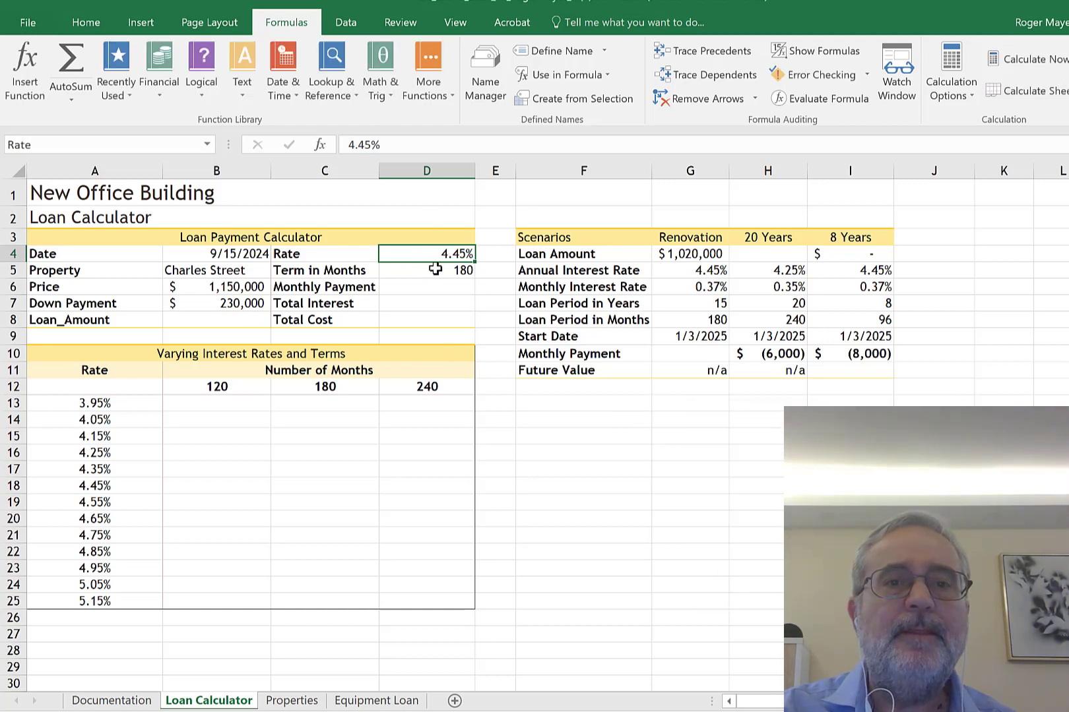
Define the name Term_in_Months for the loan term in cell D5
{"action": "left_click", "coordinate": [435, 270]}
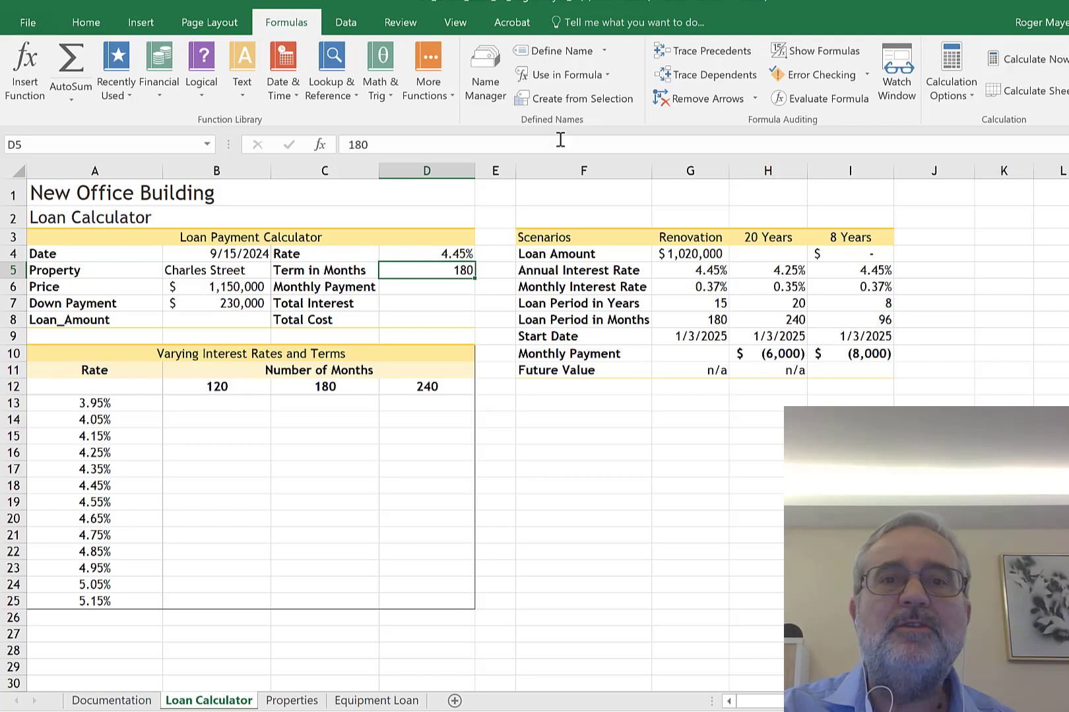
{"action": "left_click", "coordinate": [607, 51]}
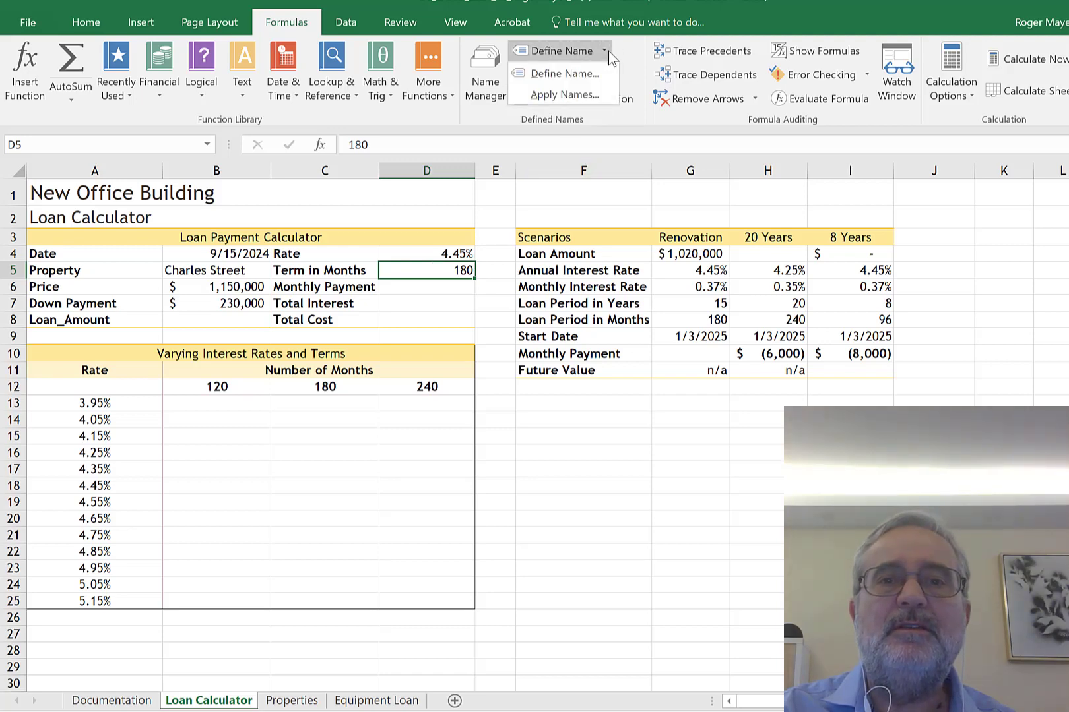
{"action": "left_click", "coordinate": [581, 71]}
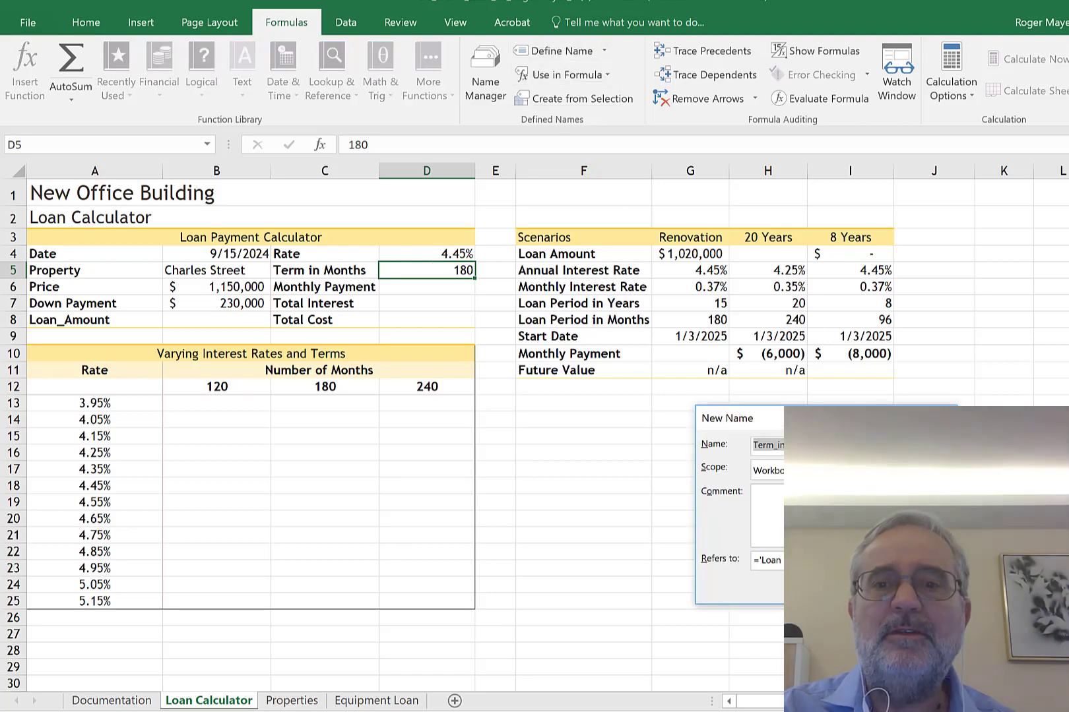
{"action": "key", "text": "Return"}
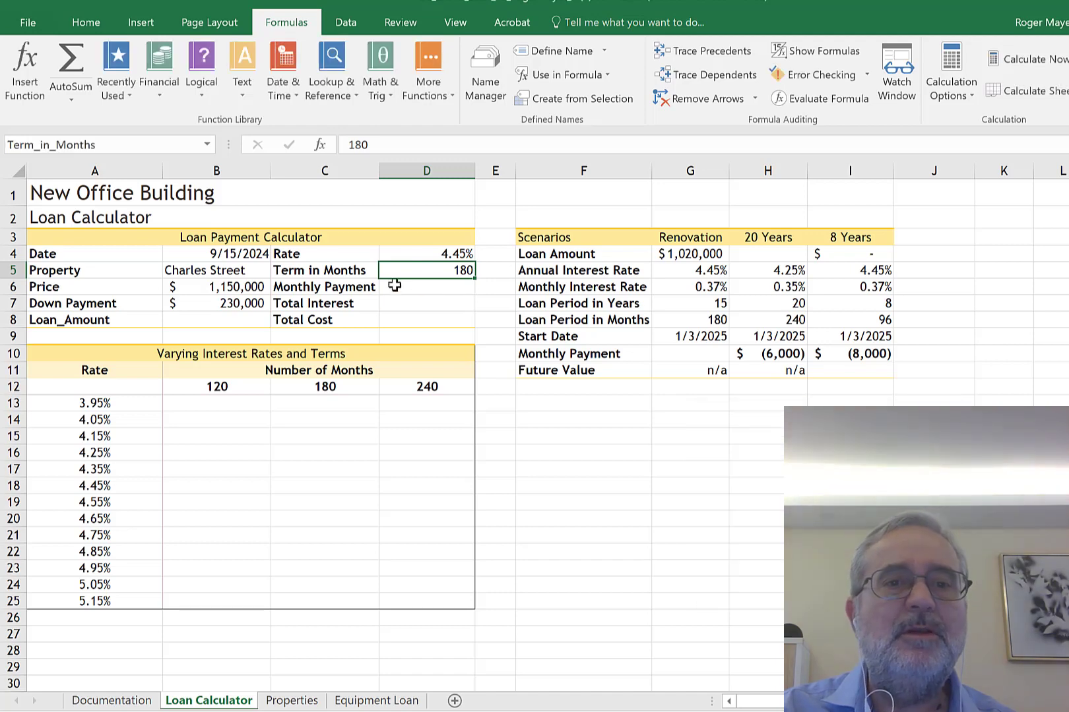
Define the name Monthly_Payment for the cell beside the Monthly Payment label, D6
{"action": "left_click", "coordinate": [422, 287]}
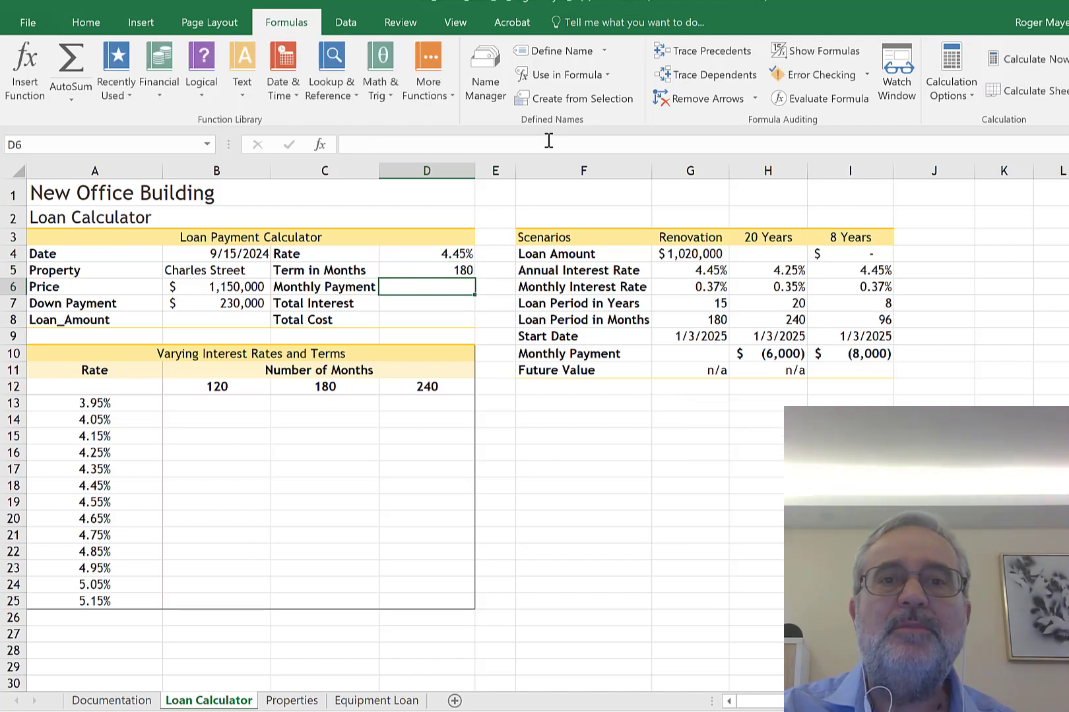
{"action": "left_click", "coordinate": [607, 52]}
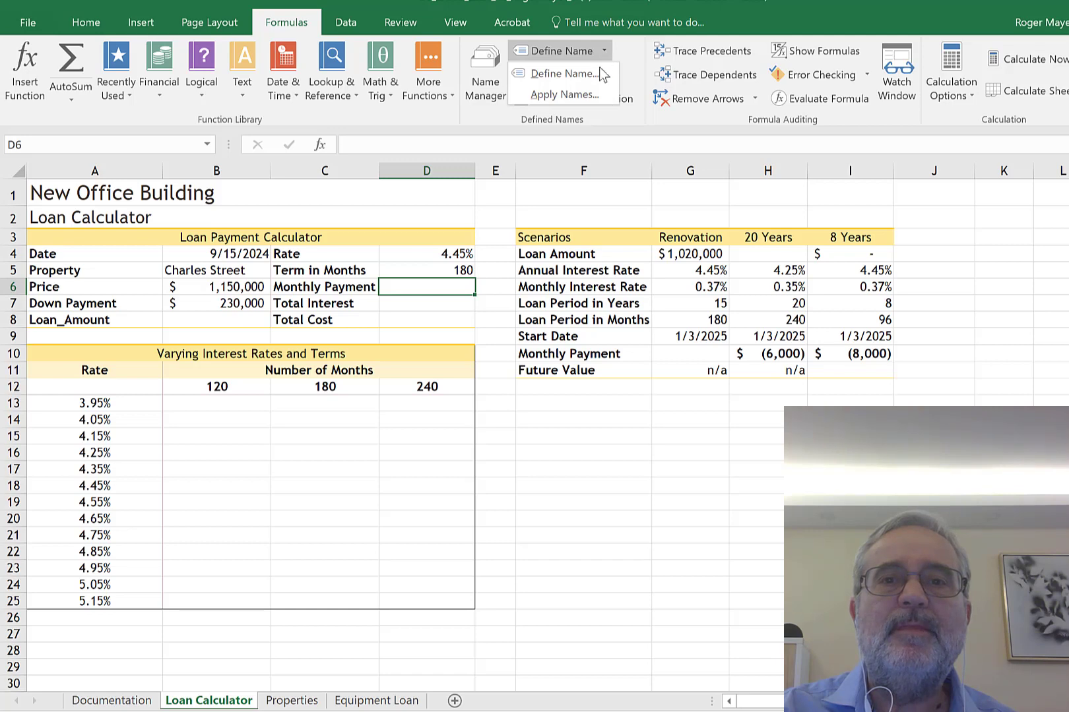
{"action": "left_click", "coordinate": [591, 74]}
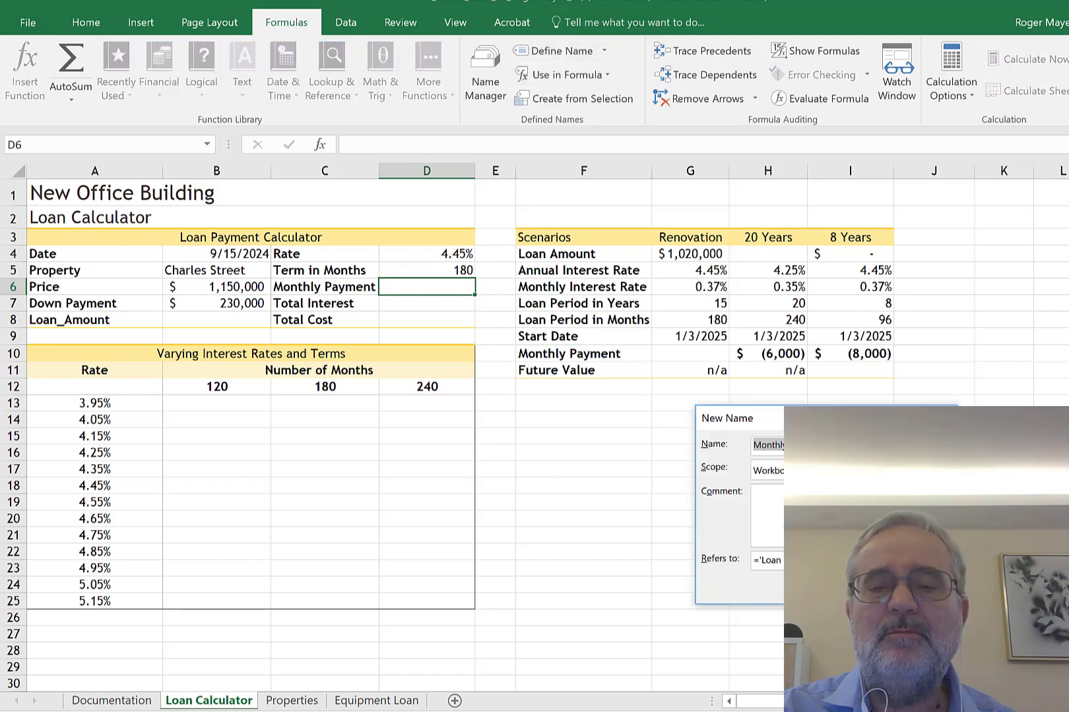
{"action": "key", "text": "Return"}
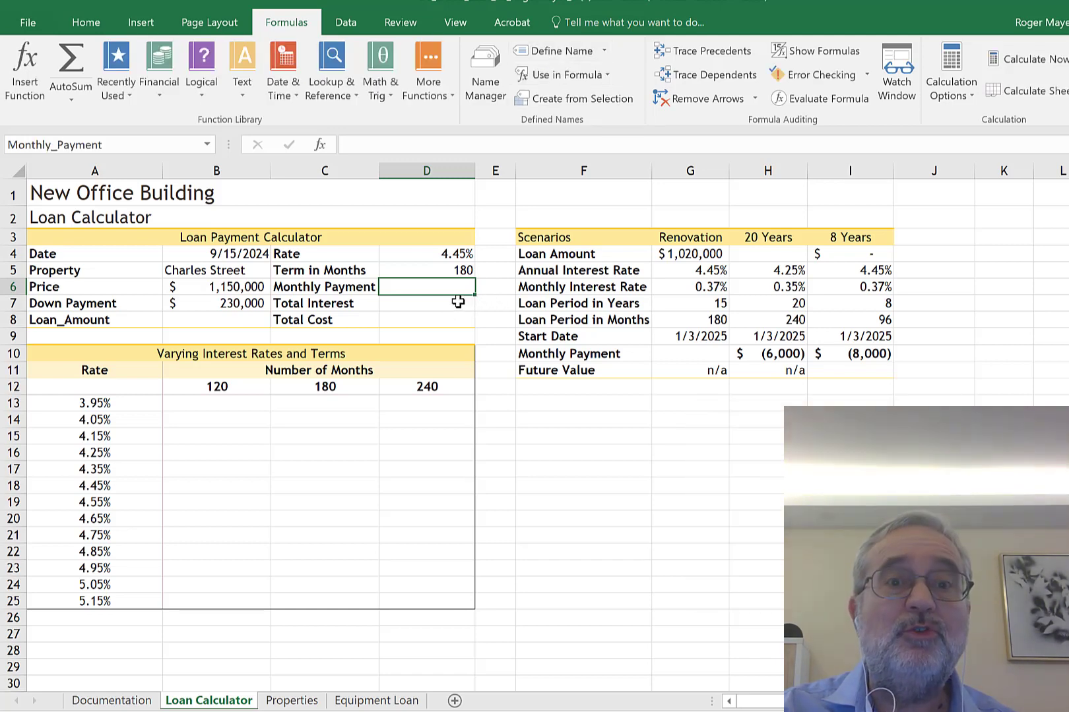
Define the name Total_Interest for the cell beside the Total Interest label, D7
{"action": "left_click", "coordinate": [458, 301]}
{"action": "left_click", "coordinate": [606, 48]}
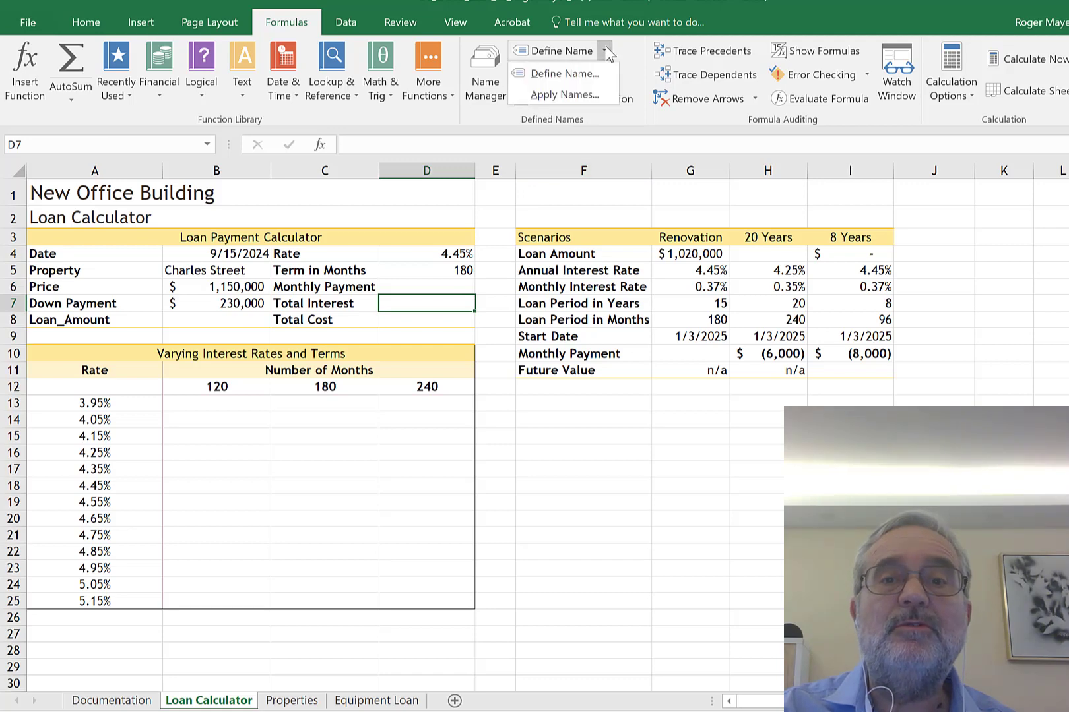
{"action": "left_click", "coordinate": [564, 73]}
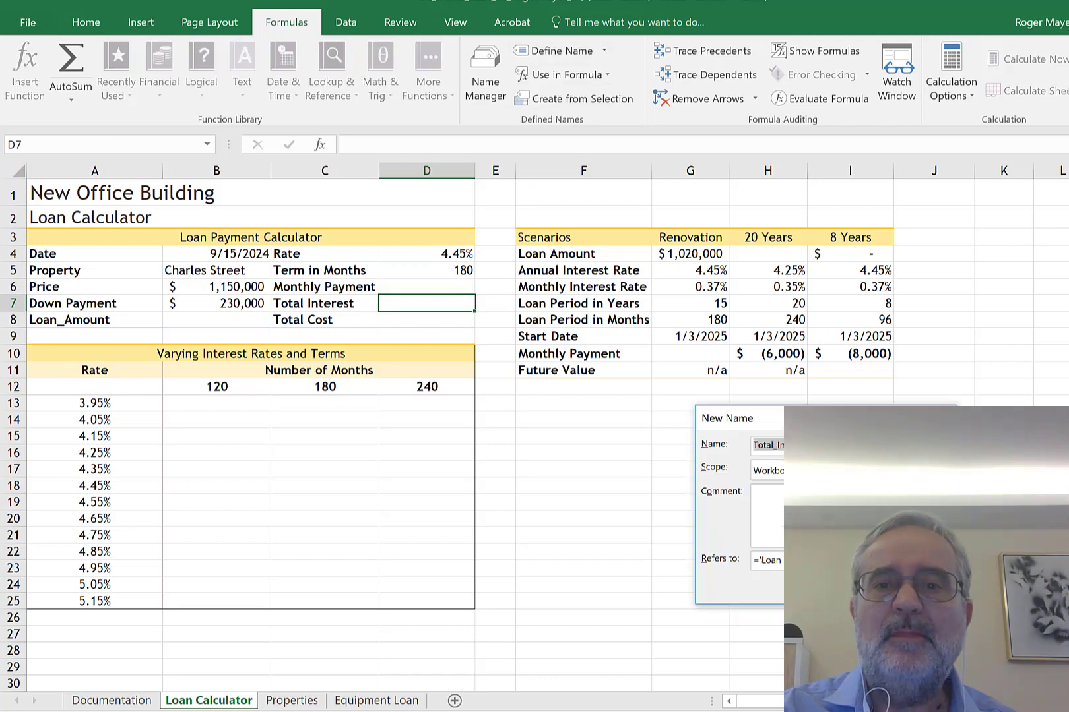
{"action": "key", "text": "Return"}
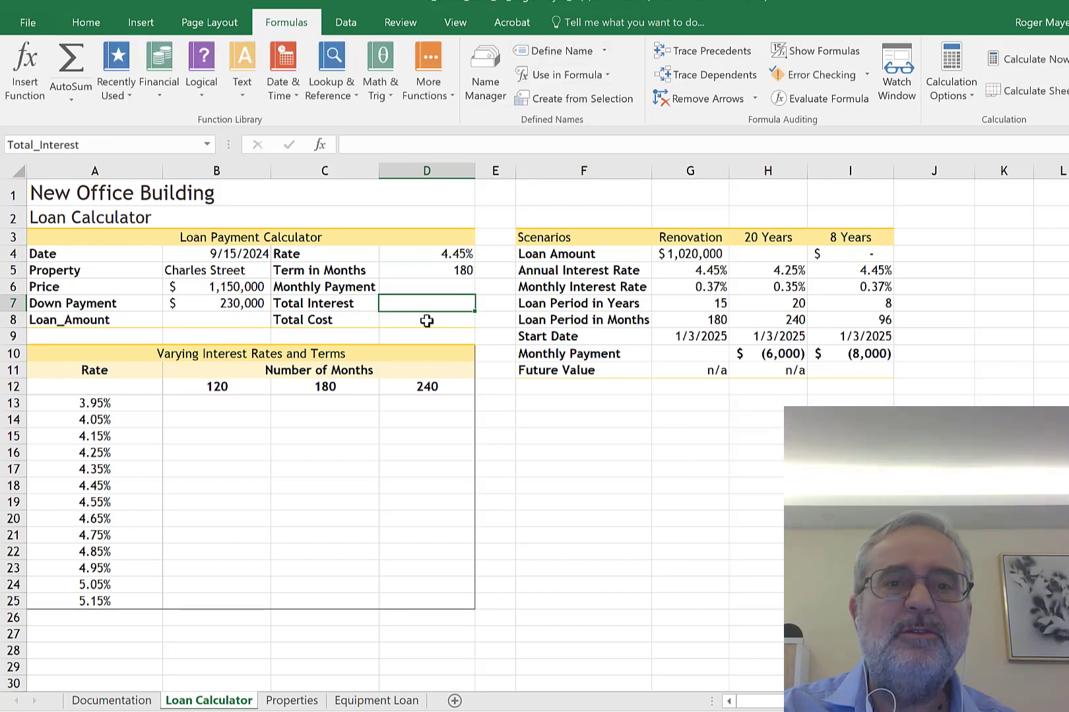
Define the name Total_Cost for the cell beside the Total Cost label, D8
{"action": "left_click", "coordinate": [427, 320]}
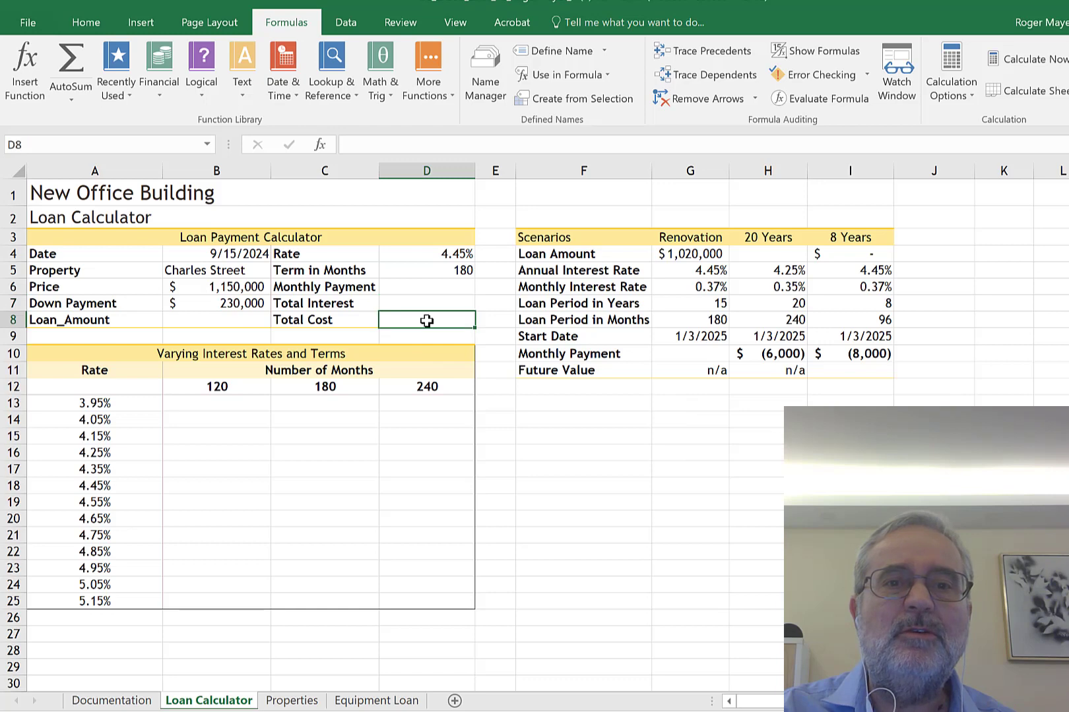
{"action": "left_click", "coordinate": [603, 50]}
{"action": "left_click", "coordinate": [596, 73]}
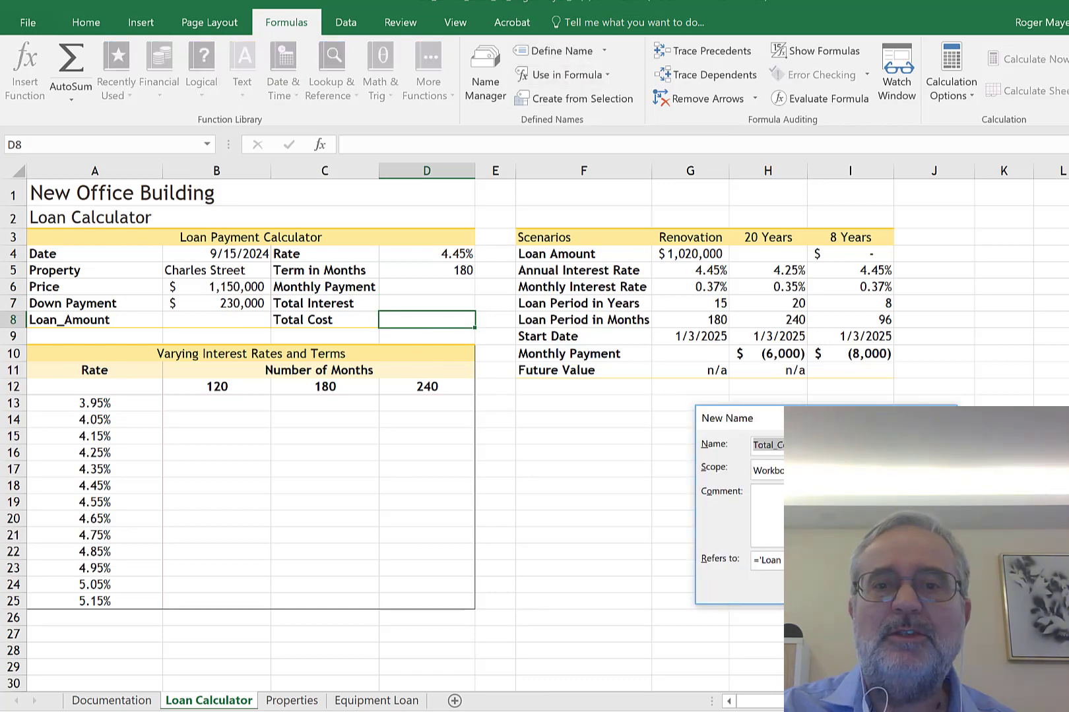
{"action": "key", "text": "Return"}
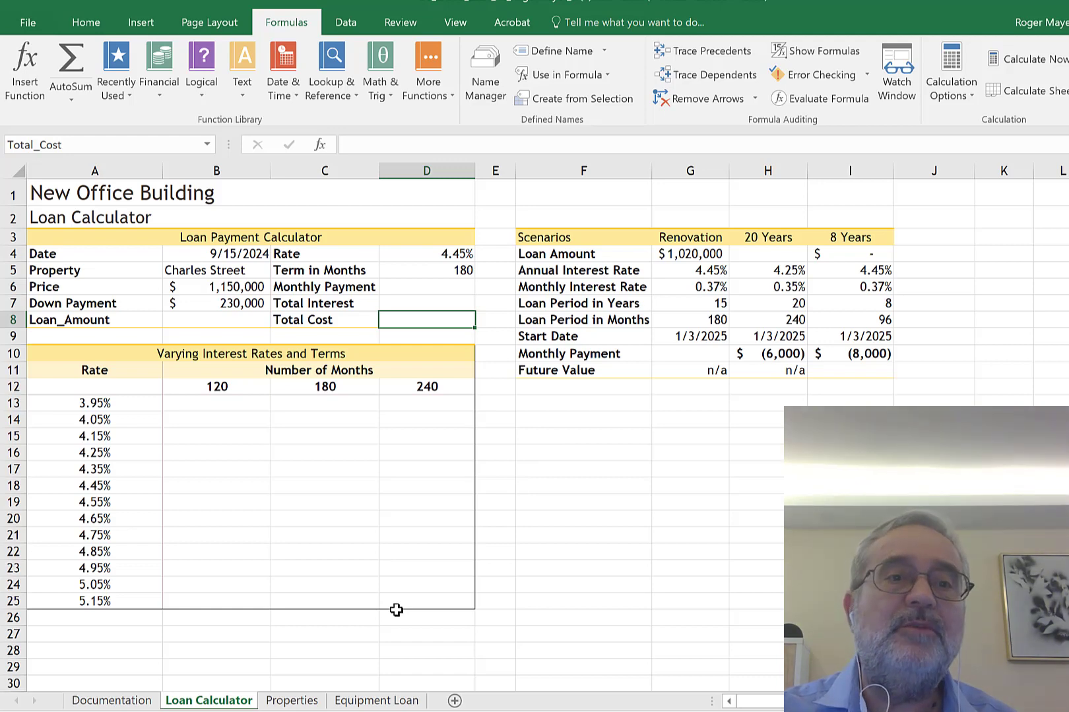
Check which name the 8 Years loan amount formula in I4 uses, and assign the name Loan_Am to cell B8
{"action": "left_click", "coordinate": [874, 255]}
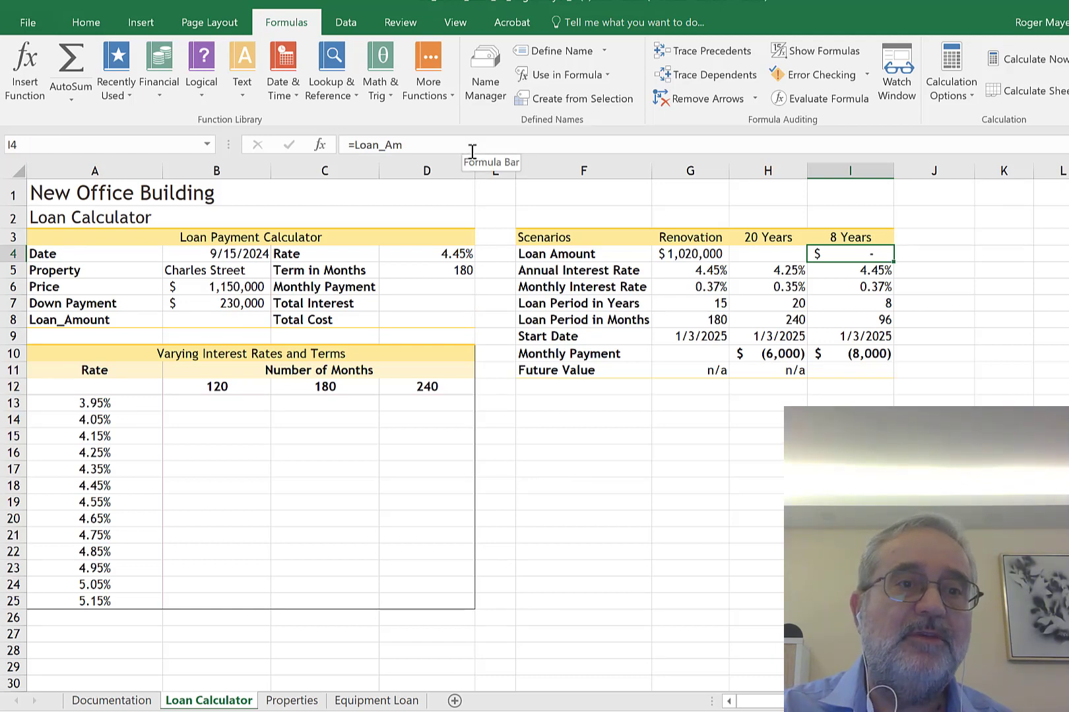
{"action": "left_click", "coordinate": [218, 315]}
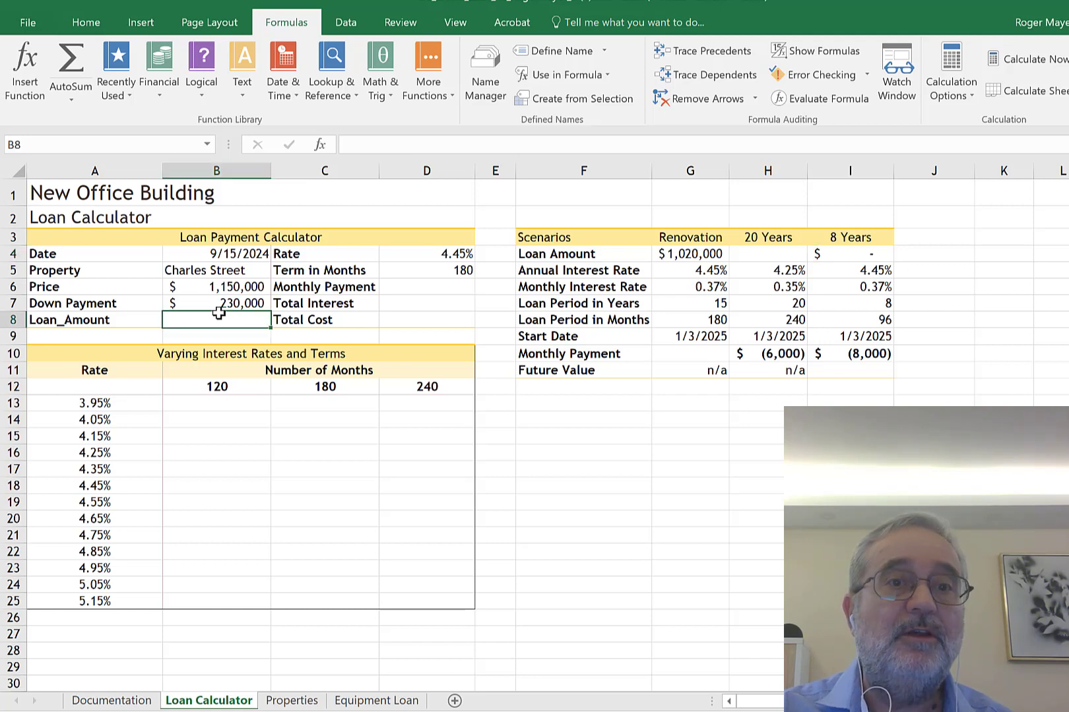
{"action": "type", "text": "Loan_Am"}
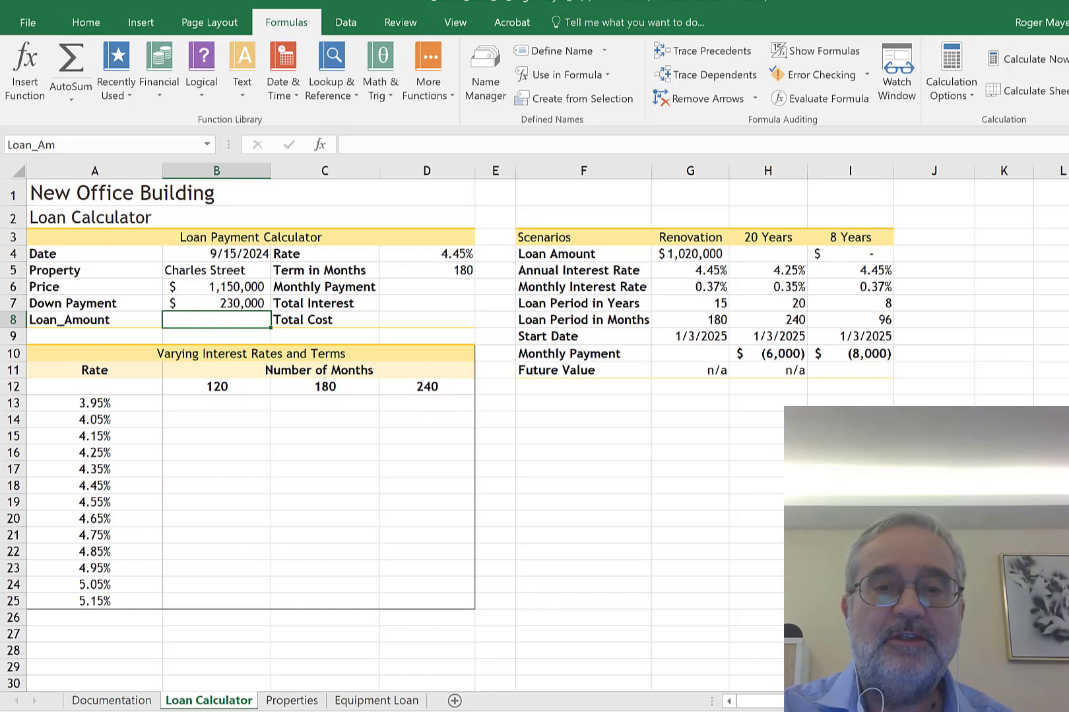
Enter the formula =Price-Down_Payment in the loan amount cell B8
{"action": "type", "text": "="}
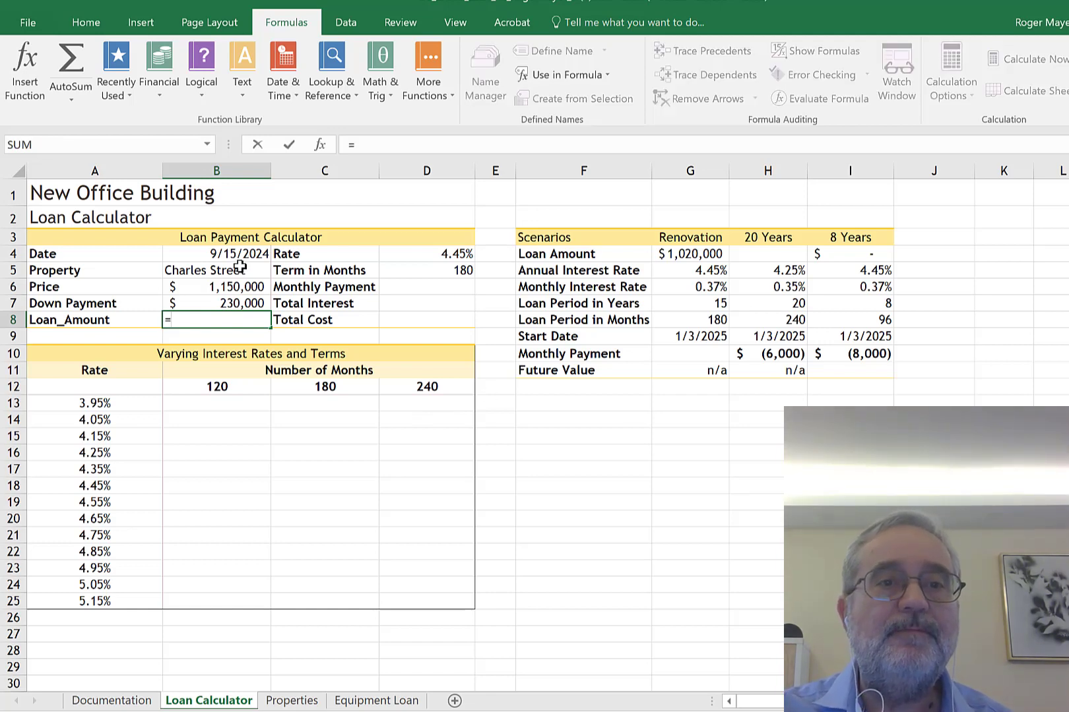
{"action": "left_click", "coordinate": [236, 288]}
{"action": "type", "text": "-"}
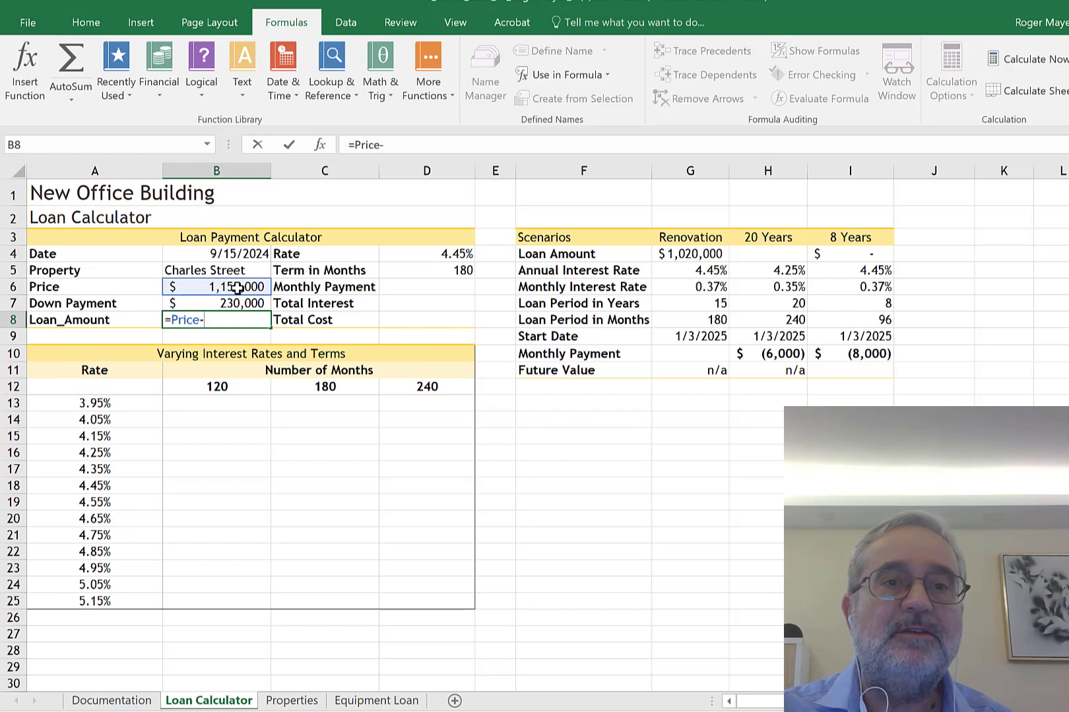
{"action": "left_click", "coordinate": [235, 304]}
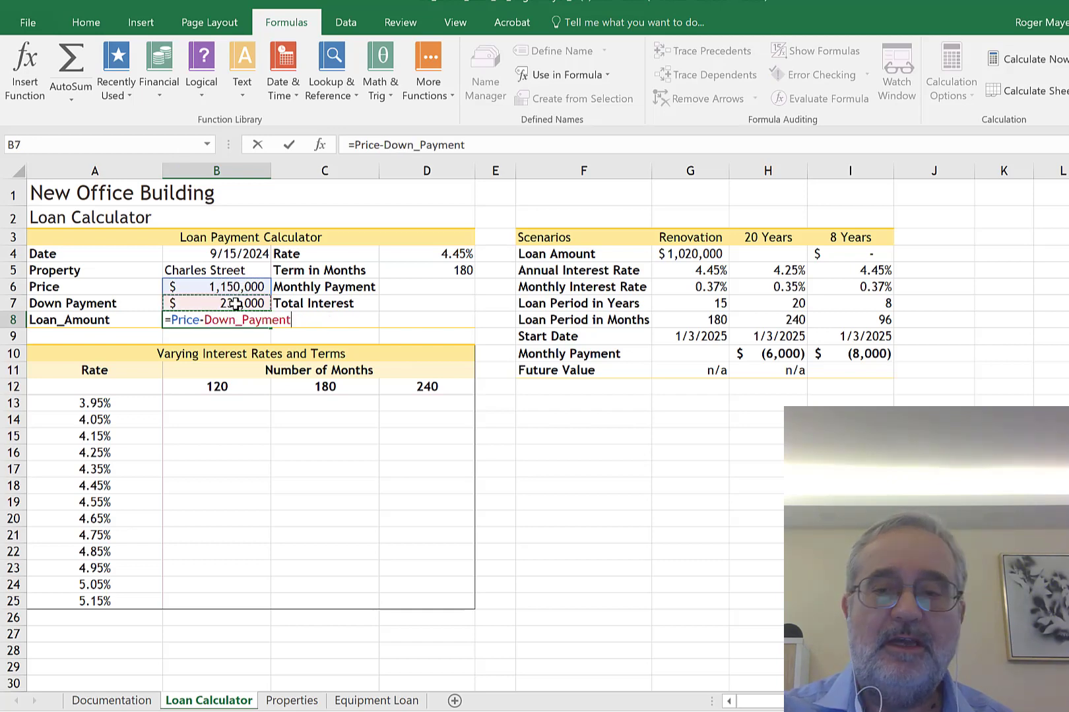
{"action": "key", "text": "Return"}
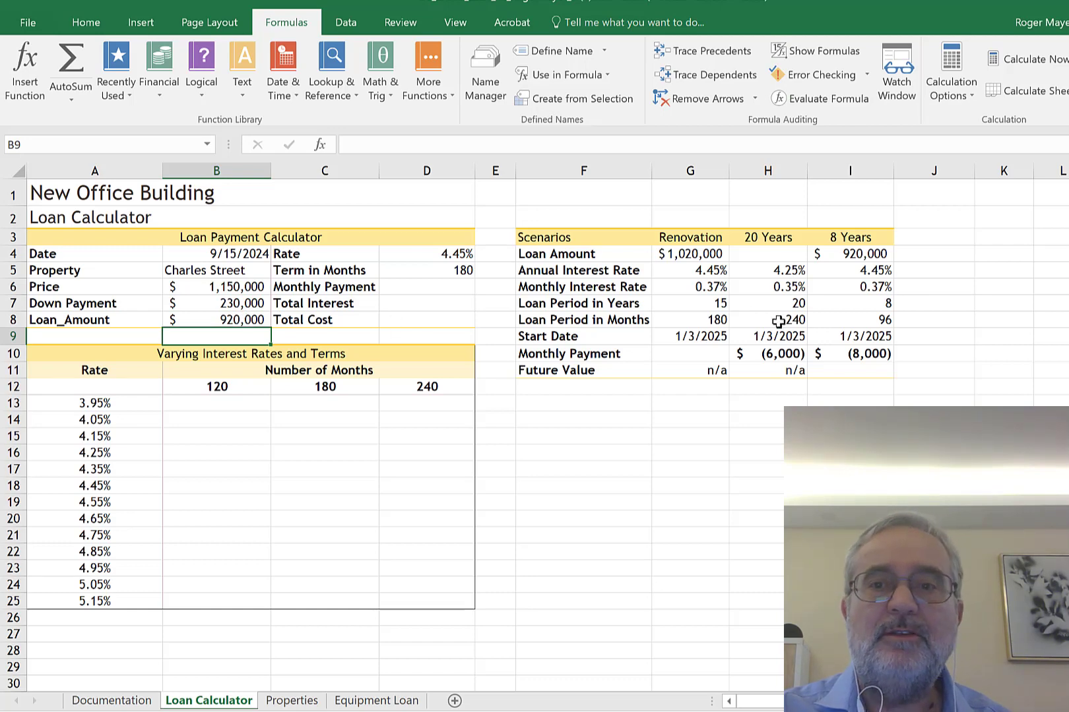
Check the 8 Years loan amount formula in I4 and the cells referenced by the loan amount formula in B8
{"action": "left_click", "coordinate": [870, 256]}
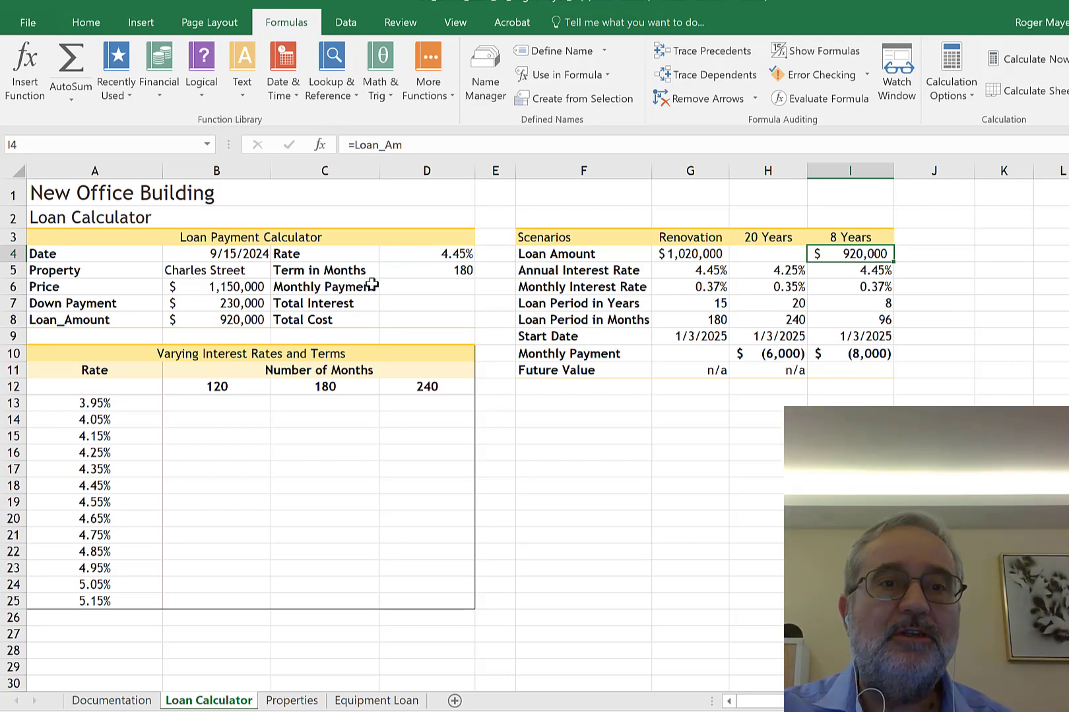
{"action": "left_click", "coordinate": [239, 318]}
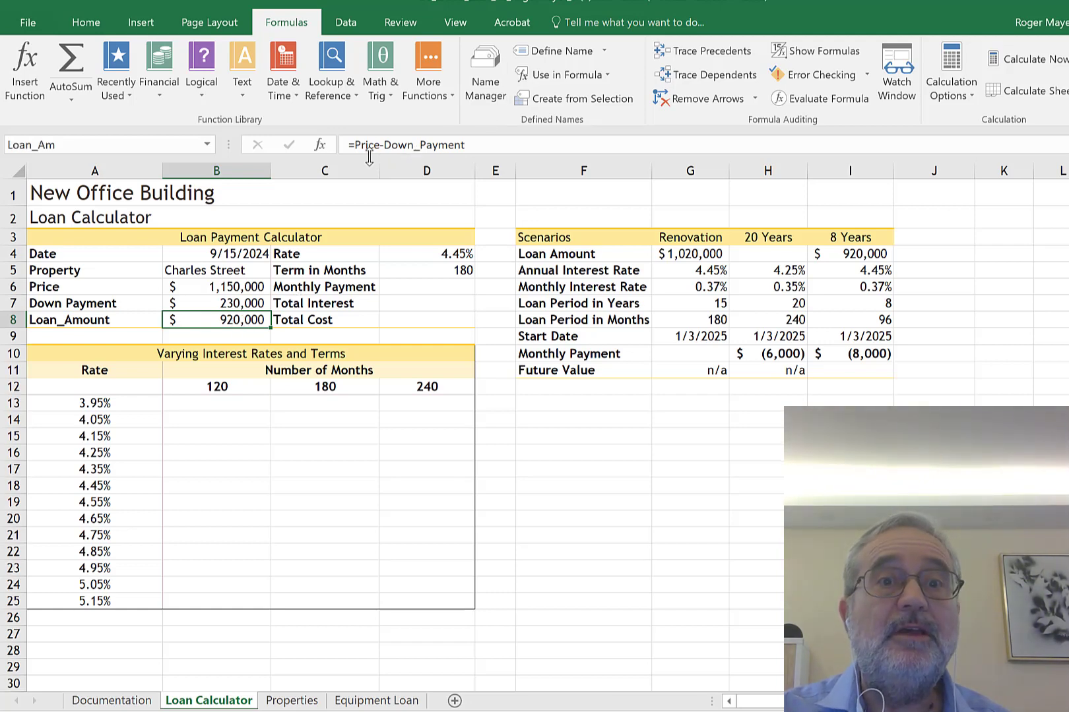
{"action": "left_click", "coordinate": [393, 140]}
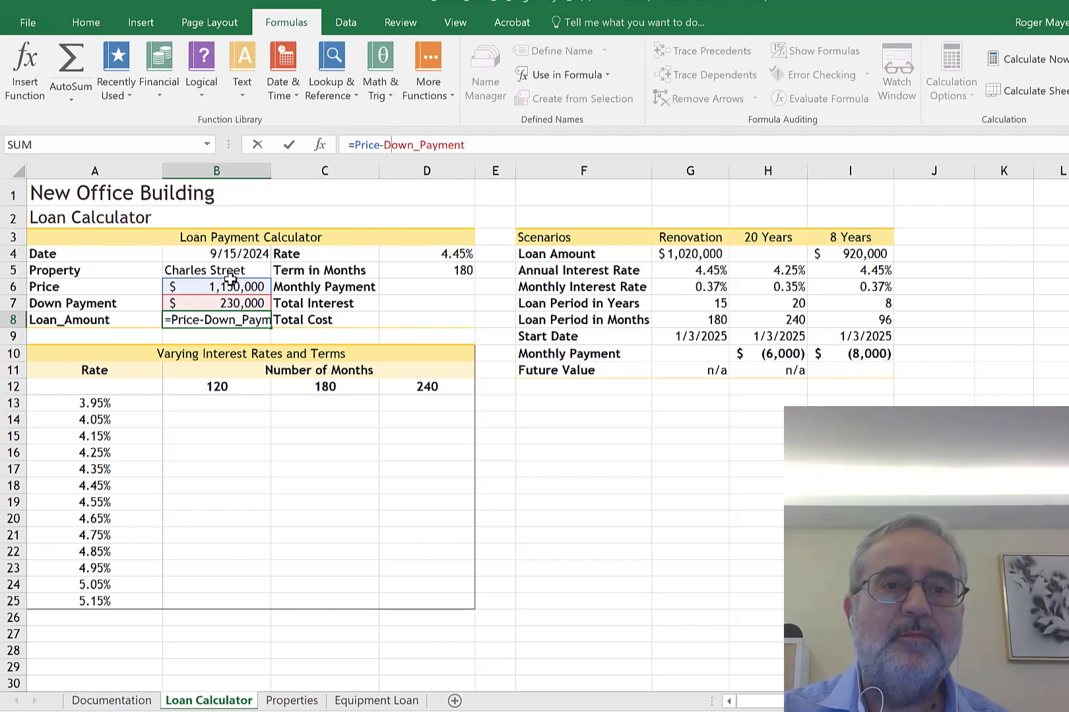
{"action": "key", "text": "Return"}
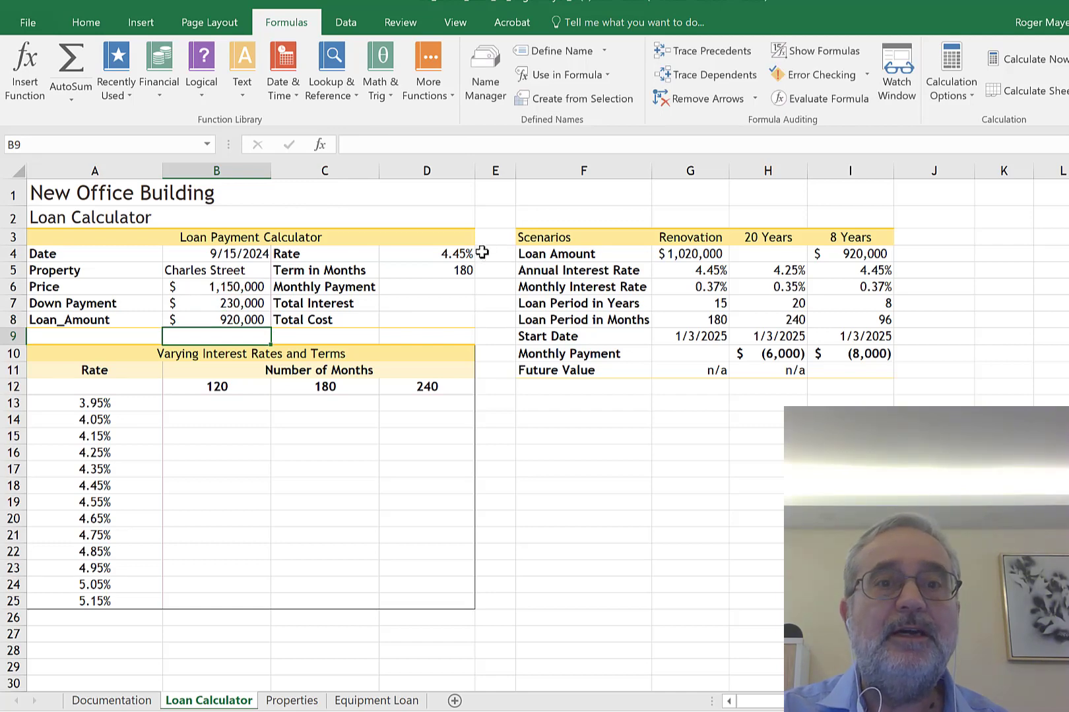
Start a negated PMT function in the Monthly Payment cell D6 with Rate/12 as its rate argument
{"action": "left_click", "coordinate": [448, 286]}
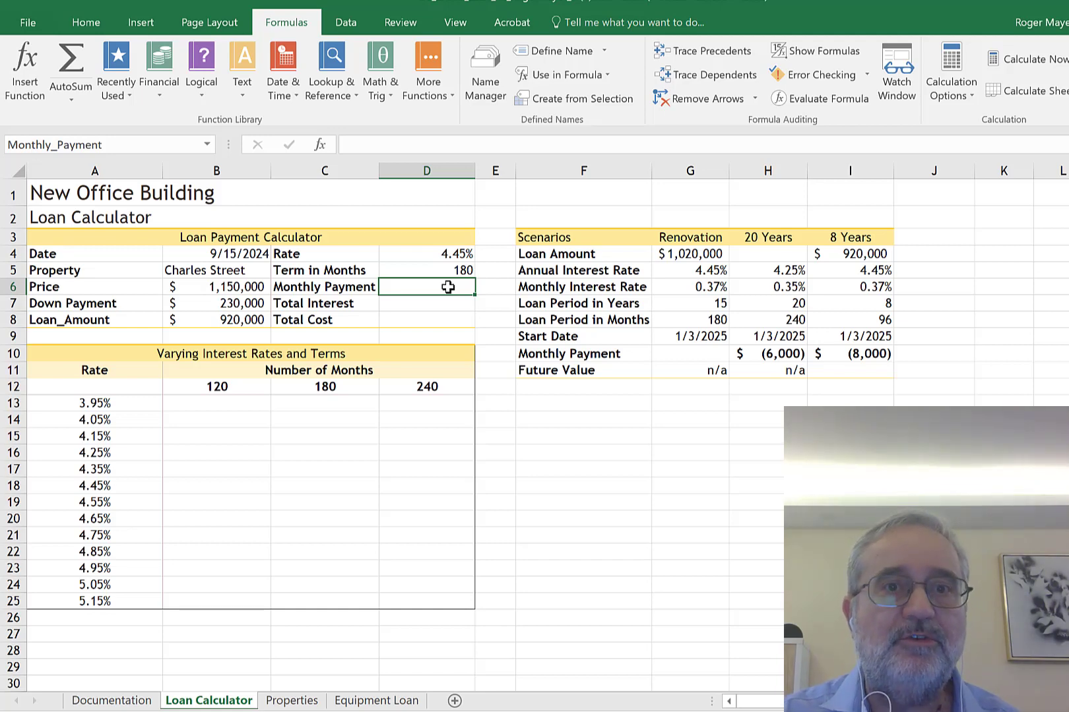
{"action": "left_click", "coordinate": [386, 146]}
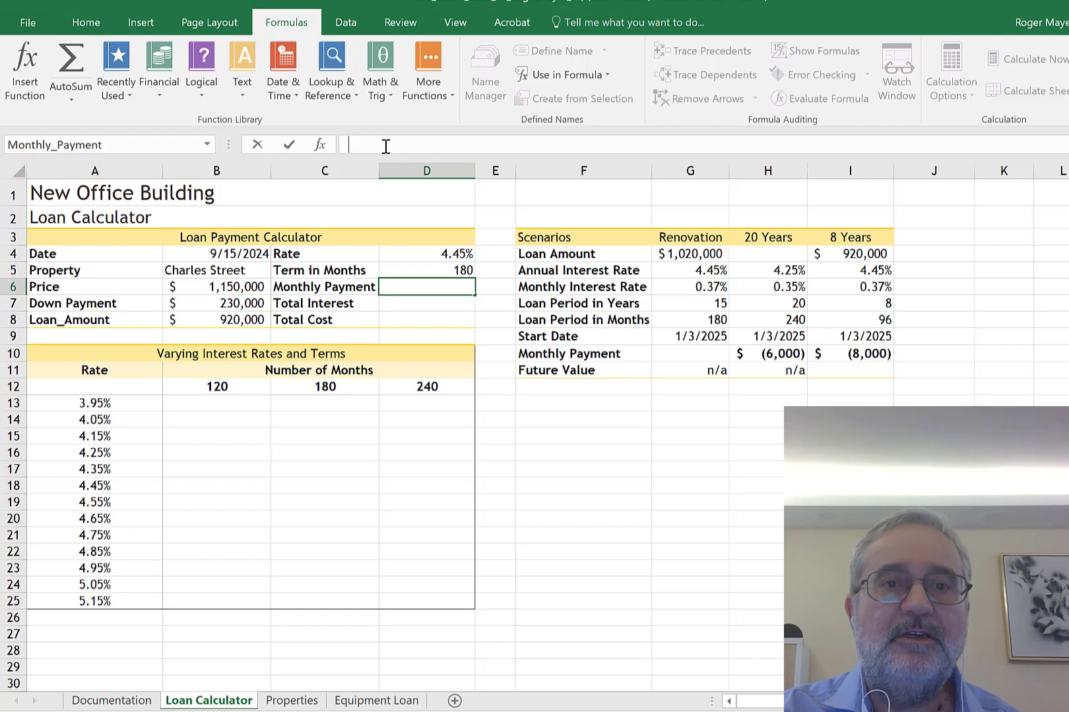
{"action": "type", "text": "-"}
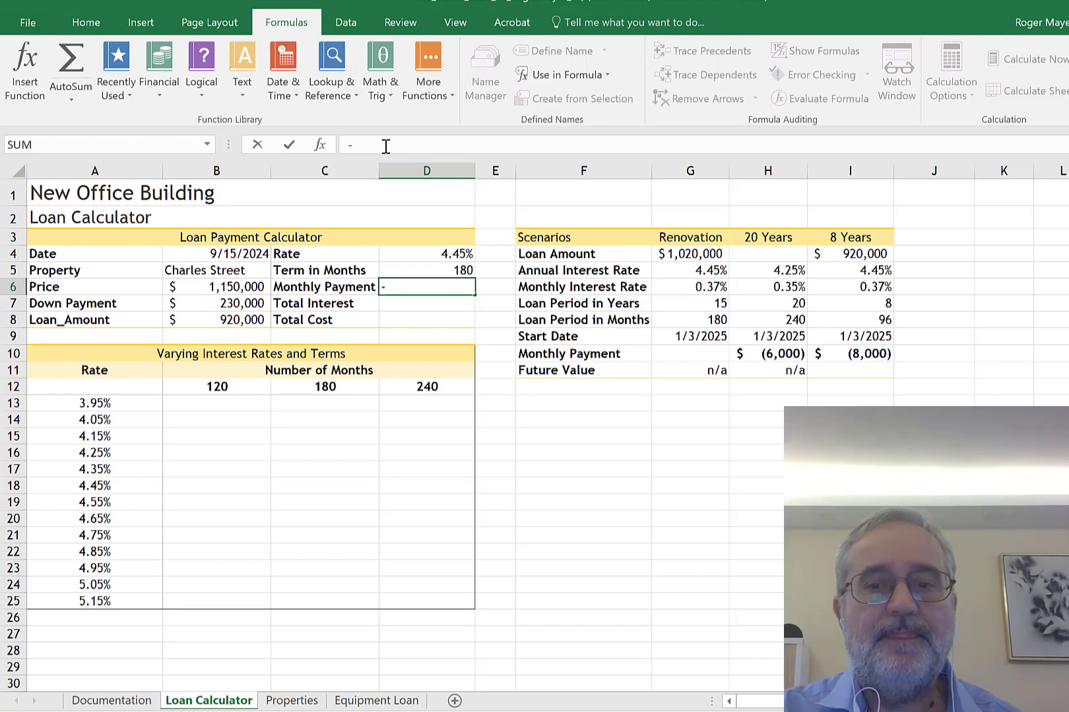
{"action": "type", "text": "pmt"}
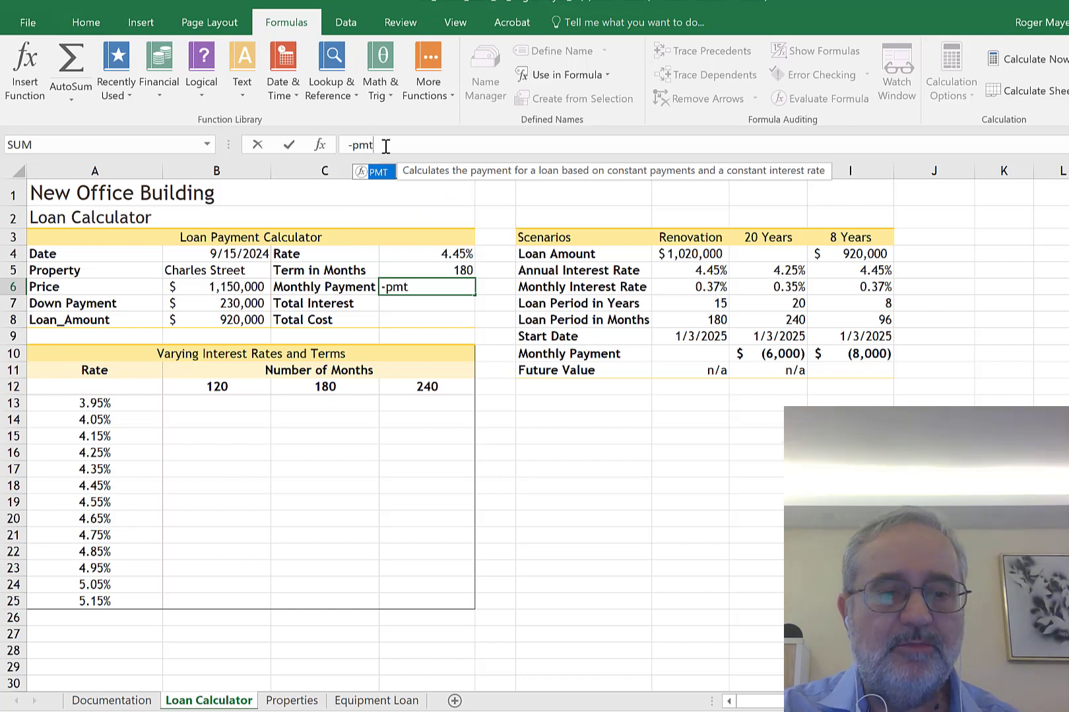
{"action": "type", "text": "("}
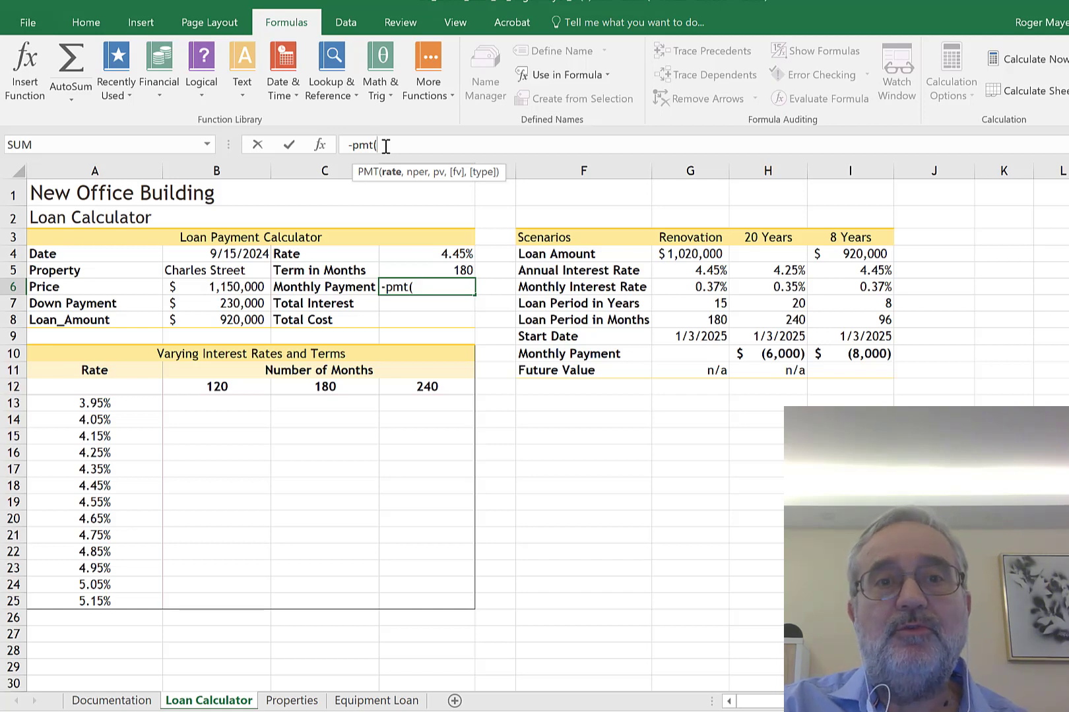
{"action": "left_click", "coordinate": [321, 145]}
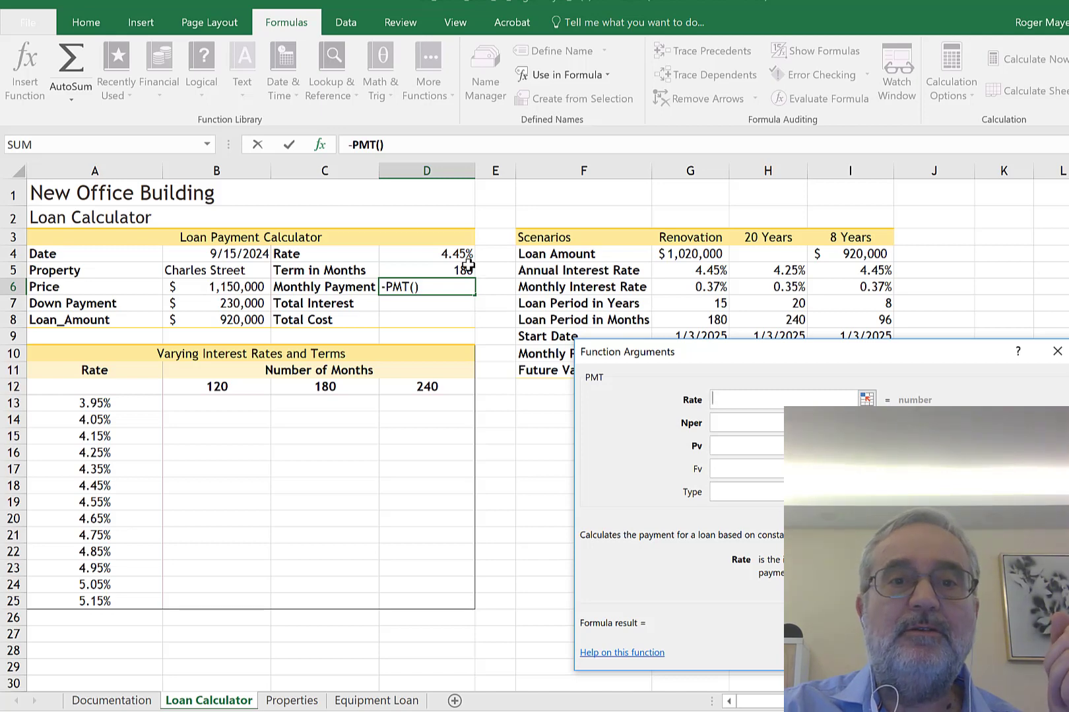
{"action": "left_click", "coordinate": [452, 253]}
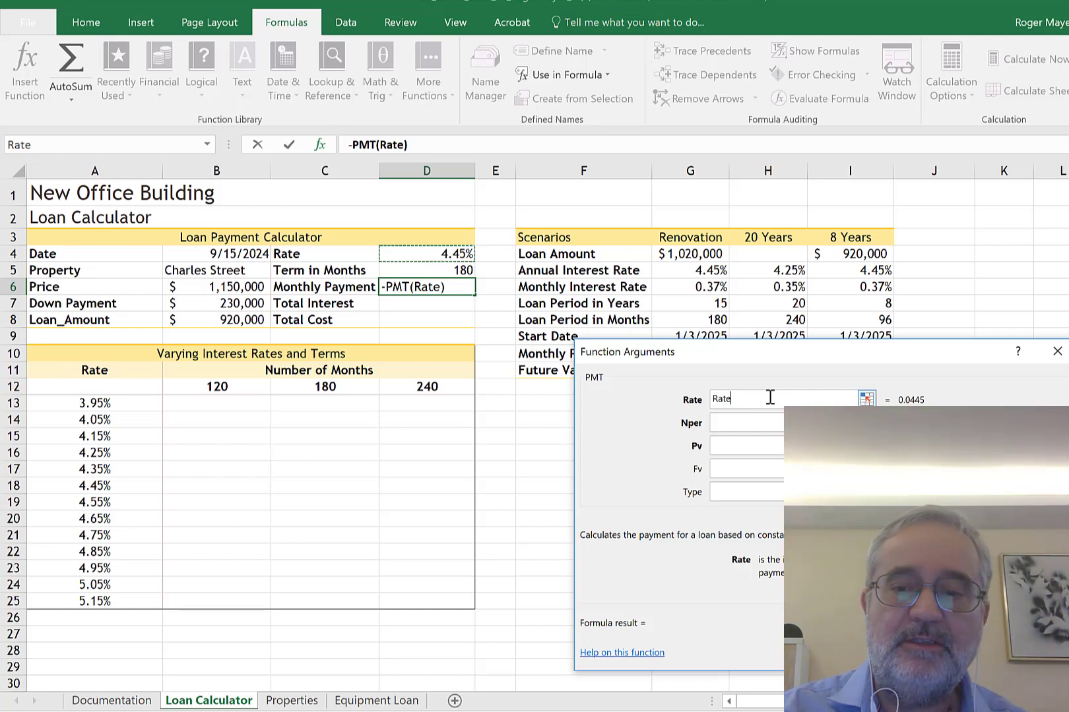
{"action": "type", "text": "/"}
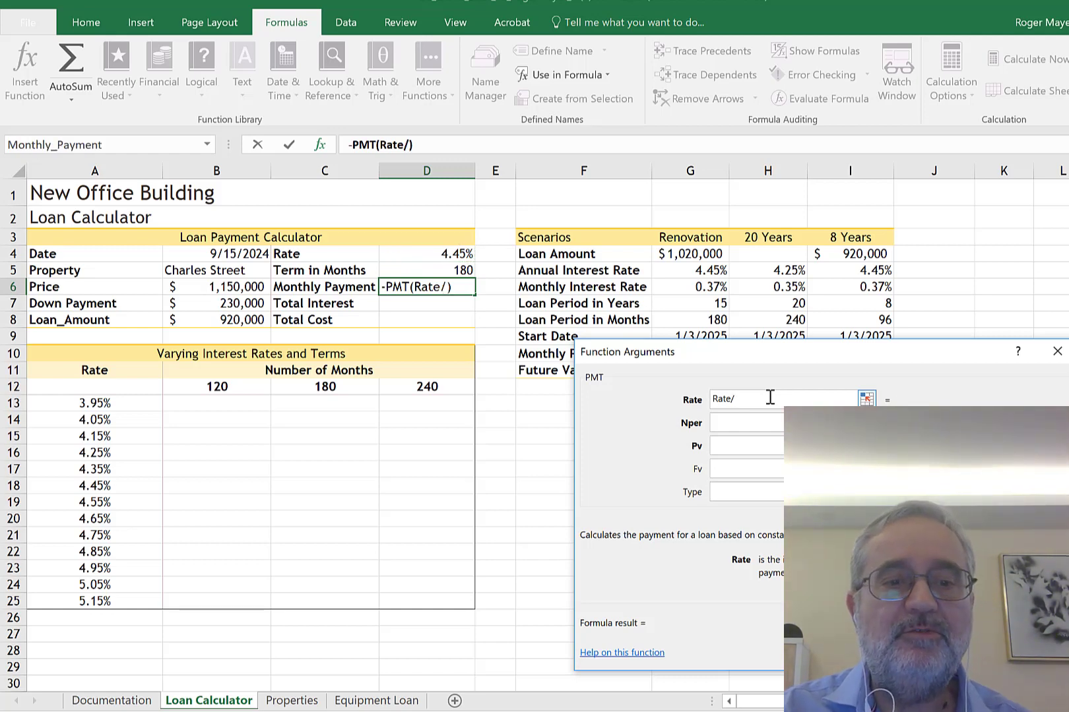
{"action": "type", "text": "12"}
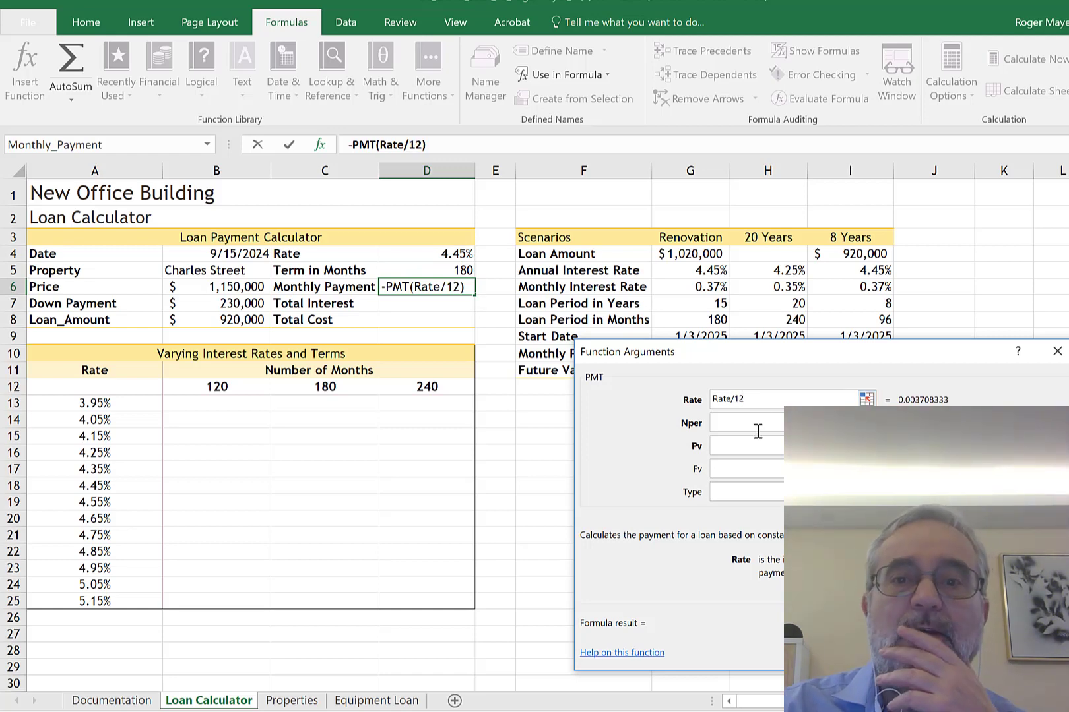
Complete the PMT function with Term_in_Months as the number of periods and Loan_Am as the present value
{"action": "left_click", "coordinate": [758, 425]}
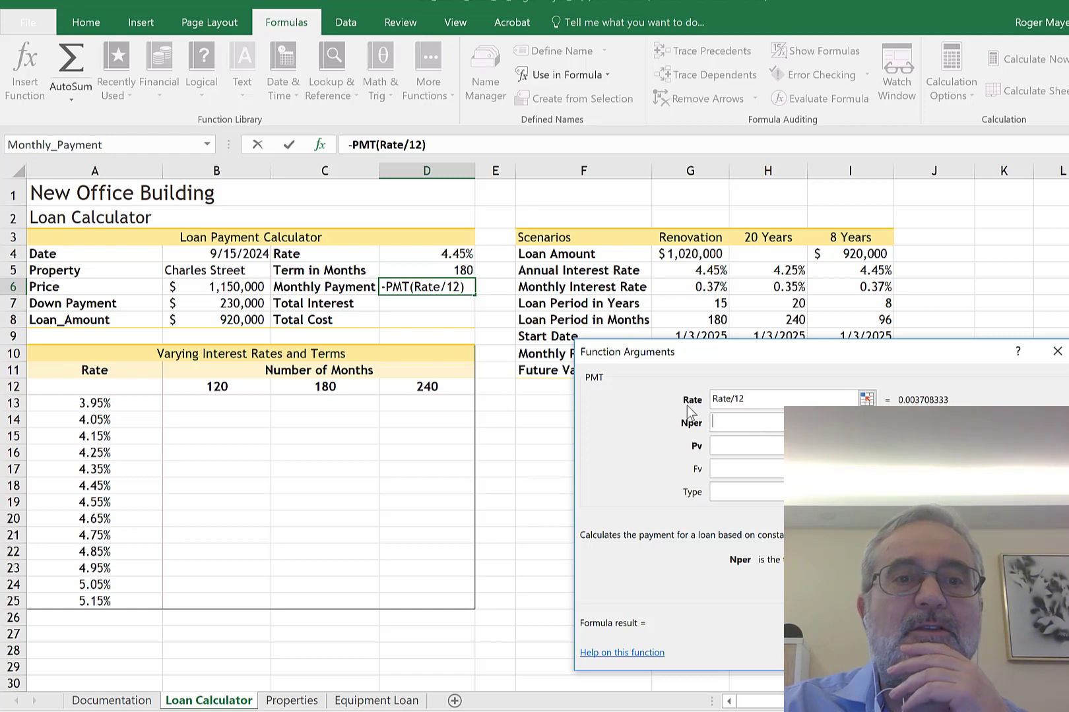
{"action": "left_click", "coordinate": [447, 270]}
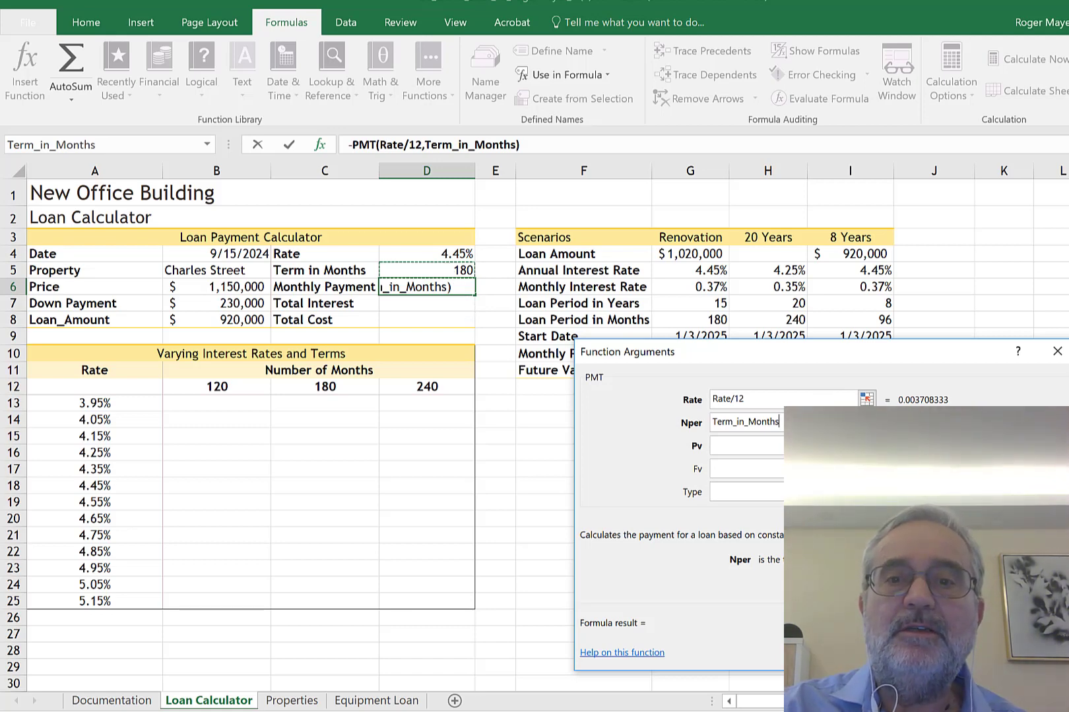
{"action": "key", "text": "Tab"}
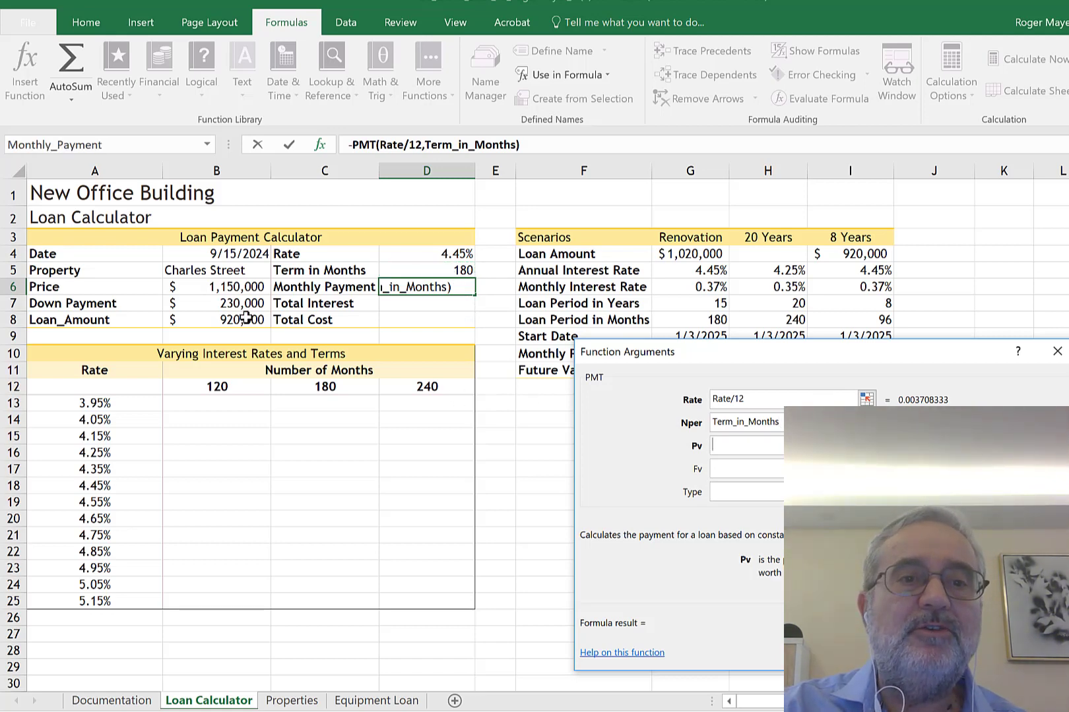
{"action": "type", "text": "Loan_Am"}
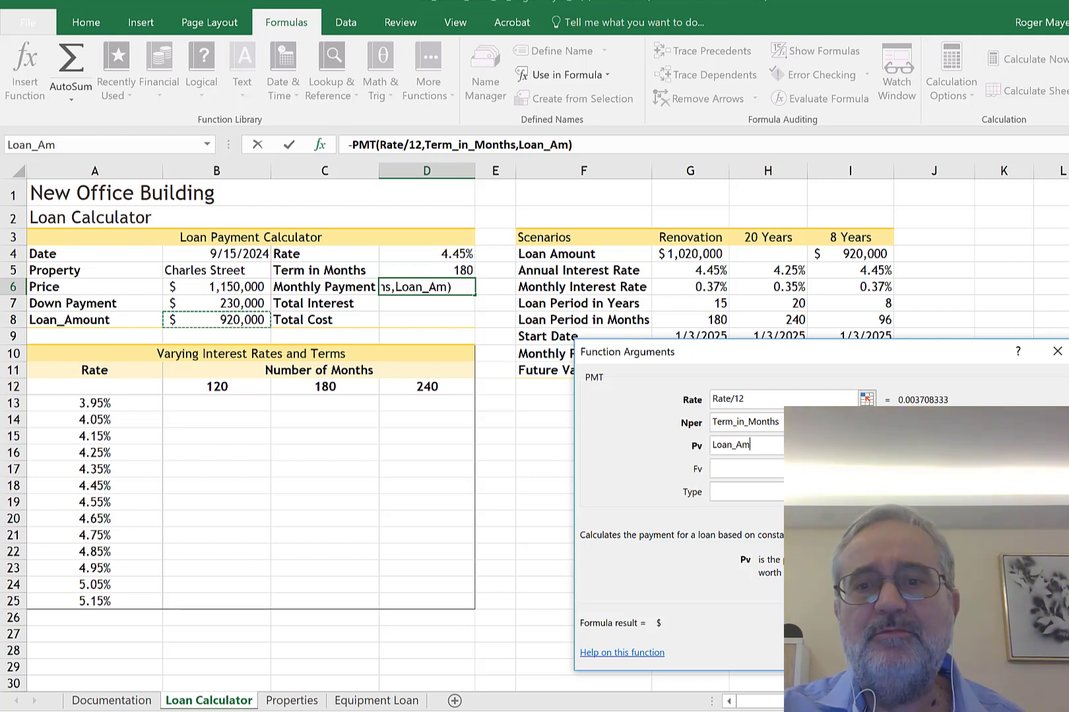
{"action": "key", "text": "Return"}
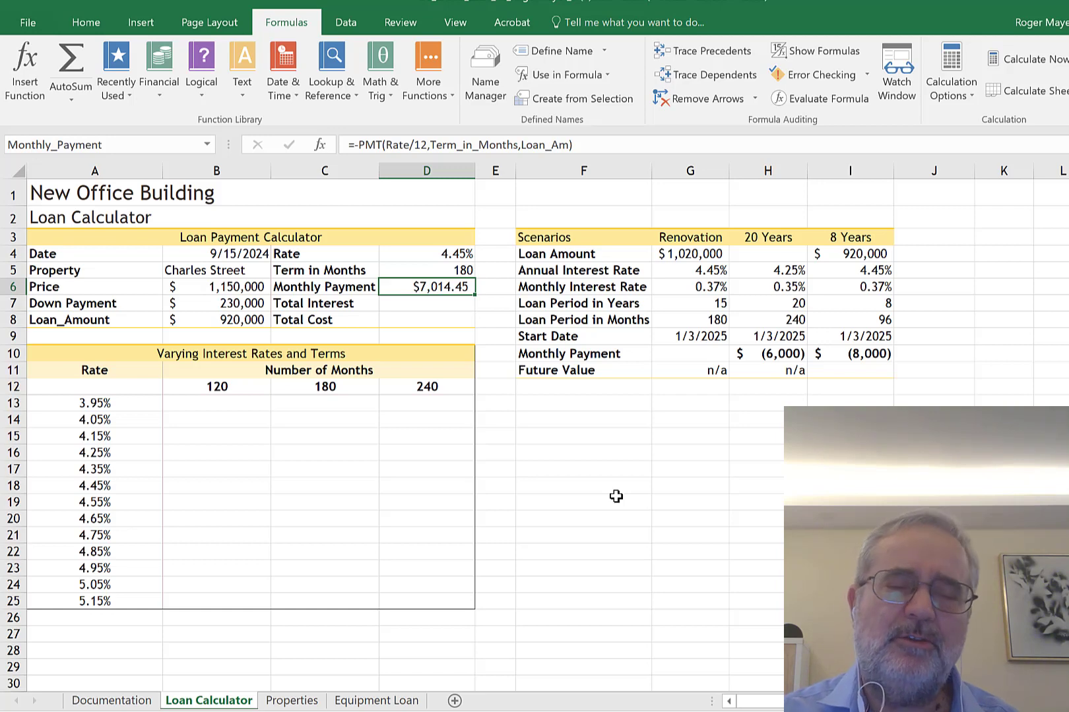
Enter the formula =Monthly_Payment*Term_in_Months-Loan_Am in the Total Interest cell D7
{"action": "left_click", "coordinate": [449, 307]}
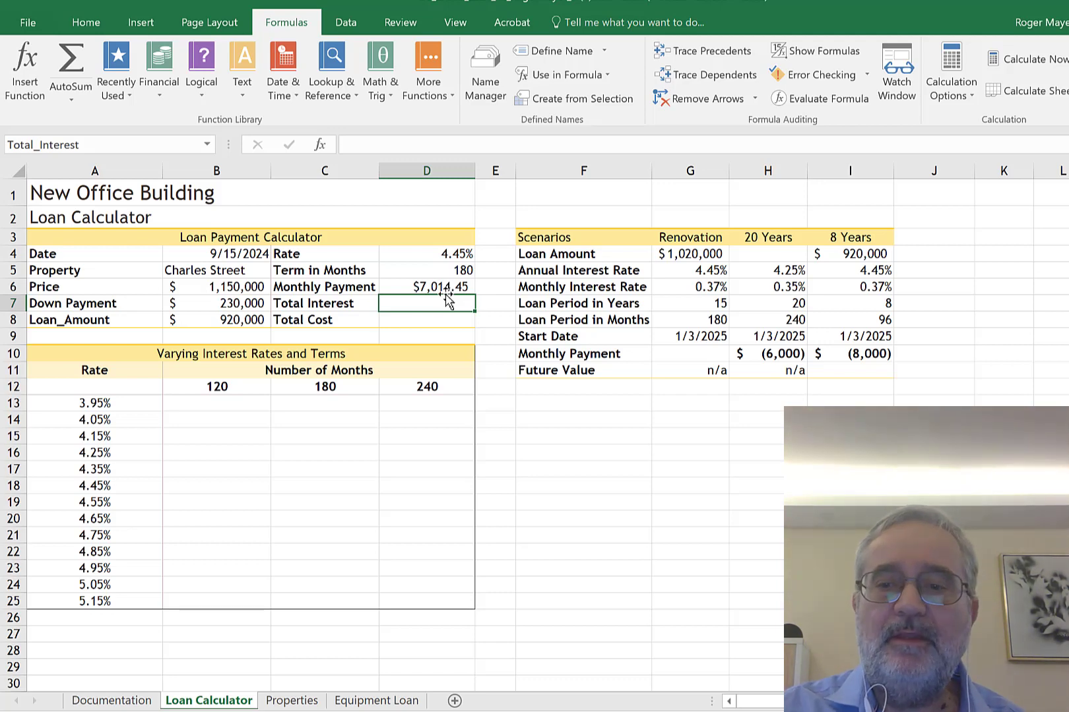
{"action": "type", "text": "="}
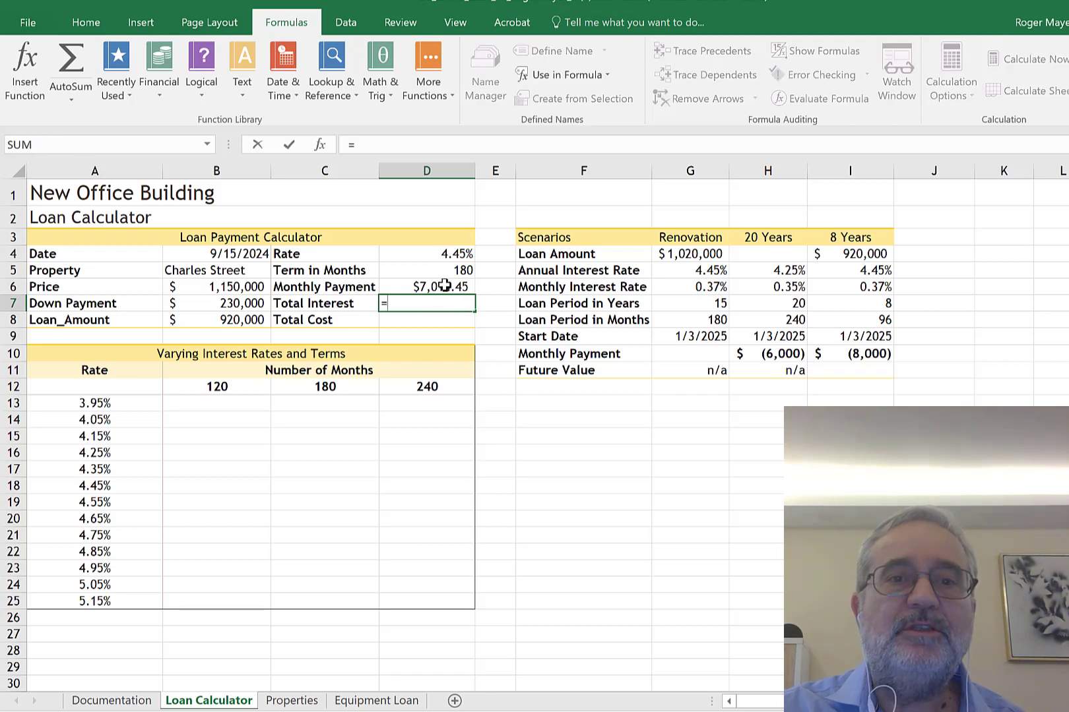
{"action": "left_click", "coordinate": [444, 285]}
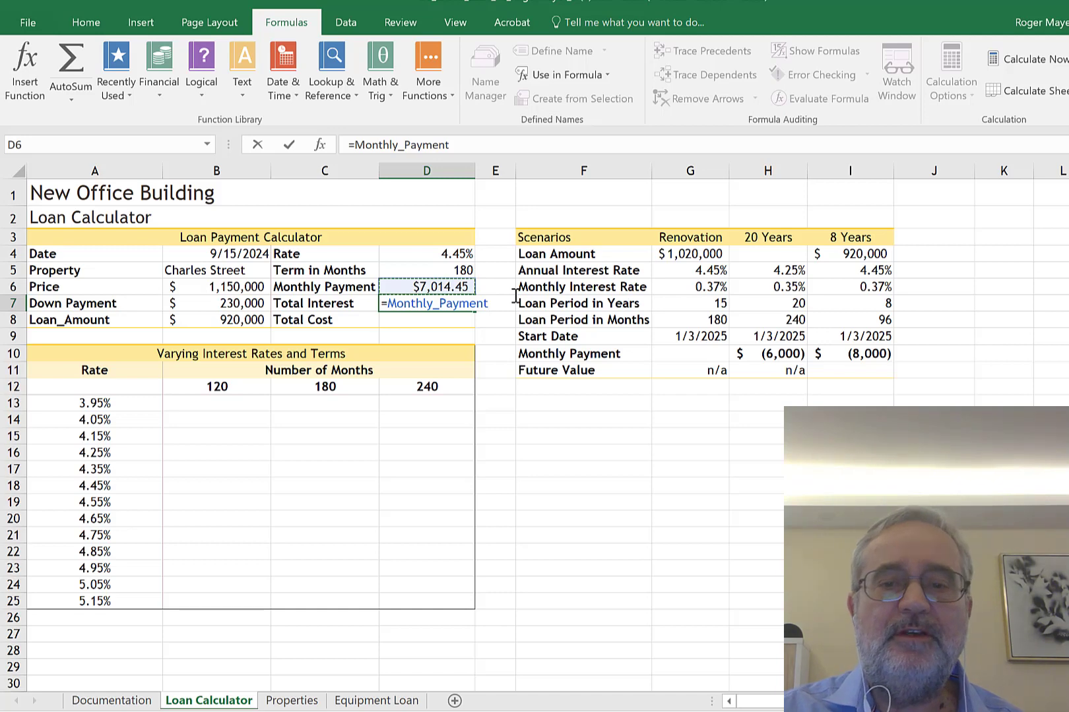
{"action": "type", "text": "*"}
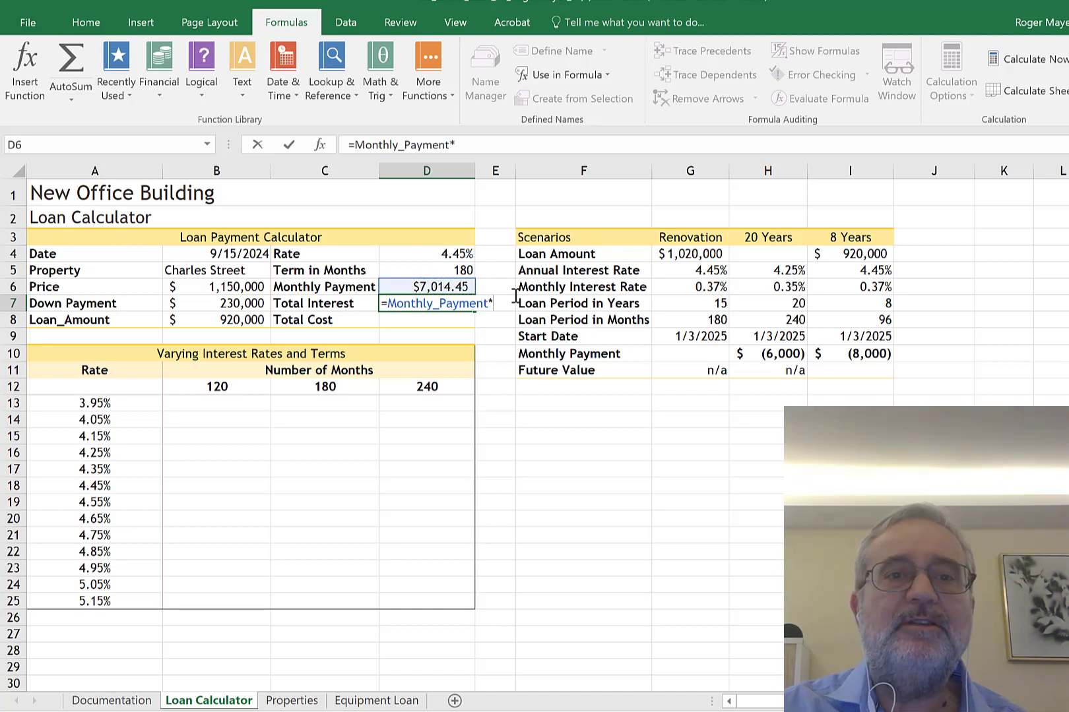
{"action": "left_click", "coordinate": [446, 272]}
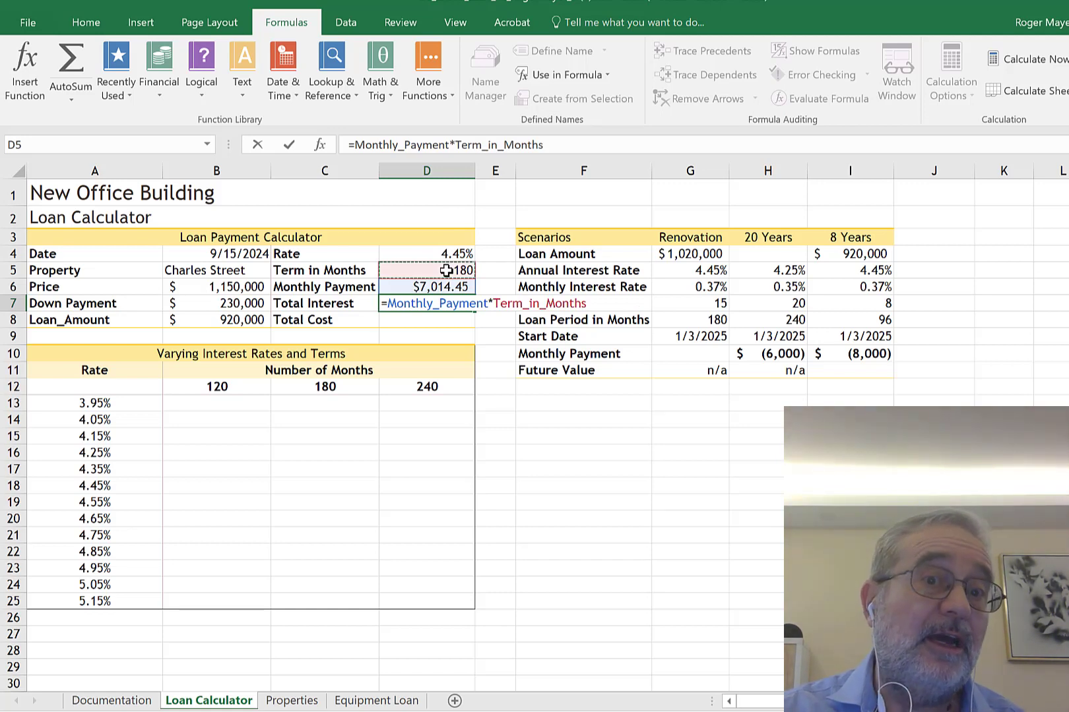
{"action": "type", "text": "-"}
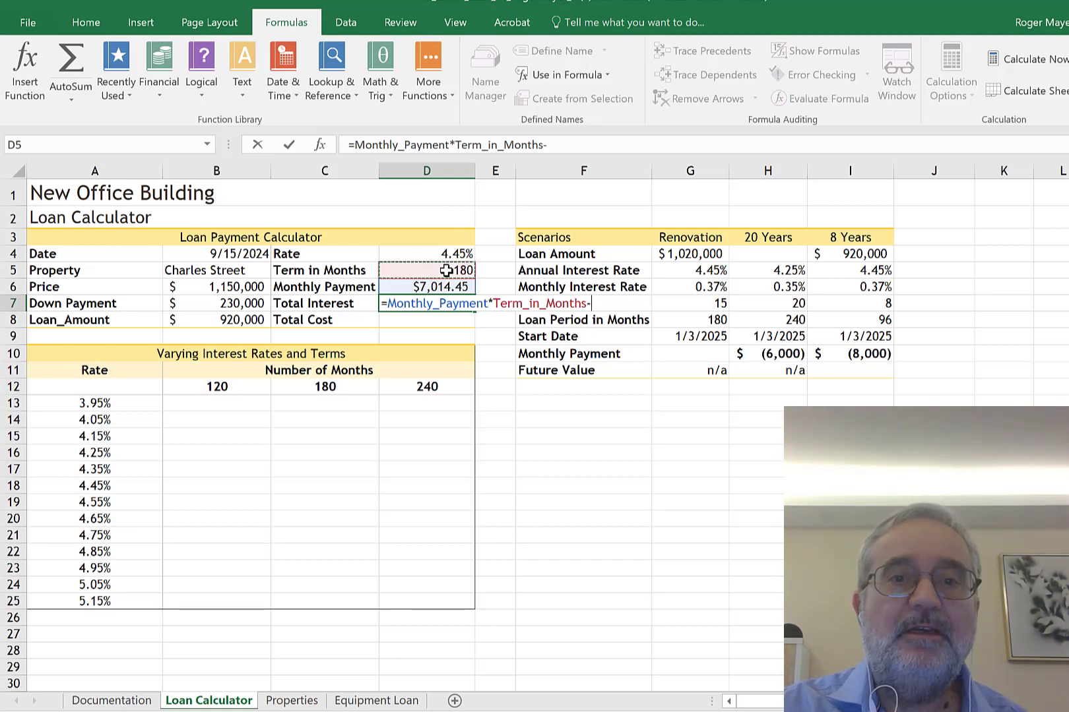
{"action": "left_click", "coordinate": [218, 318]}
{"action": "key", "text": "Return"}
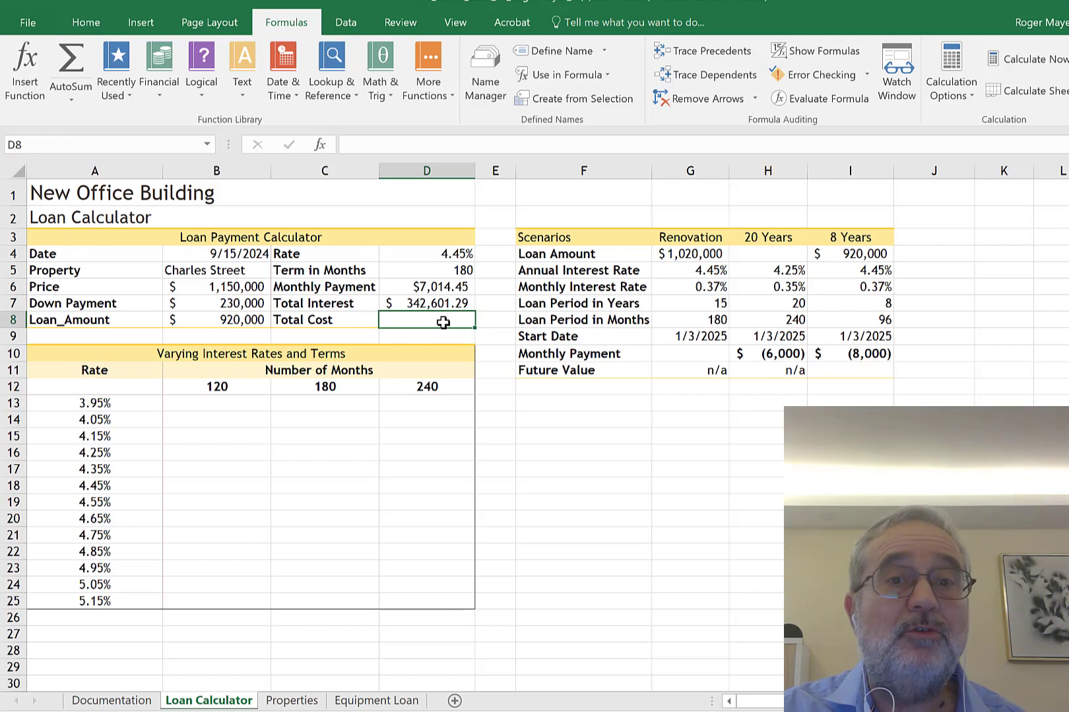
Enter the formula =Total_Interest+Loan_Am in the Total Cost cell D8
{"action": "type", "text": "="}
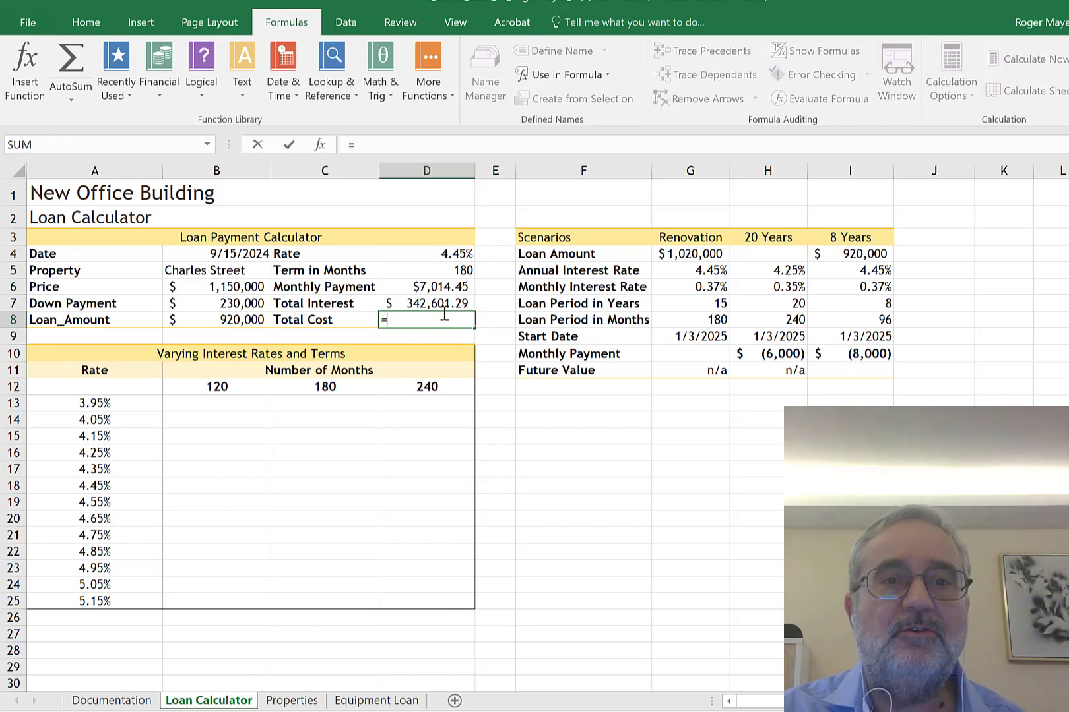
{"action": "left_click", "coordinate": [443, 303]}
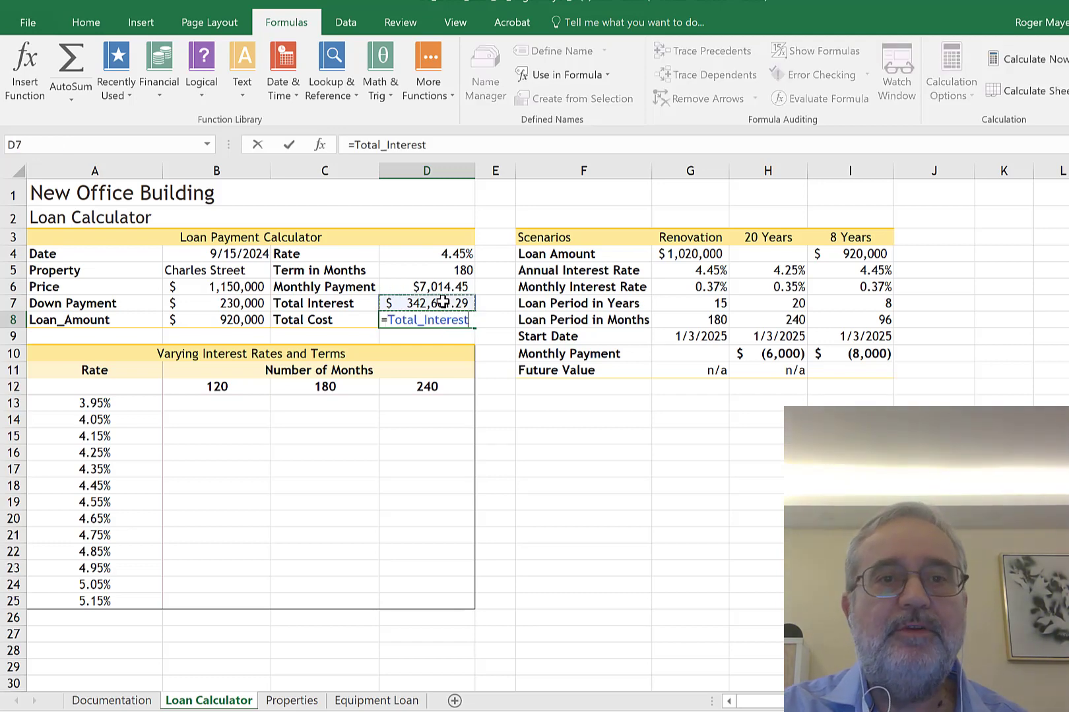
{"action": "type", "text": "+"}
{"action": "left_click", "coordinate": [228, 321]}
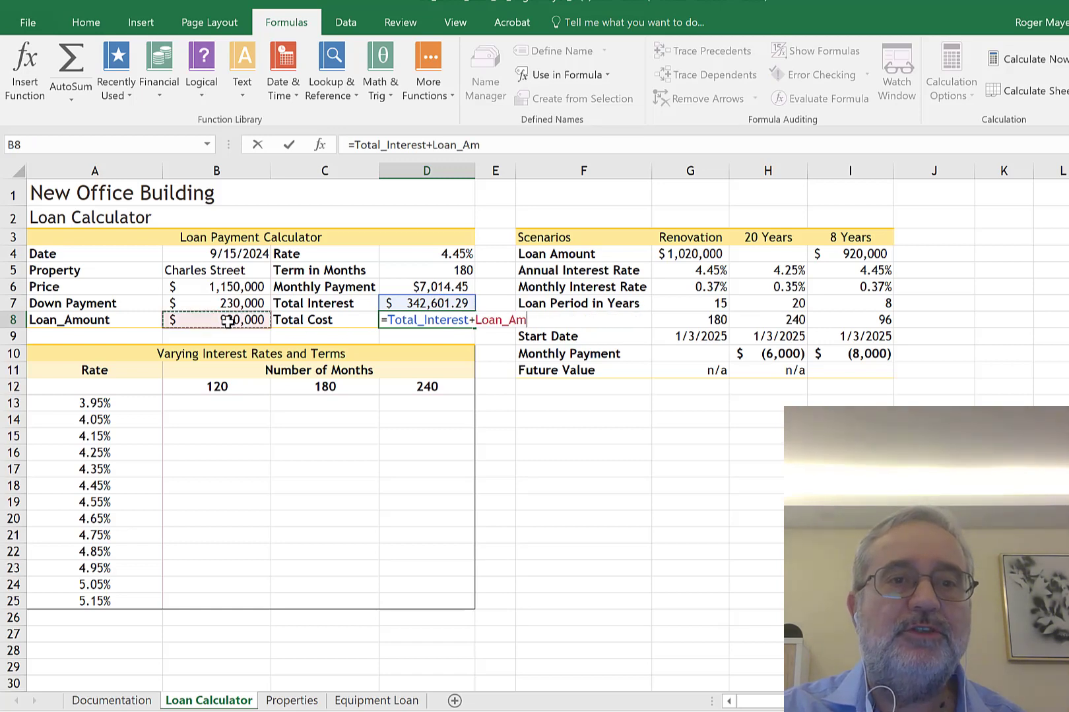
{"action": "key", "text": "Return"}
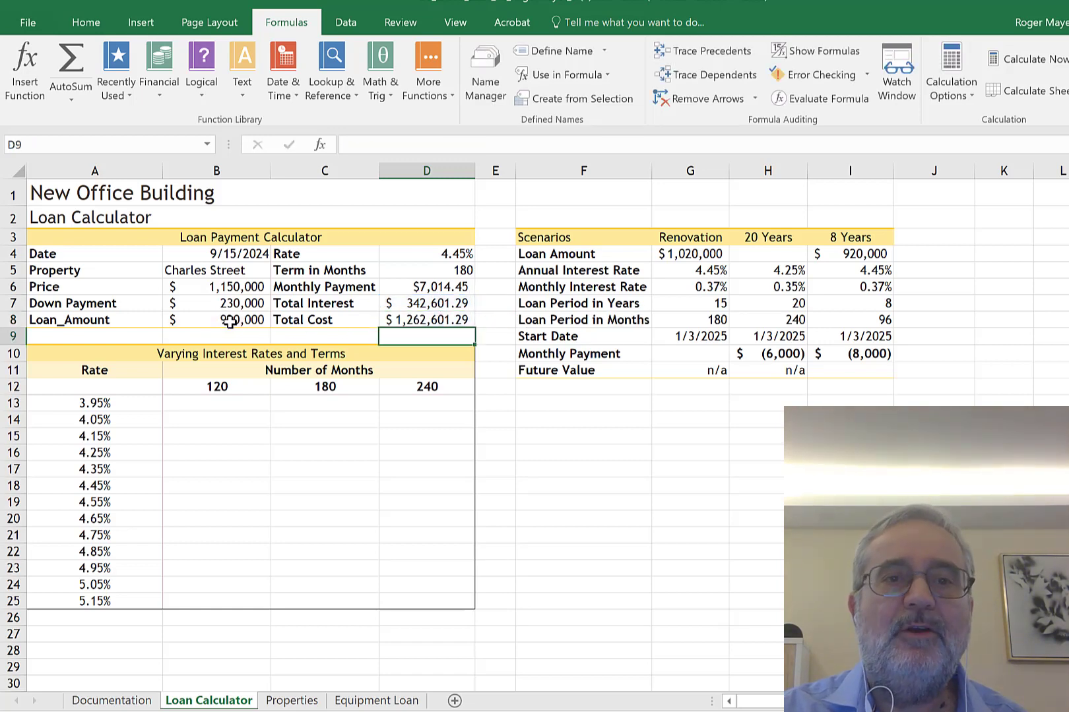
Examine the cells referenced by the Total Interest formula in D7 and select the Total Cost cell D8
{"action": "left_click", "coordinate": [420, 304]}
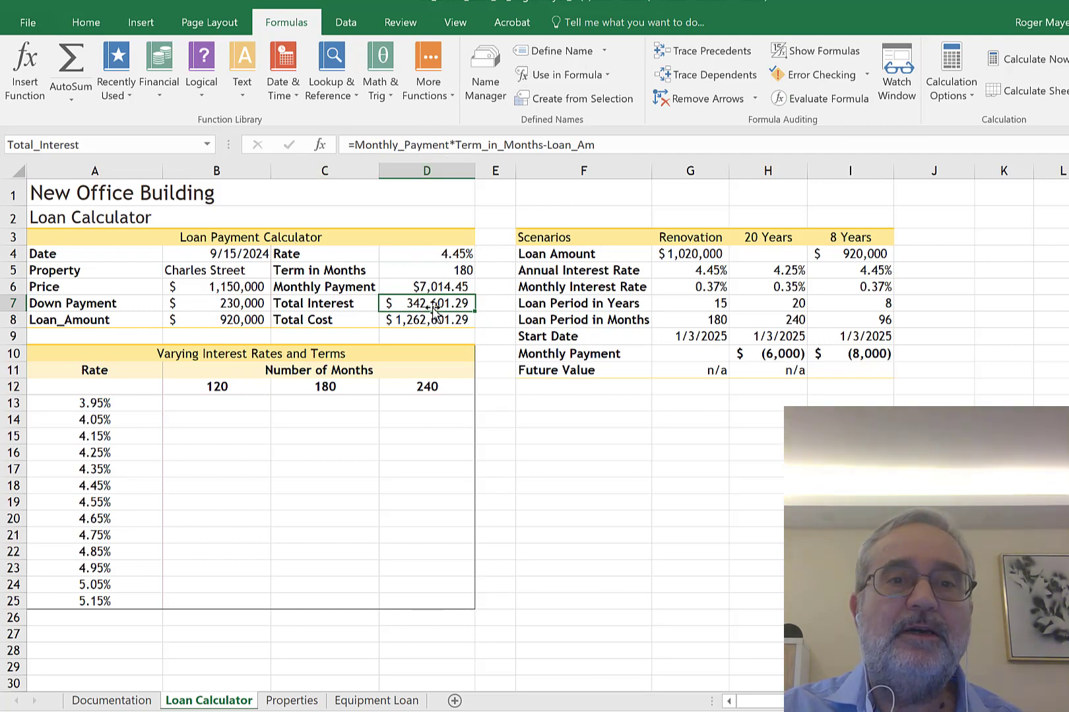
{"action": "left_click", "coordinate": [448, 142]}
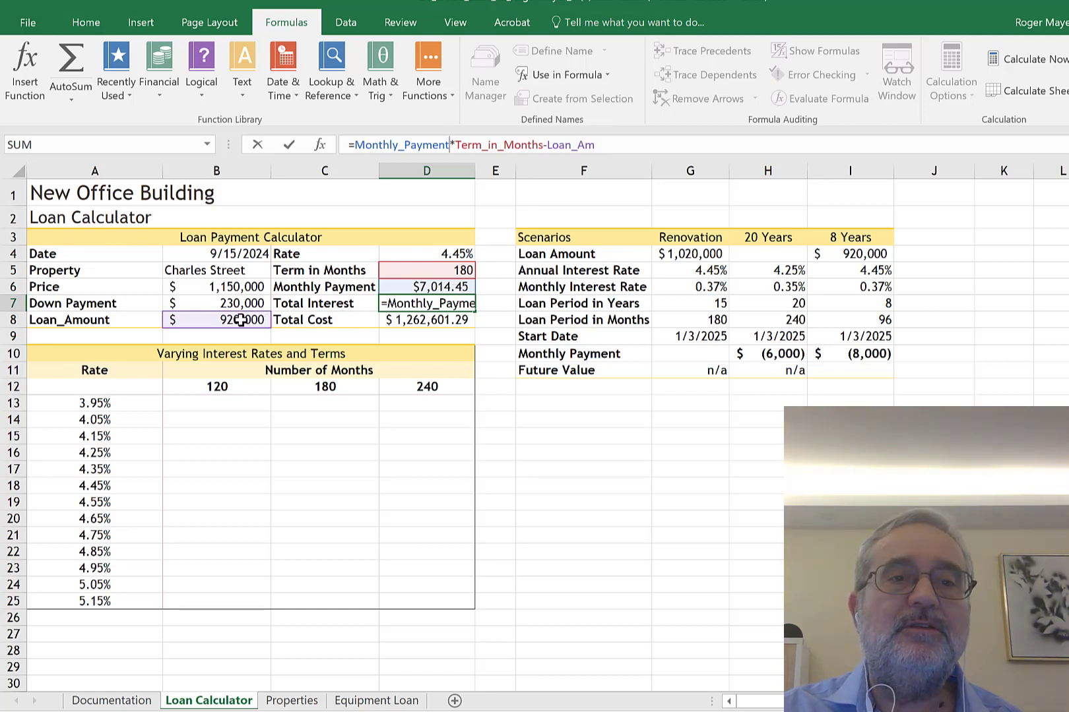
{"action": "key", "text": "ctrl+Return"}
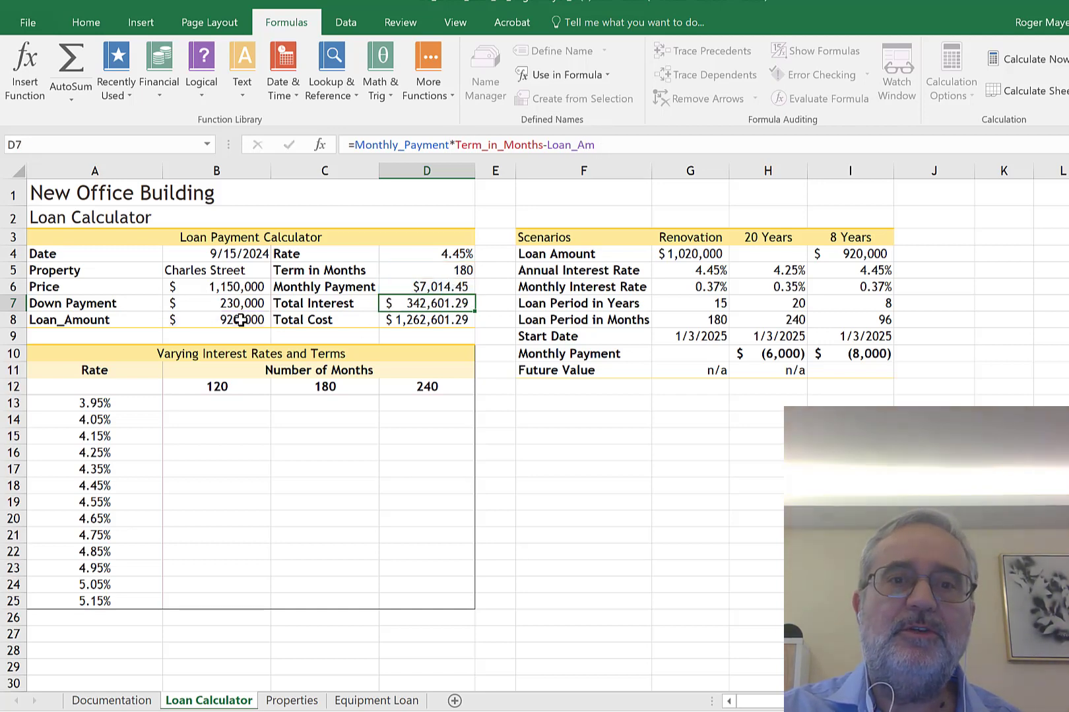
{"action": "key", "text": "Down"}
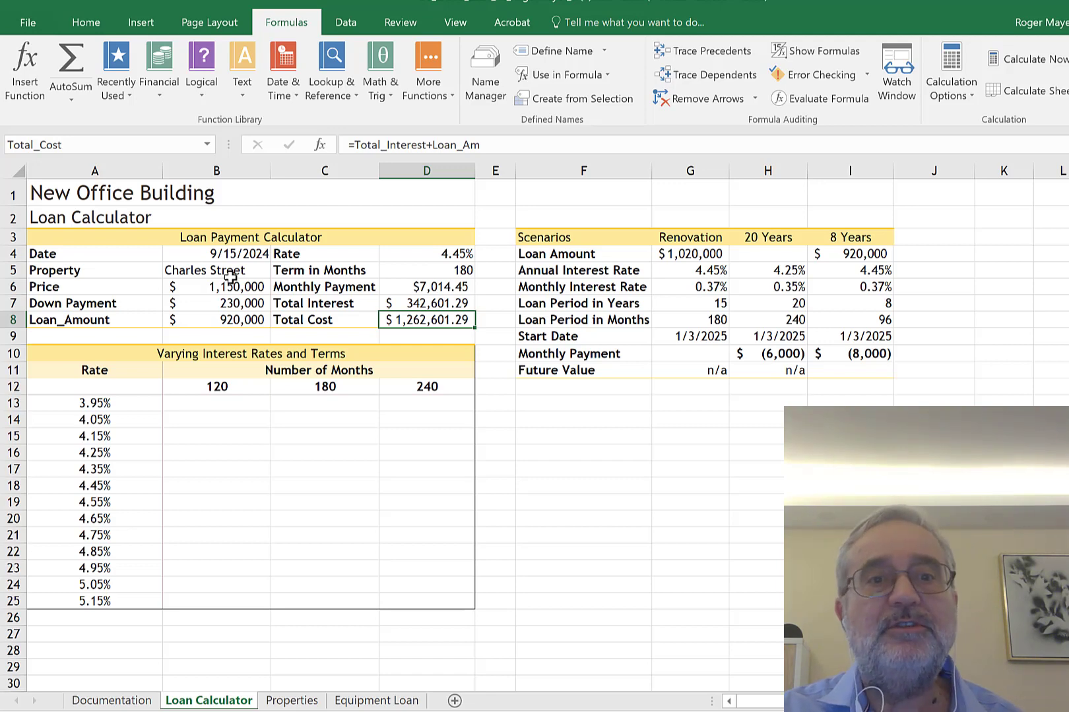
Review the month terms in B12:D12 and the interest rates in A13:A25 of the Varying Interest Rates and Terms table
{"action": "left_click", "coordinate": [230, 403]}
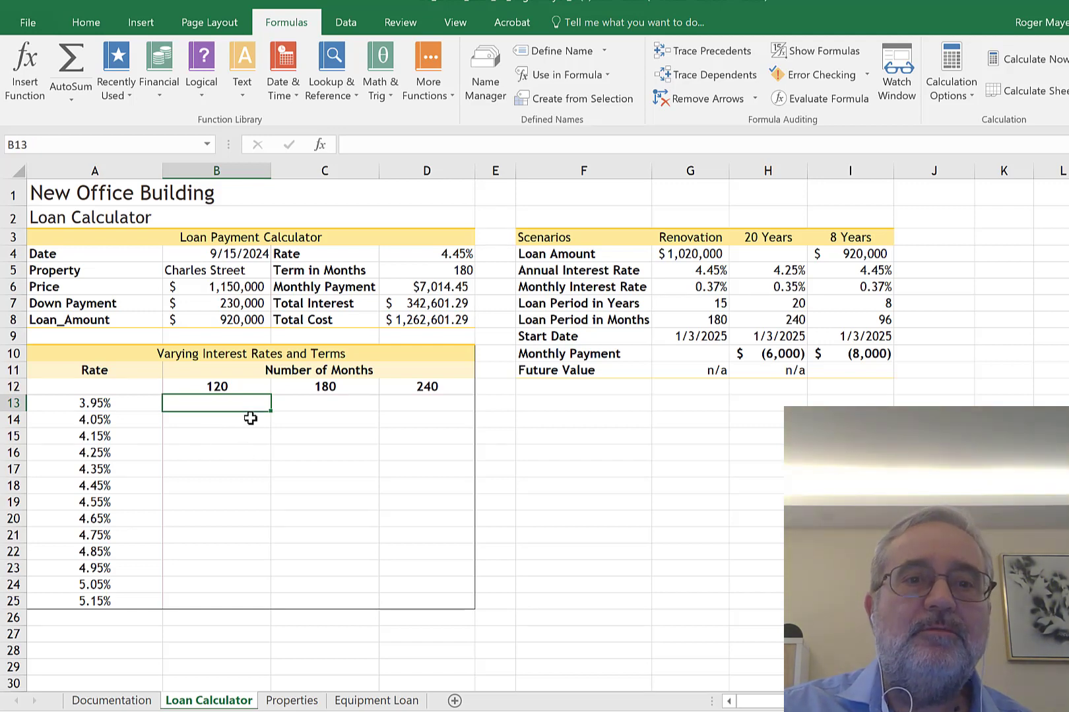
{"action": "left_click", "coordinate": [229, 387]}
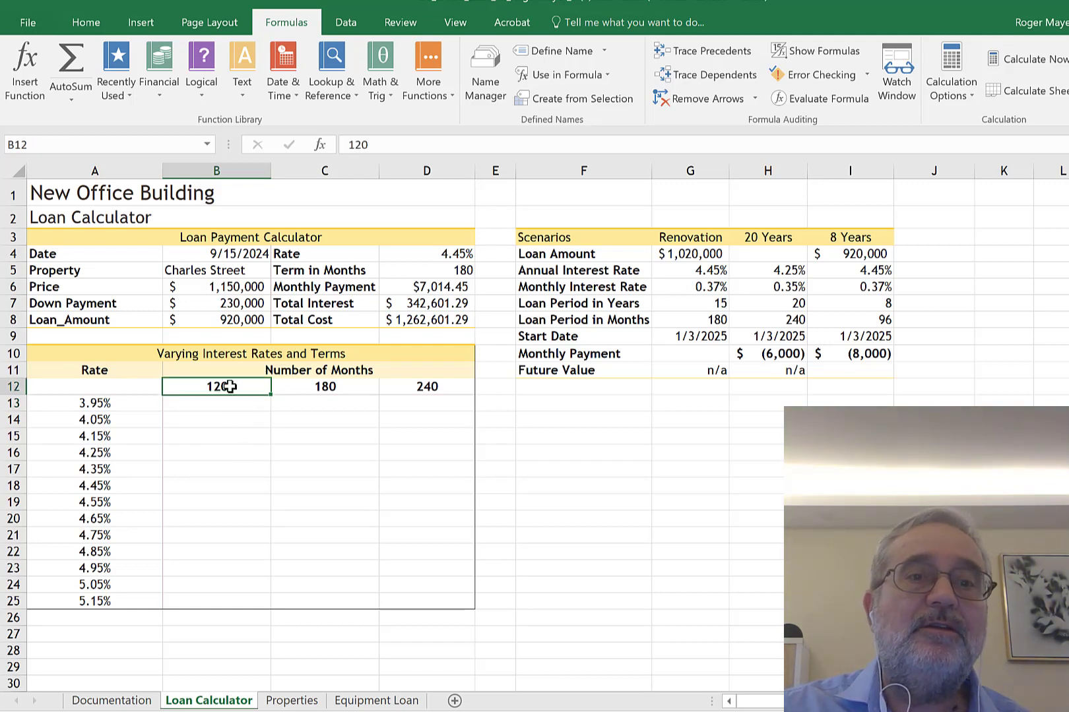
{"action": "left_click", "coordinate": [344, 388]}
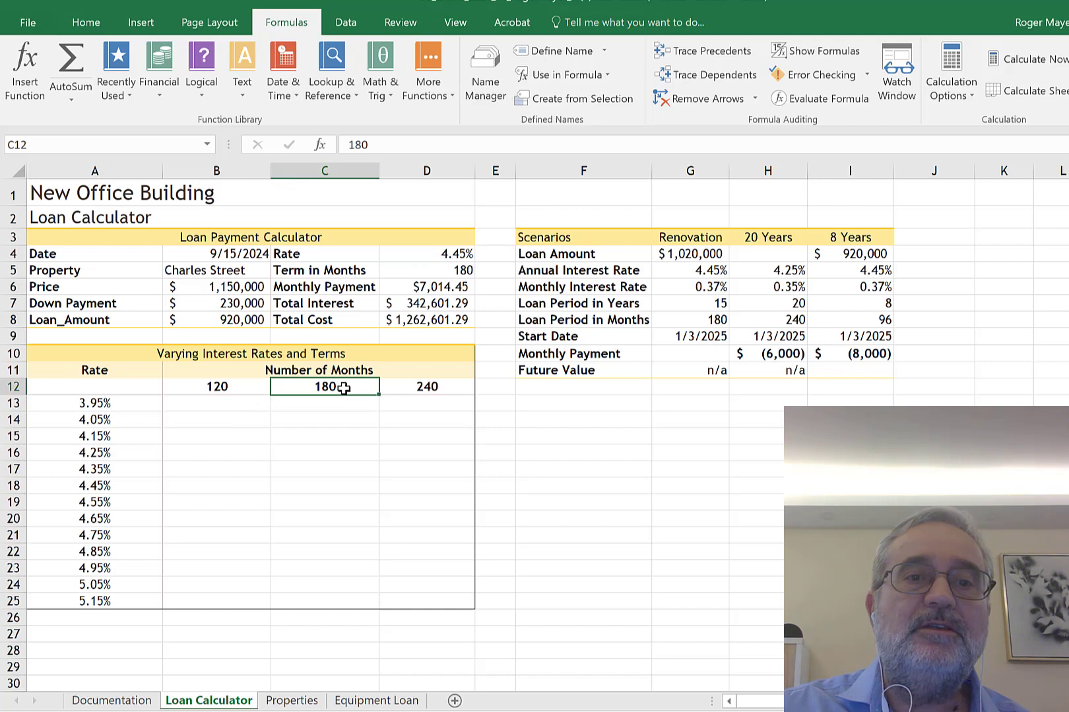
{"action": "left_click", "coordinate": [442, 386]}
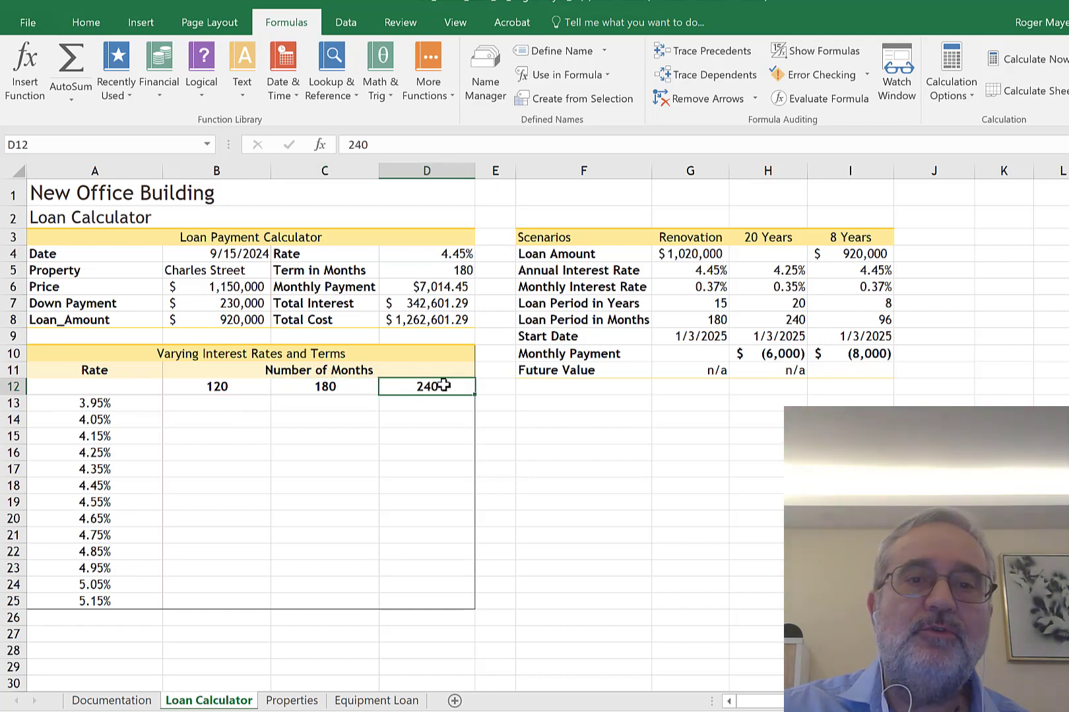
{"action": "left_click_drag", "start_coordinate": [132, 401], "coordinate": [124, 599]}
{"action": "left_click", "coordinate": [134, 402]}
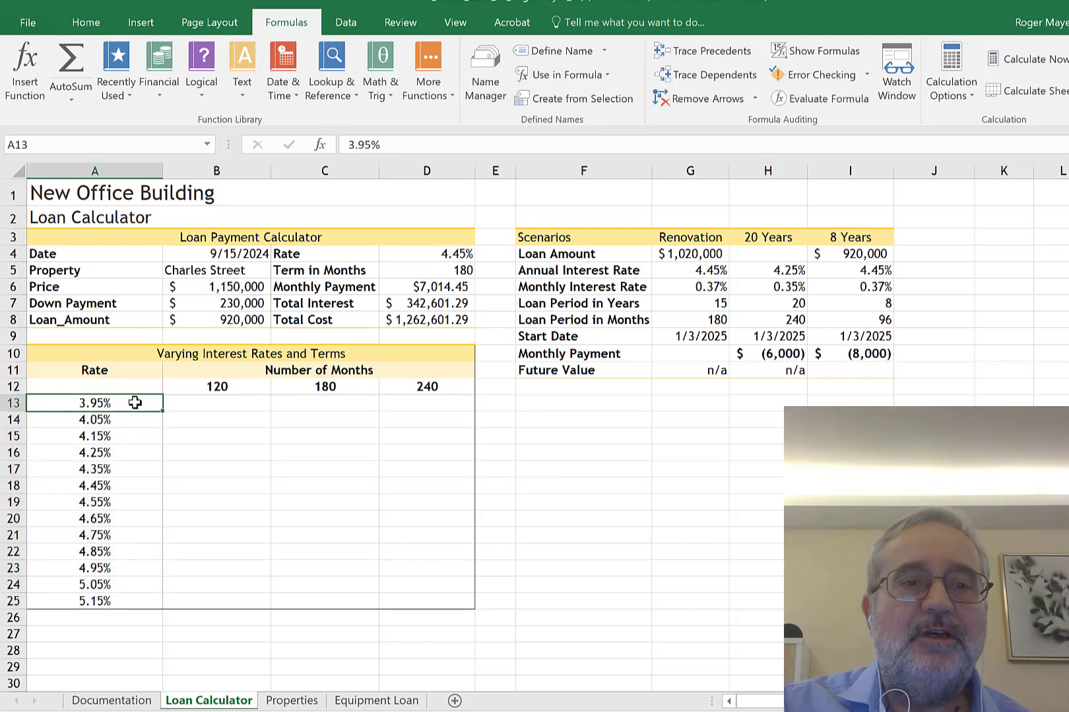
{"action": "left_click", "coordinate": [132, 599]}
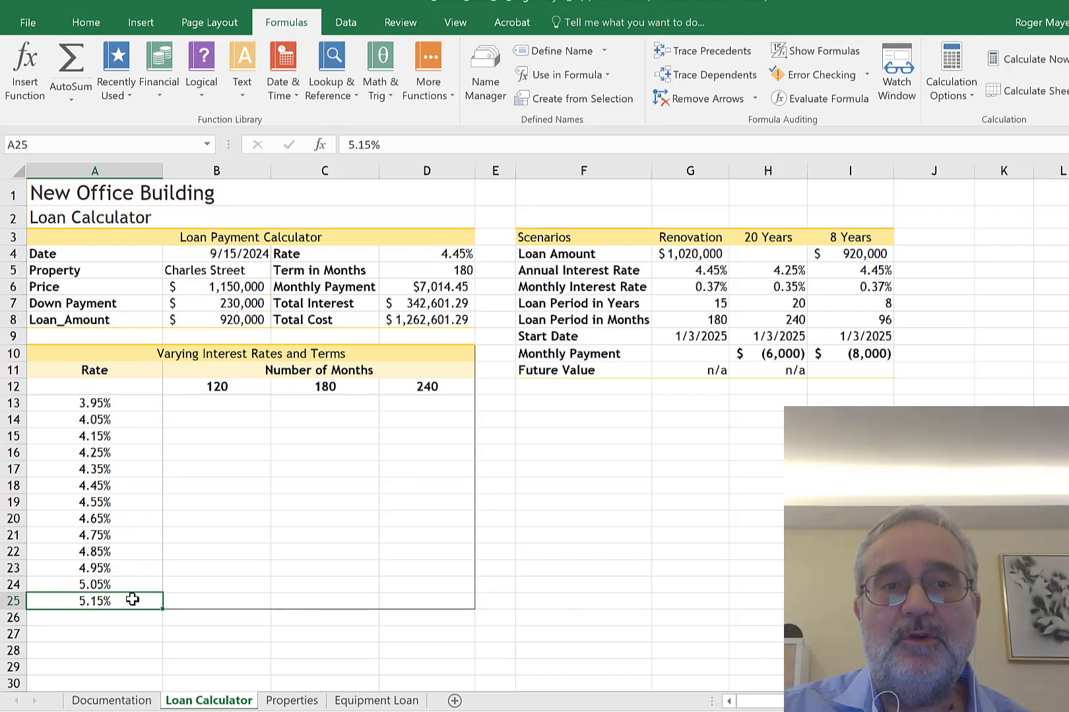
Start a negated PMT function in B13 with A13/12 as its rate argument
{"action": "left_click", "coordinate": [232, 399]}
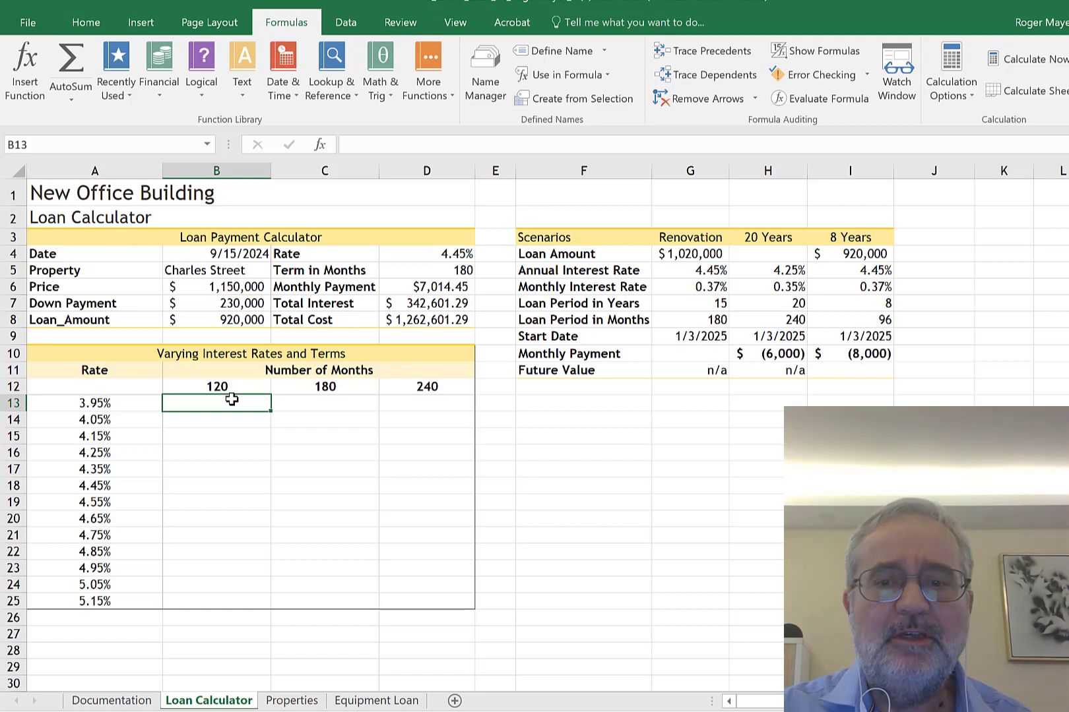
{"action": "type", "text": "-"}
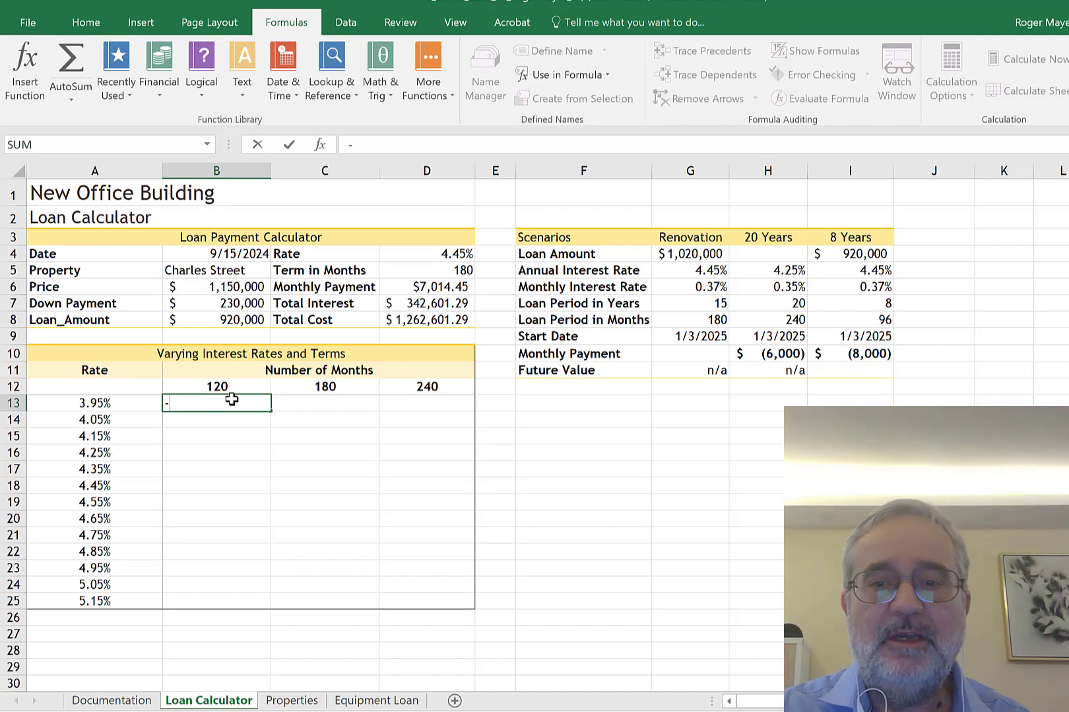
{"action": "type", "text": "pmt("}
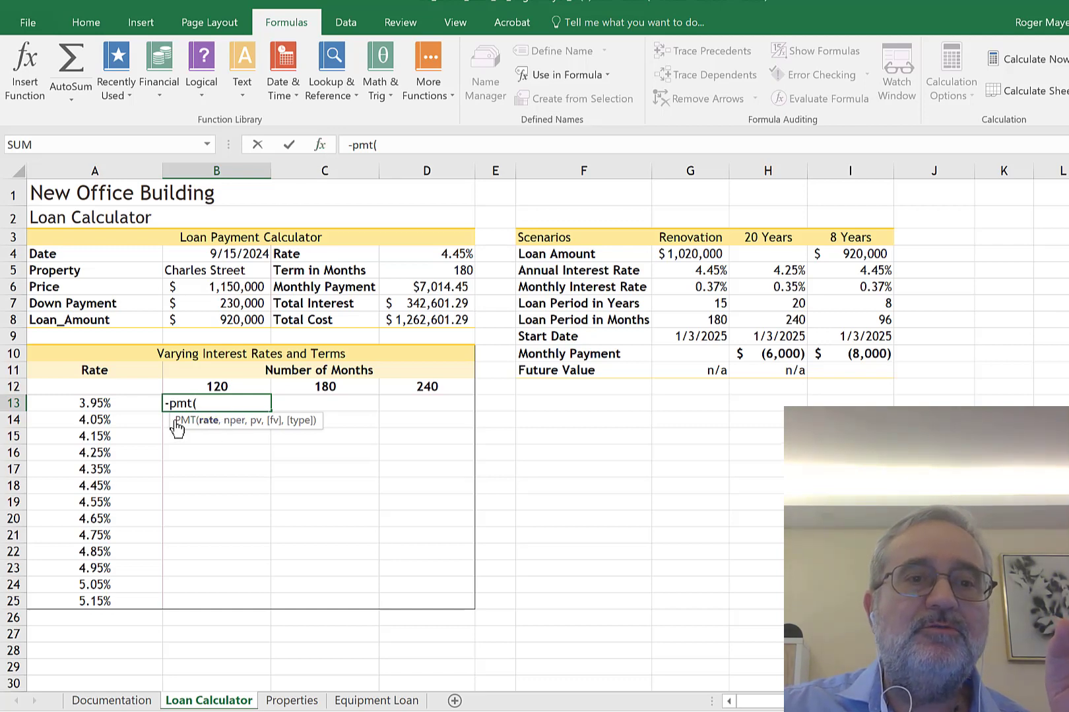
{"action": "left_click", "coordinate": [119, 405]}
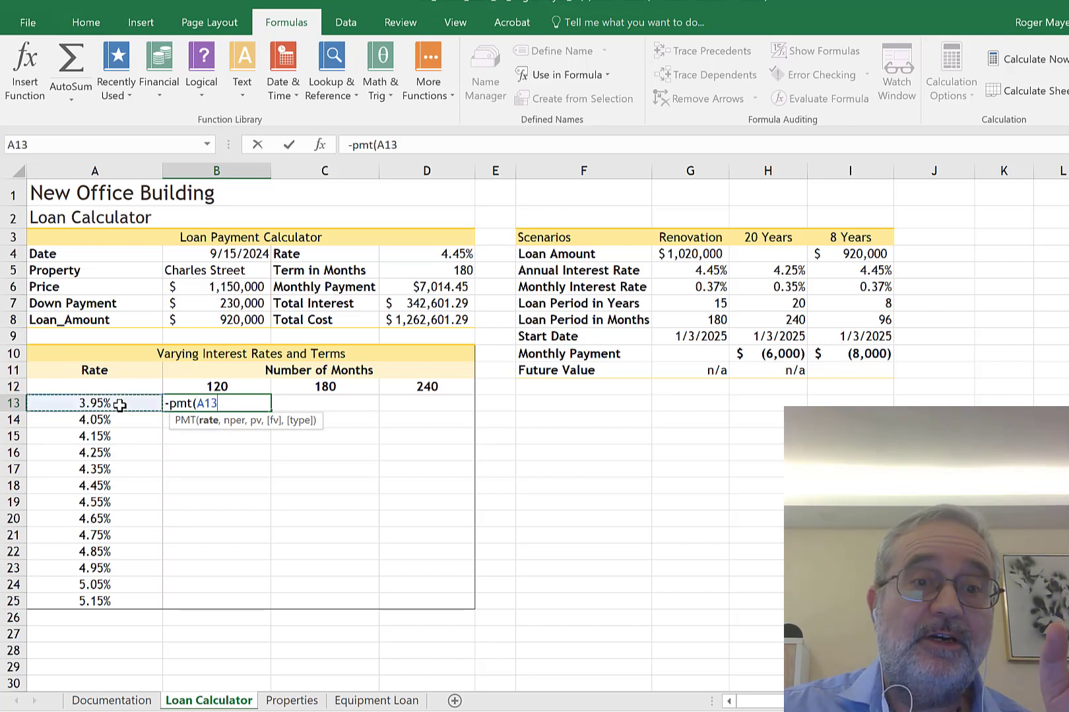
{"action": "type", "text": "/12"}
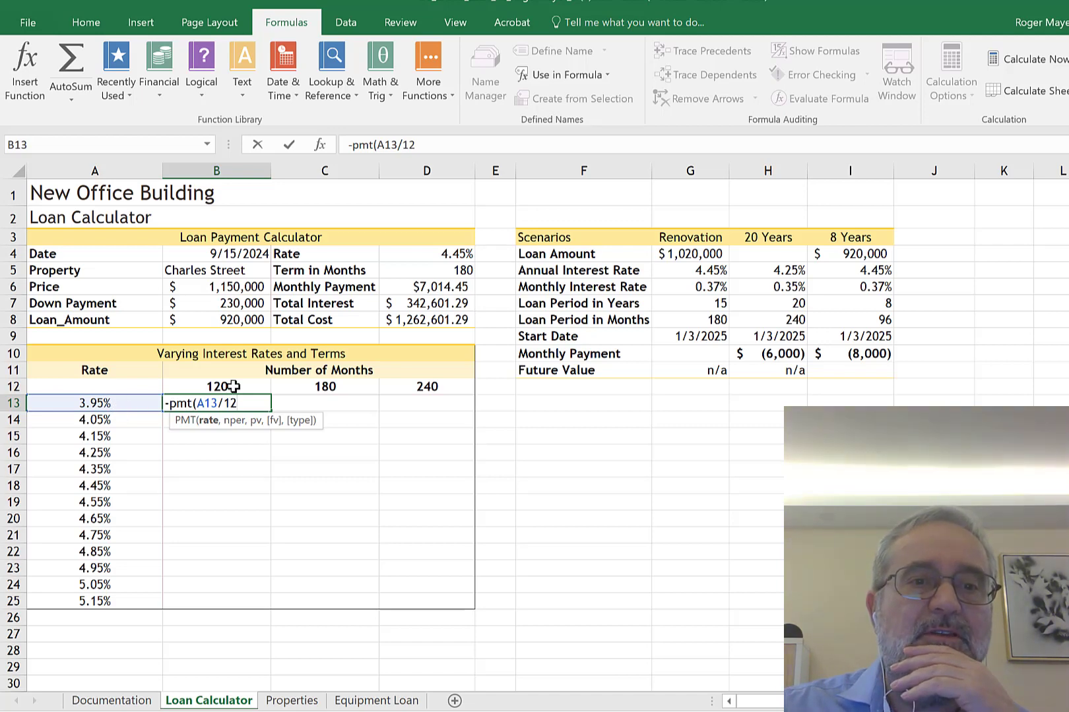
{"action": "key", "text": "Return"}
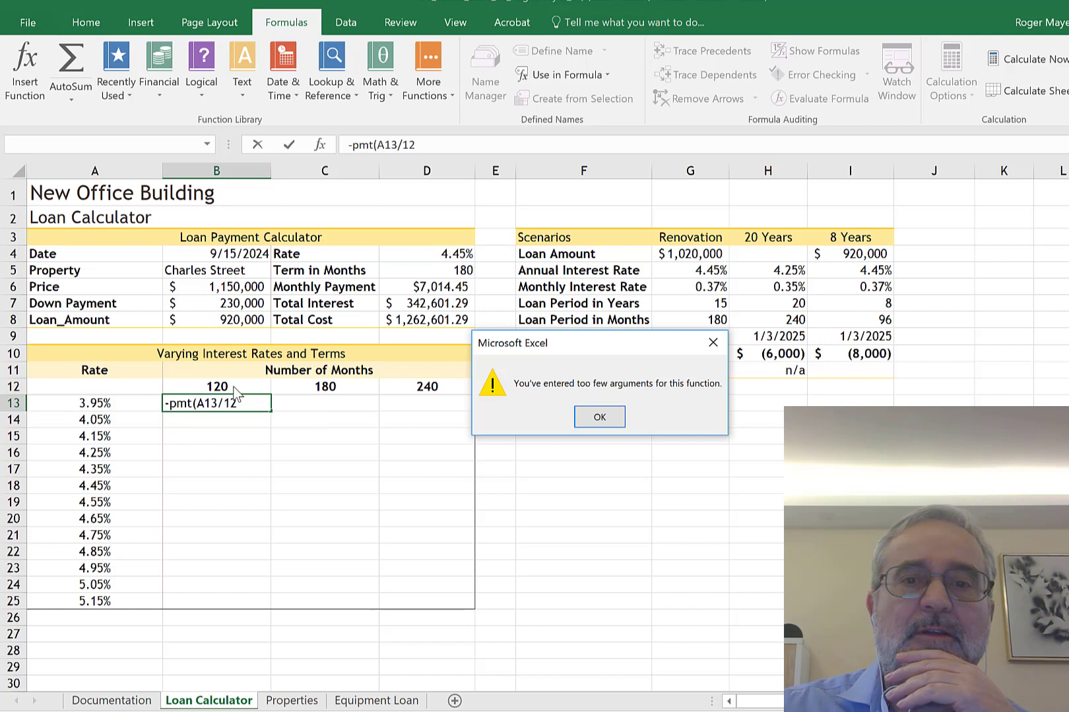
{"action": "left_click", "coordinate": [585, 424]}
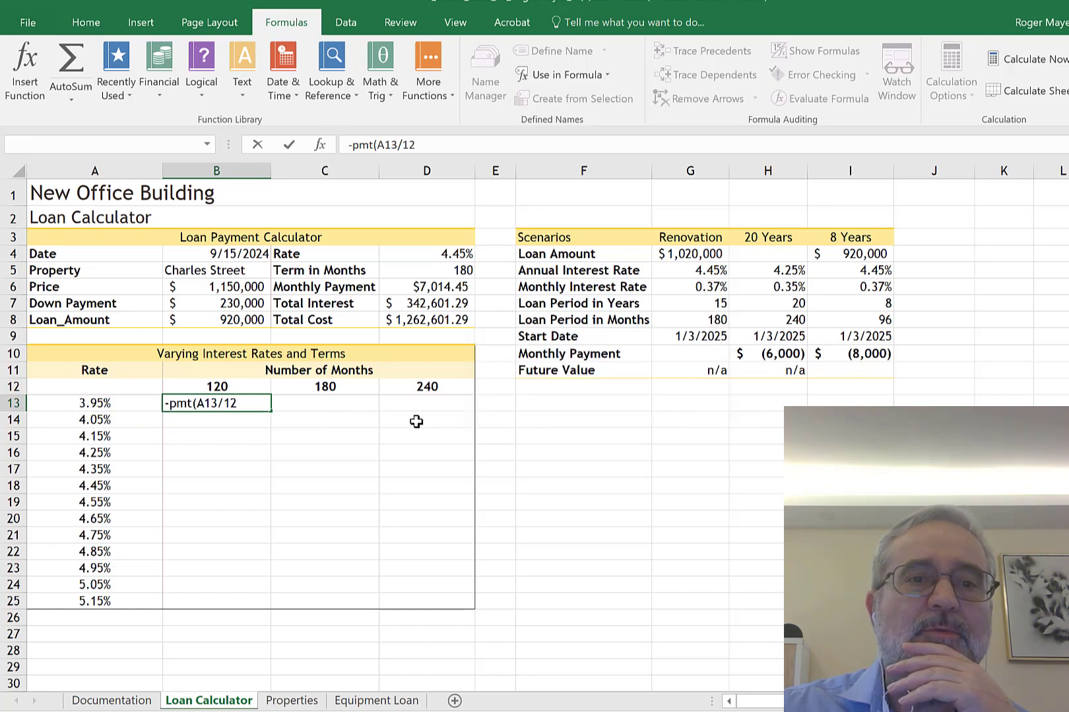
Complete the PMT function in B13 with B12 as the number of periods and Loan_Am as the present value
{"action": "left_click", "coordinate": [260, 404]}
{"action": "type", "text": ","}
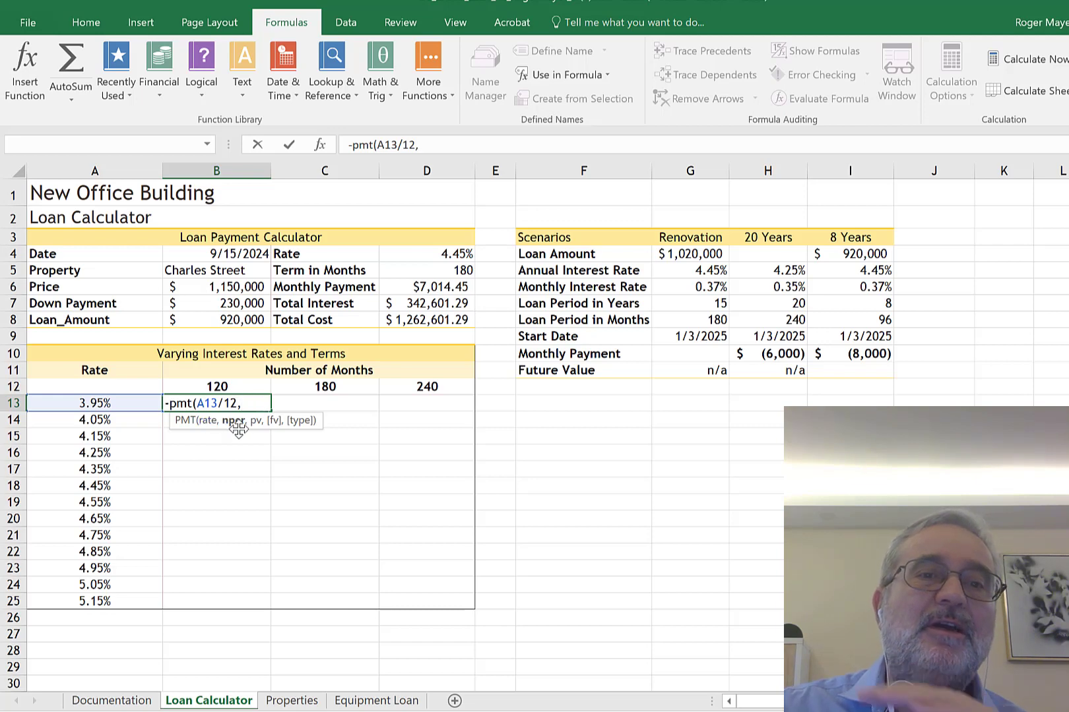
{"action": "left_click", "coordinate": [229, 382]}
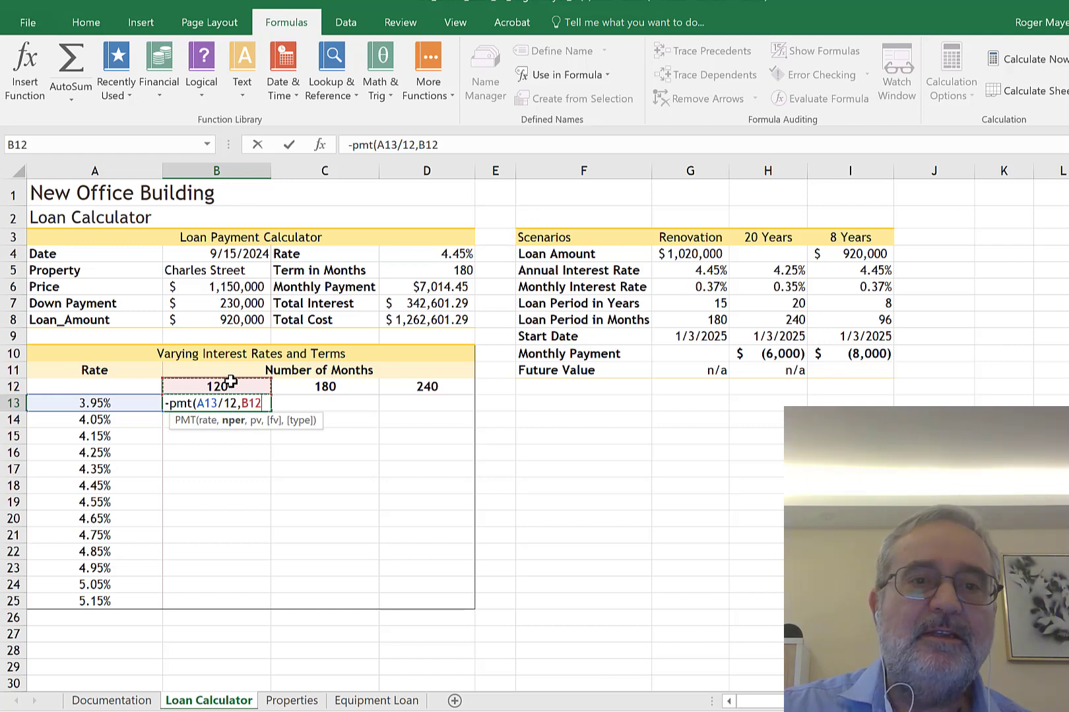
{"action": "type", "text": ","}
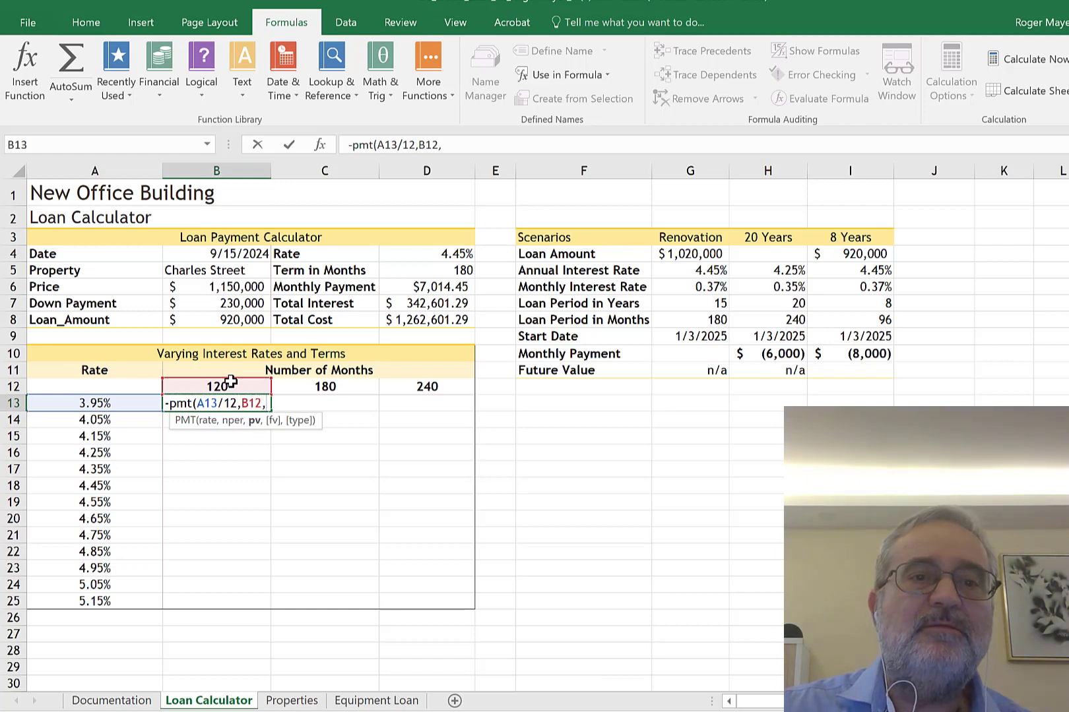
{"action": "left_click", "coordinate": [250, 319]}
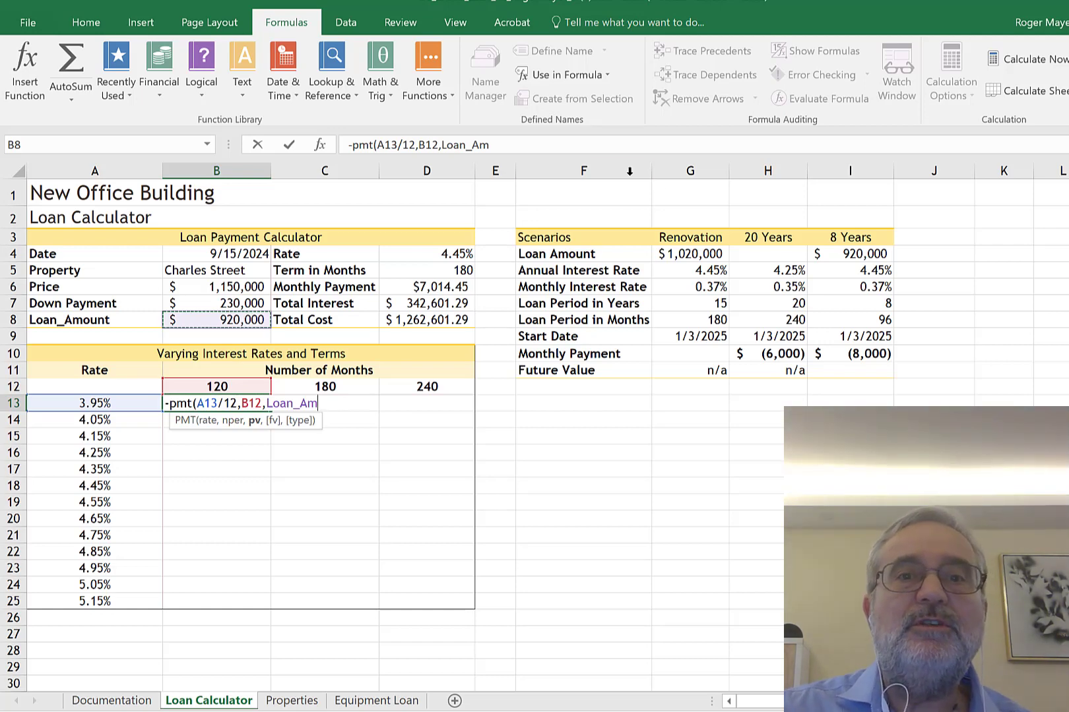
{"action": "left_click", "coordinate": [524, 148]}
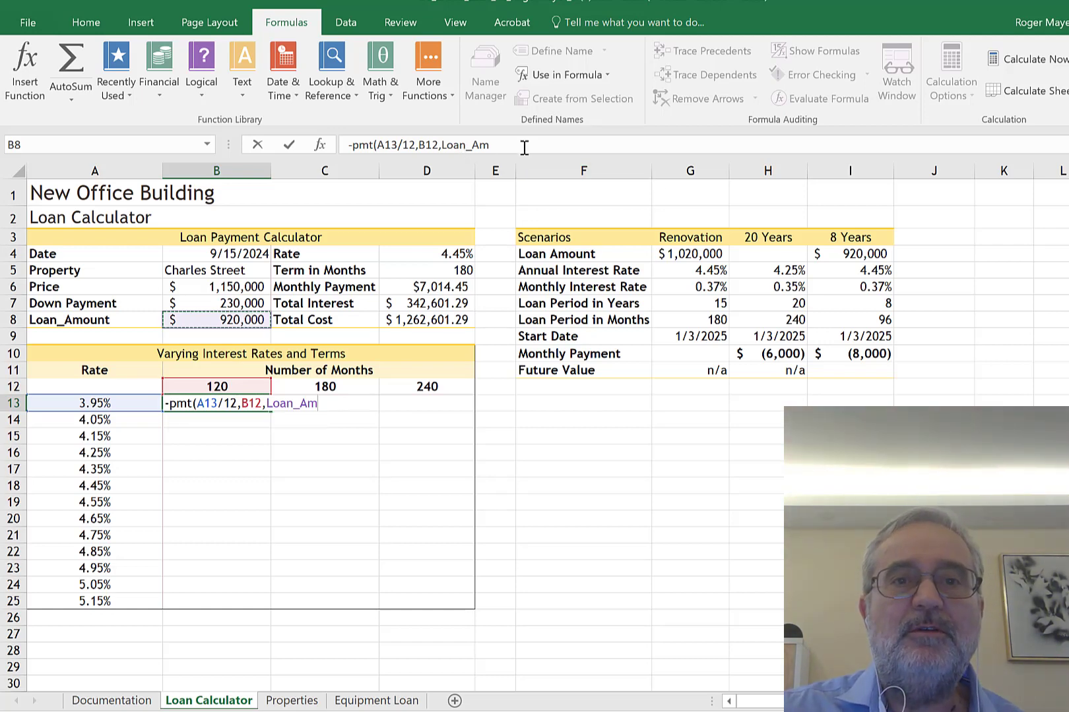
{"action": "type", "text": ")"}
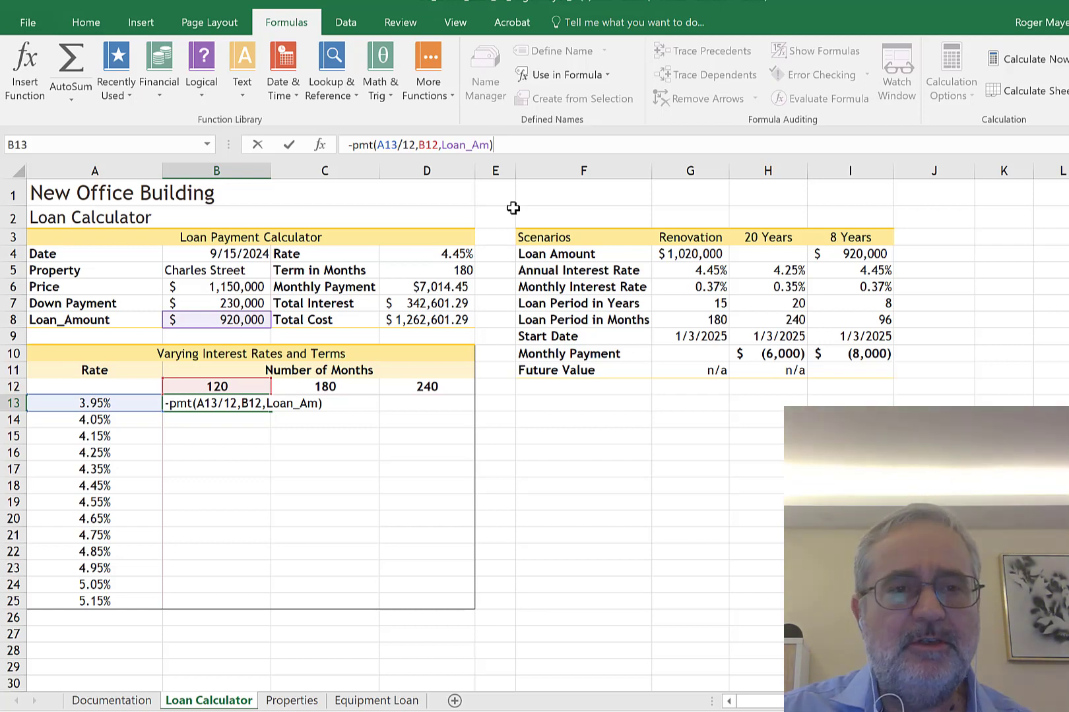
{"action": "key", "text": "Return"}
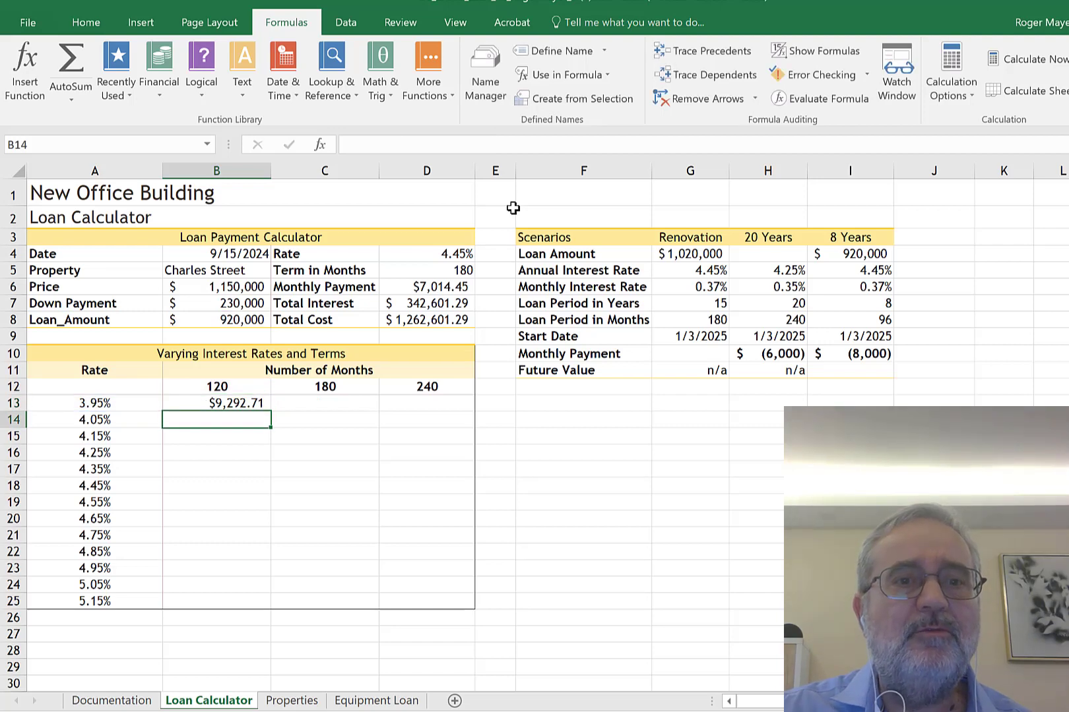
Check the references in the B13 payment formula and try to fill it down through B25
{"action": "left_click", "coordinate": [244, 403]}
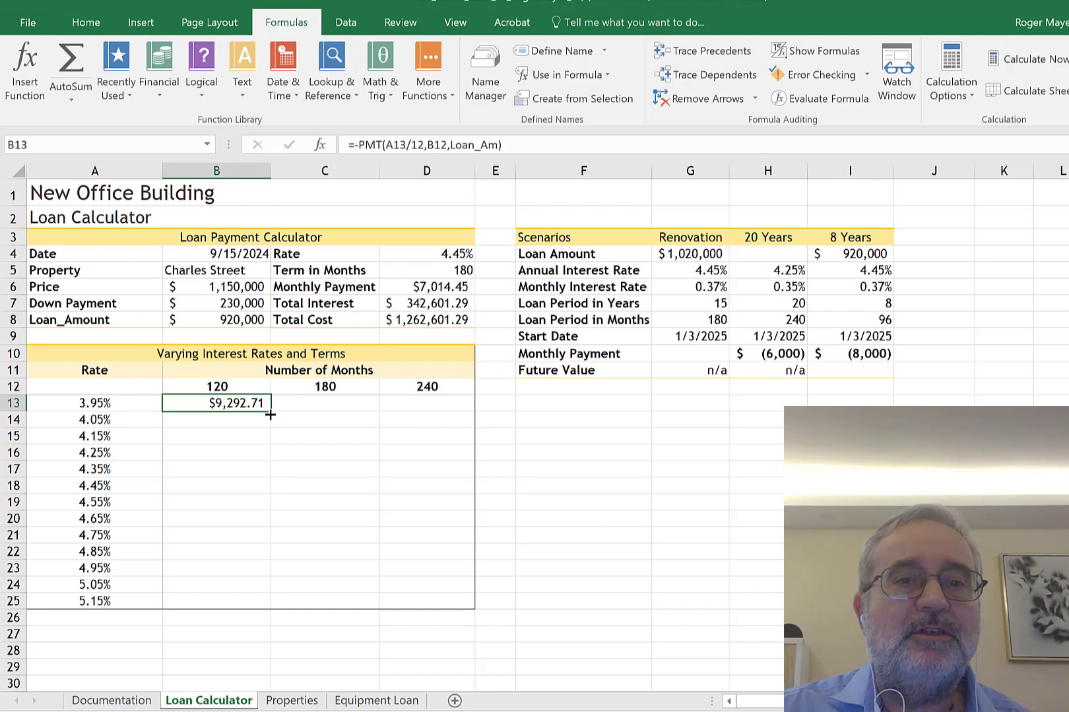
{"action": "left_click", "coordinate": [452, 145]}
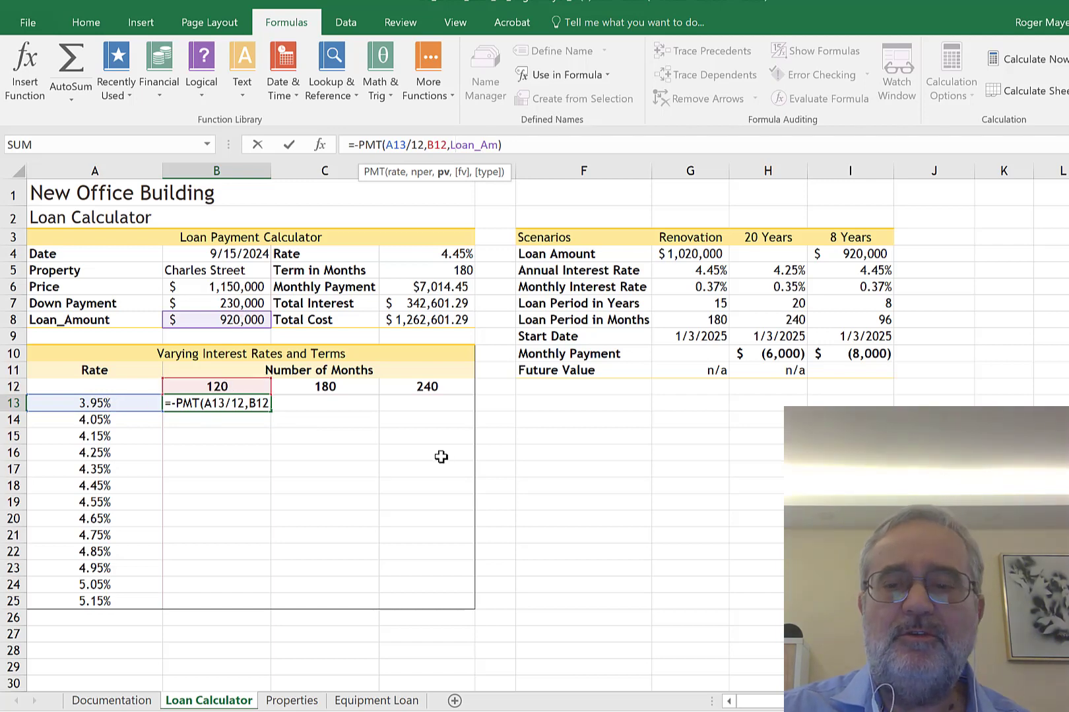
{"action": "key", "text": "Return"}
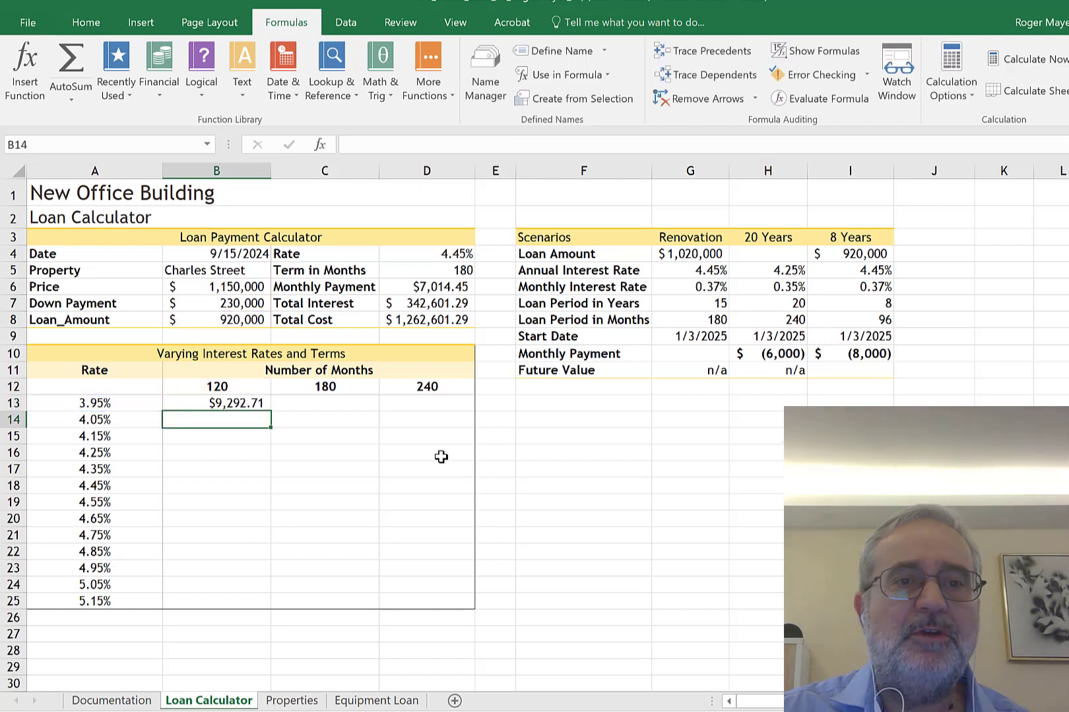
{"action": "left_click", "coordinate": [257, 401]}
{"action": "left_click_drag", "start_coordinate": [273, 412], "coordinate": [275, 607]}
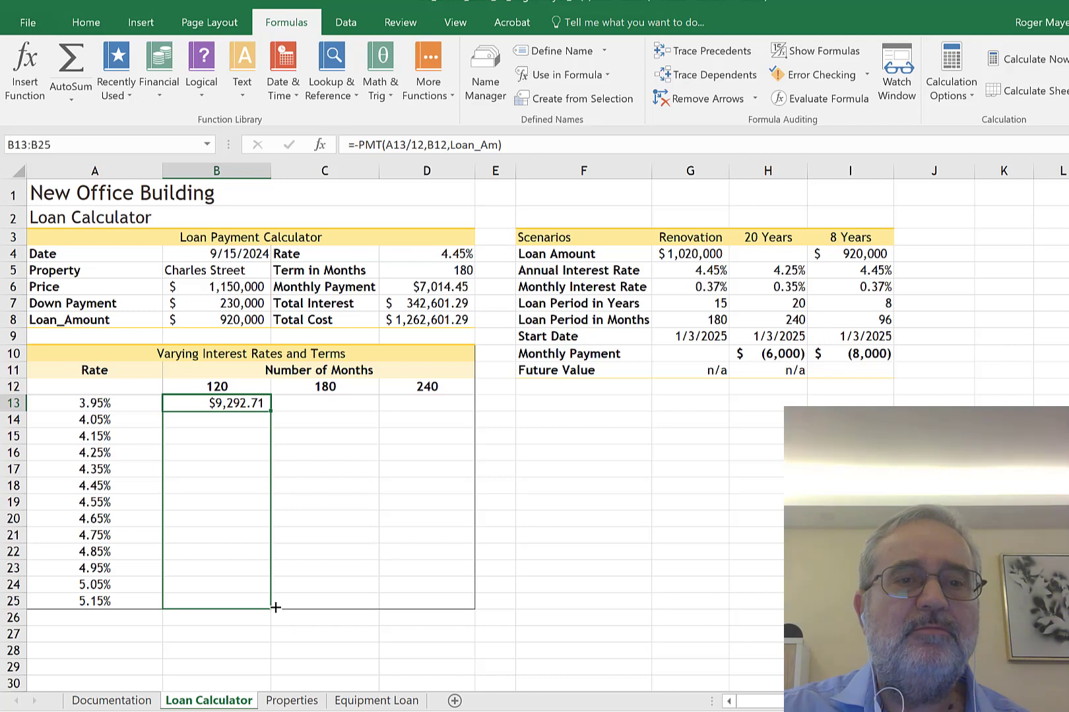
{"action": "left_click", "coordinate": [353, 532]}
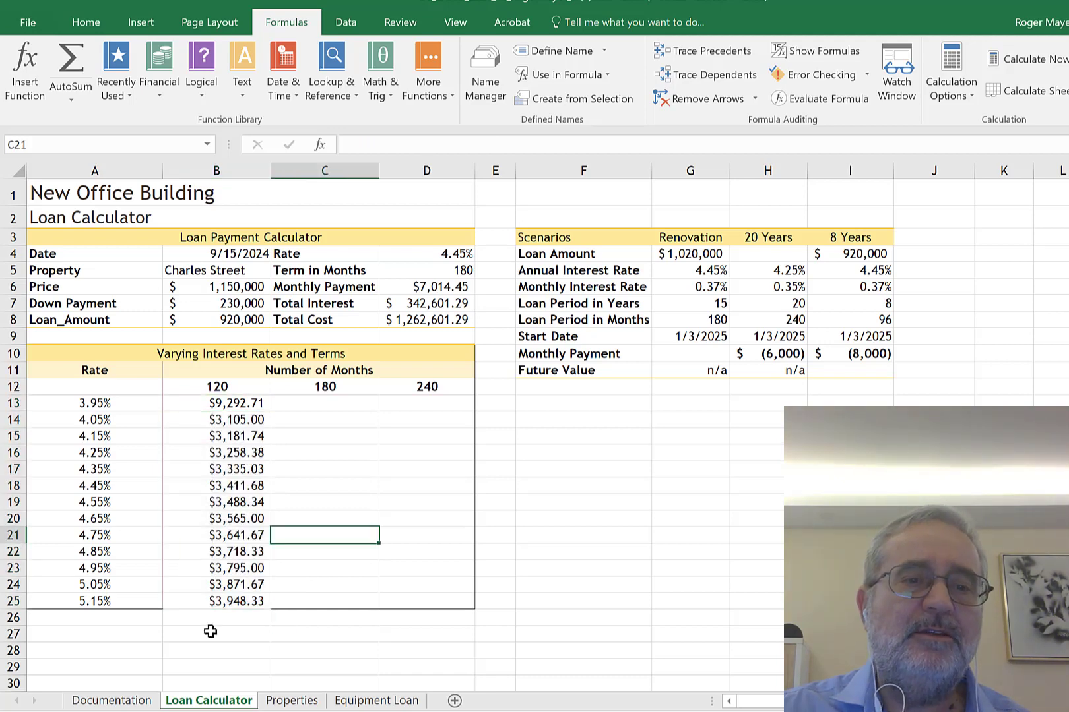
Inspect the cell references of the copied formula in B23 and undo the fill
{"action": "left_click", "coordinate": [231, 566]}
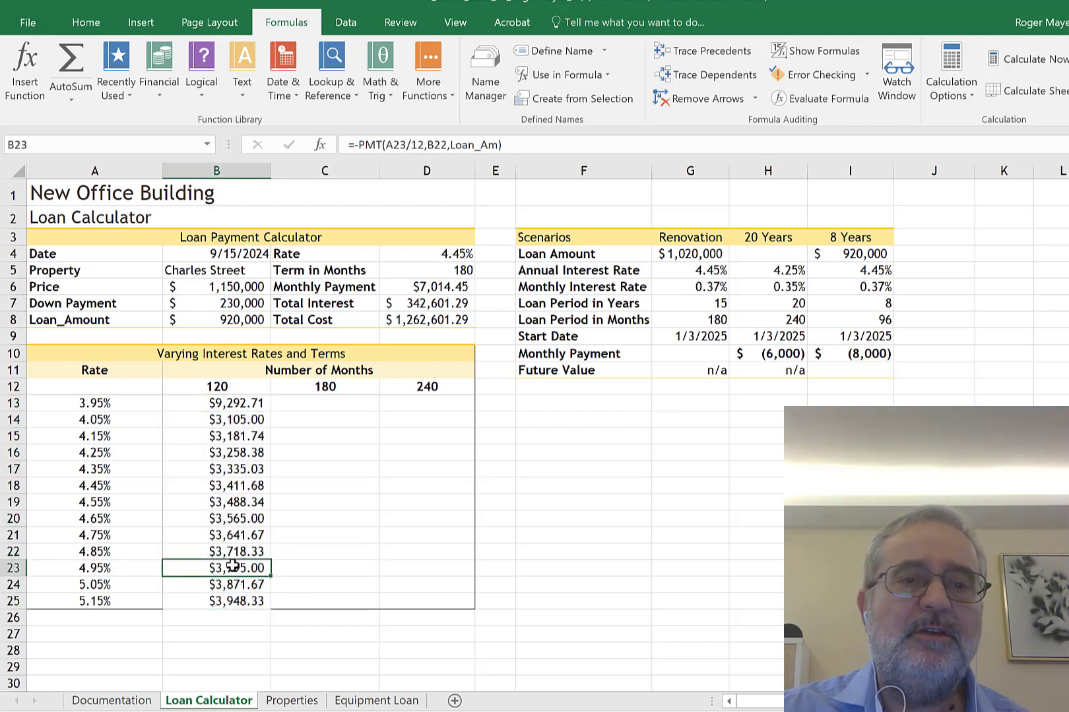
{"action": "left_click", "coordinate": [446, 147]}
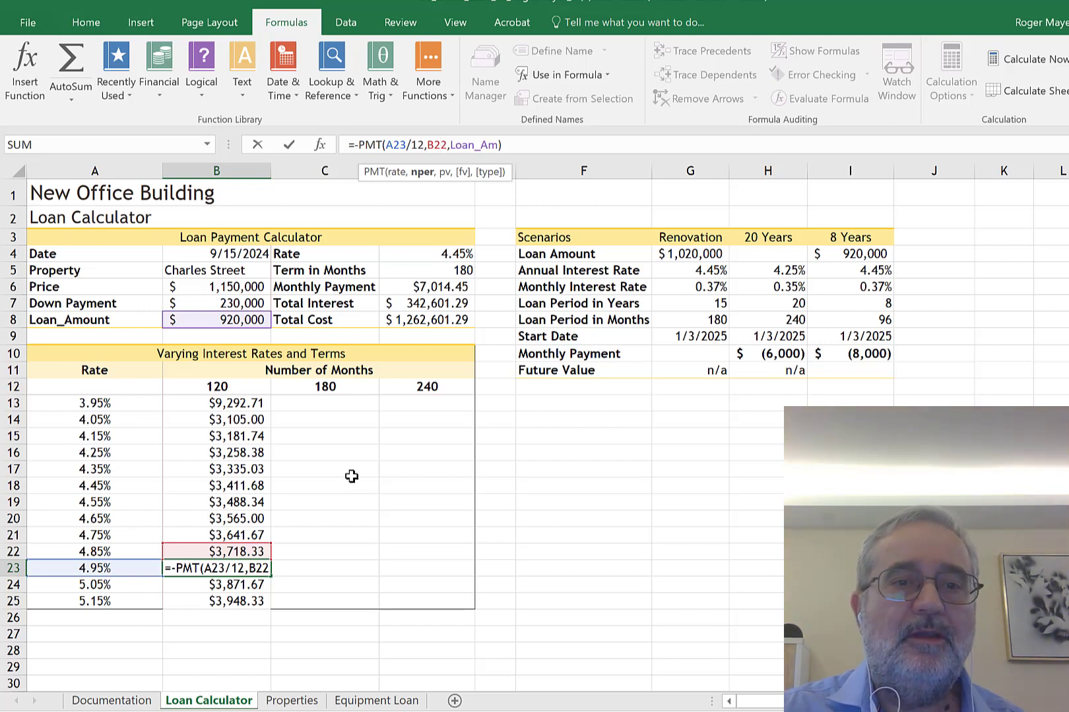
{"action": "key", "text": "ctrl+Return"}
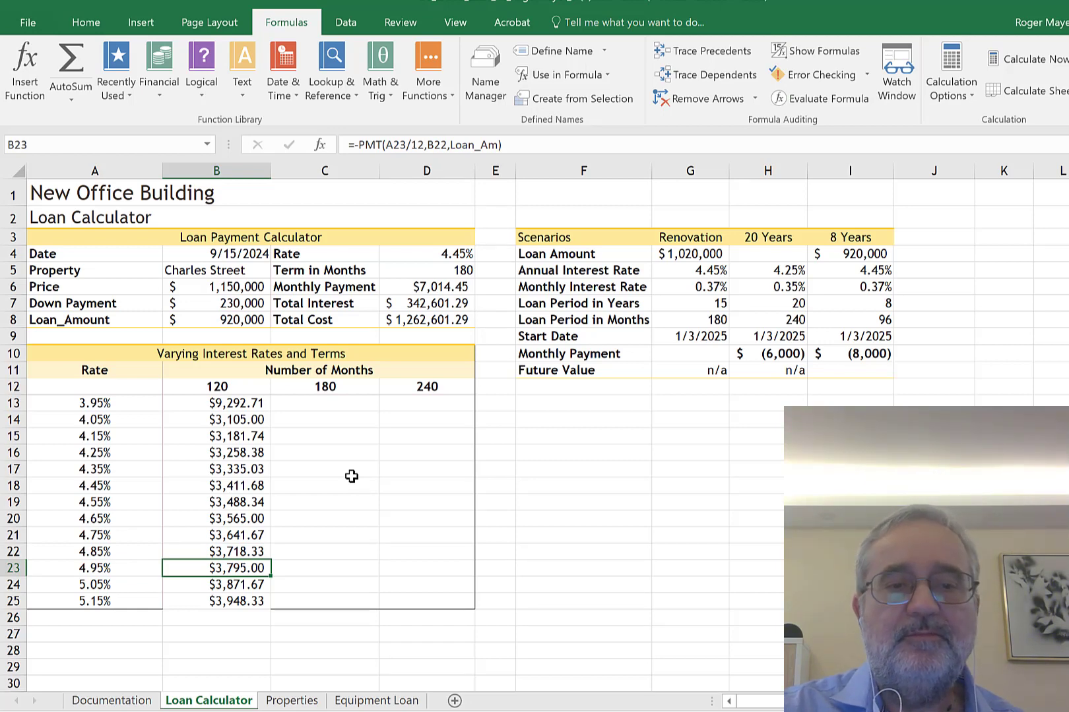
{"action": "key", "text": "ctrl+z"}
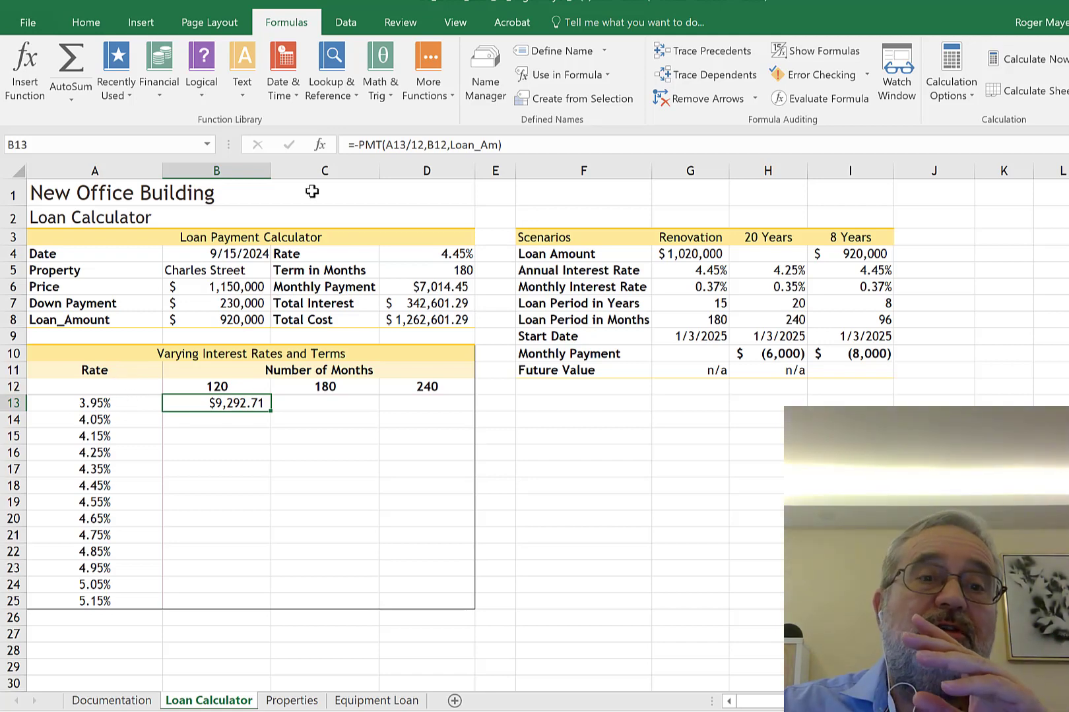
Change the B13 payment formula to mixed references, using $A13 for the rate and B$12 for the number of periods
{"action": "left_click", "coordinate": [387, 144]}
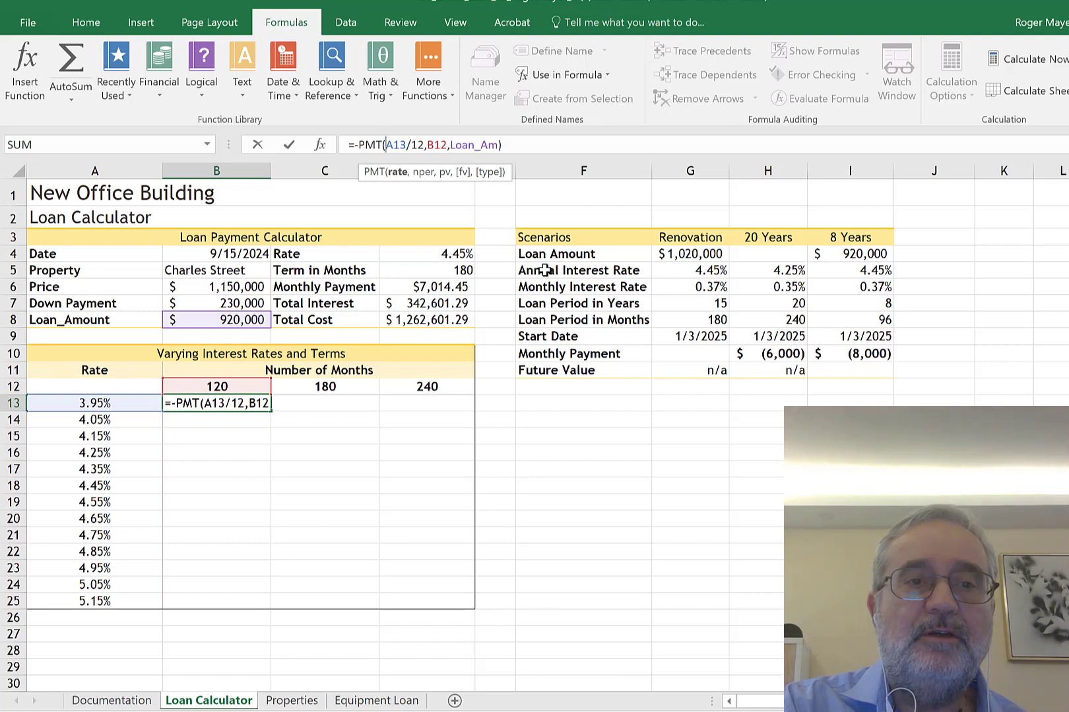
{"action": "type", "text": "$"}
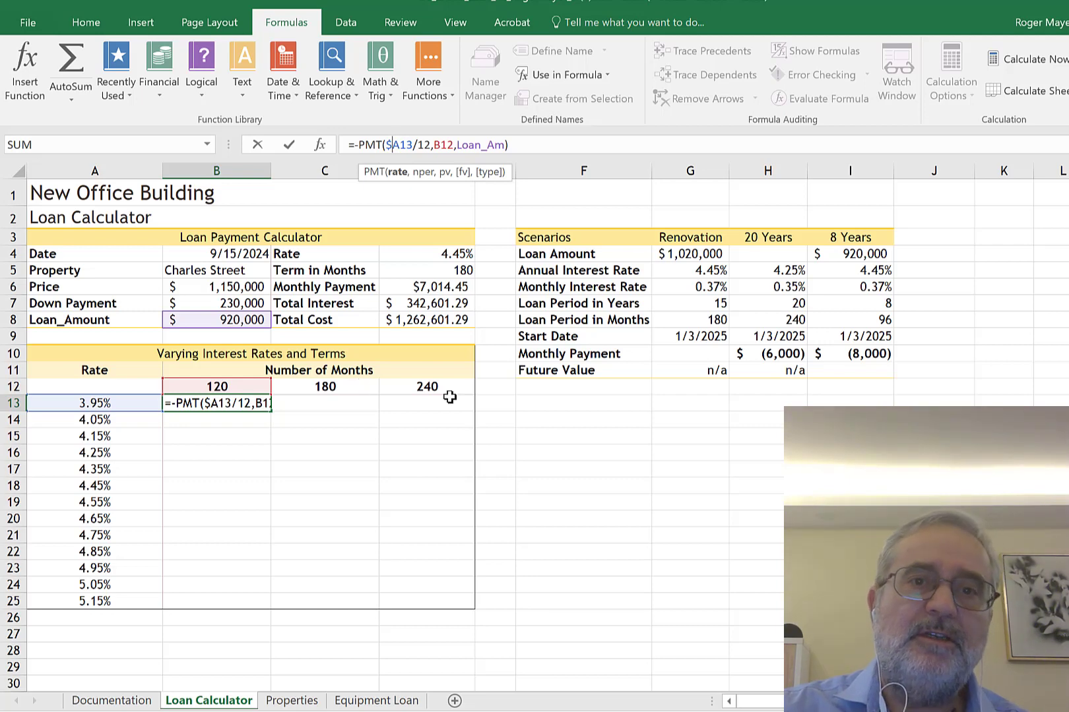
{"action": "left_click", "coordinate": [442, 143]}
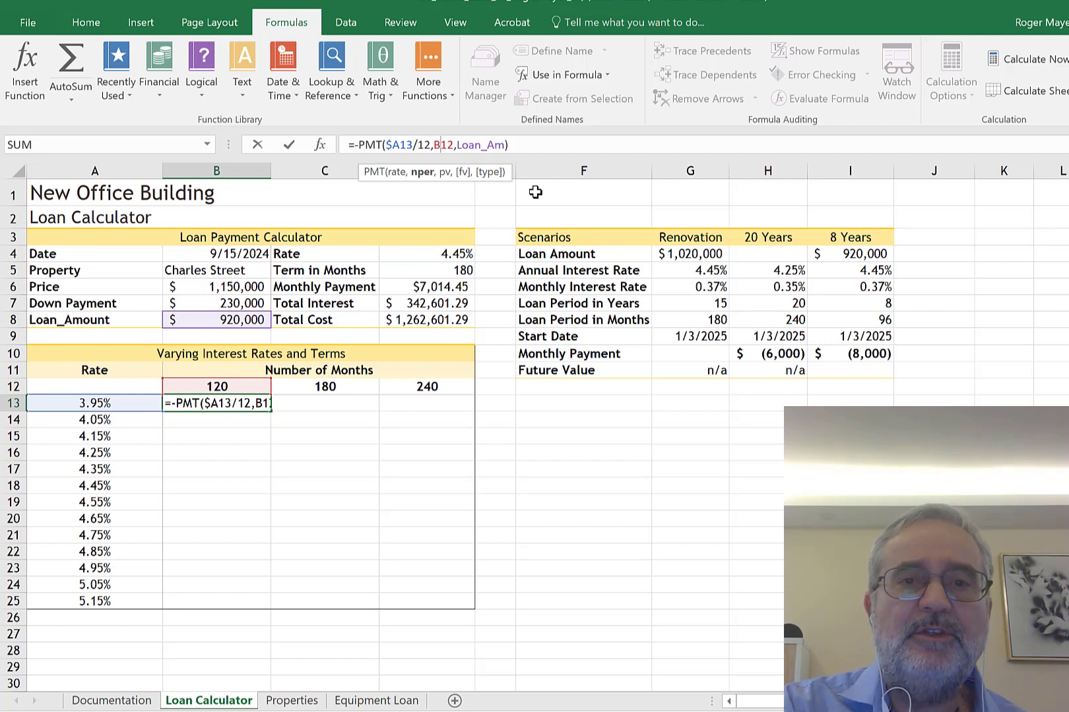
{"action": "type", "text": "$"}
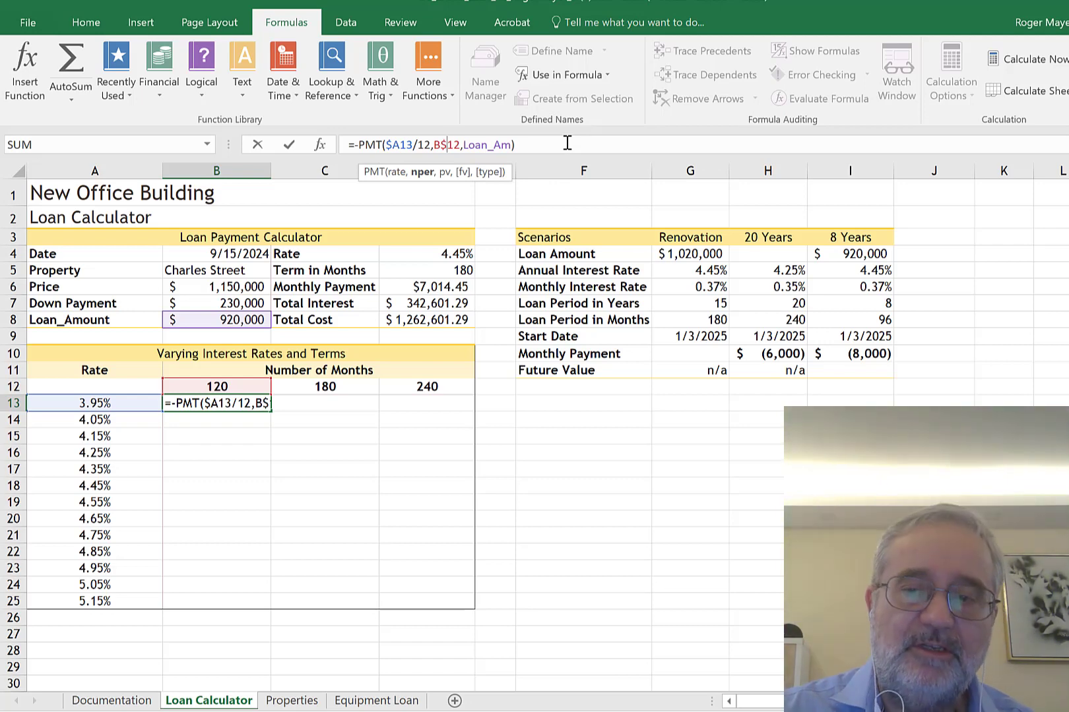
{"action": "key", "text": "Return"}
Fill the B13 payment formula down through B25 and check the references in B19 and B25
{"action": "left_click", "coordinate": [220, 405]}
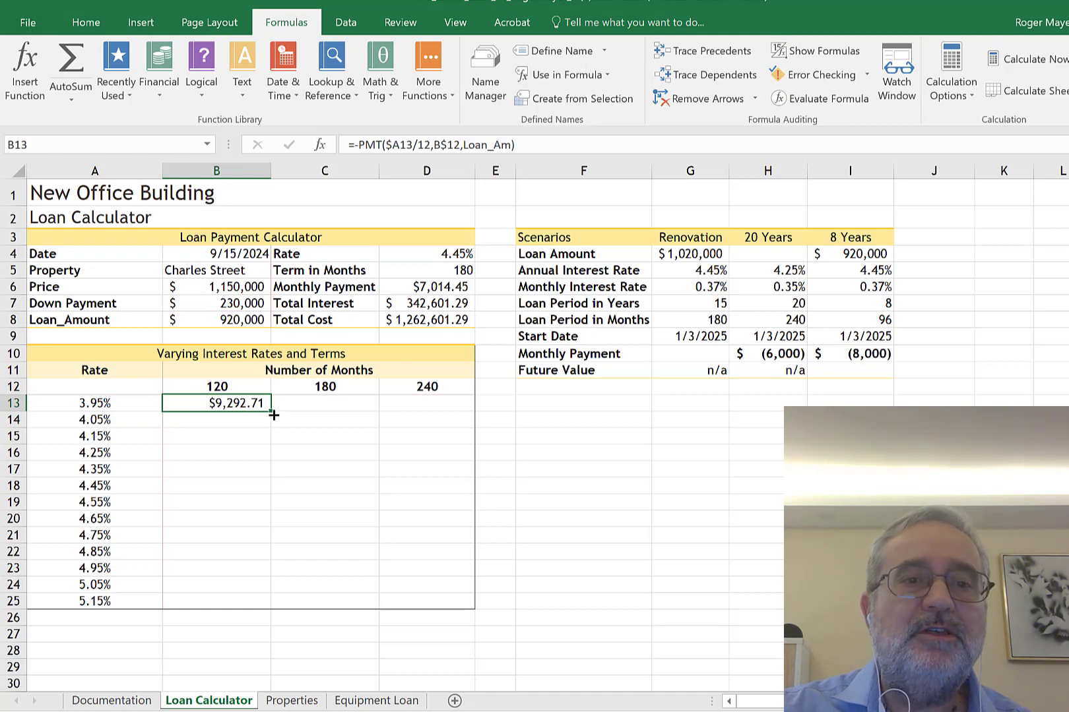
{"action": "left_click_drag", "start_coordinate": [273, 422], "coordinate": [265, 606]}
{"action": "left_click", "coordinate": [246, 506]}
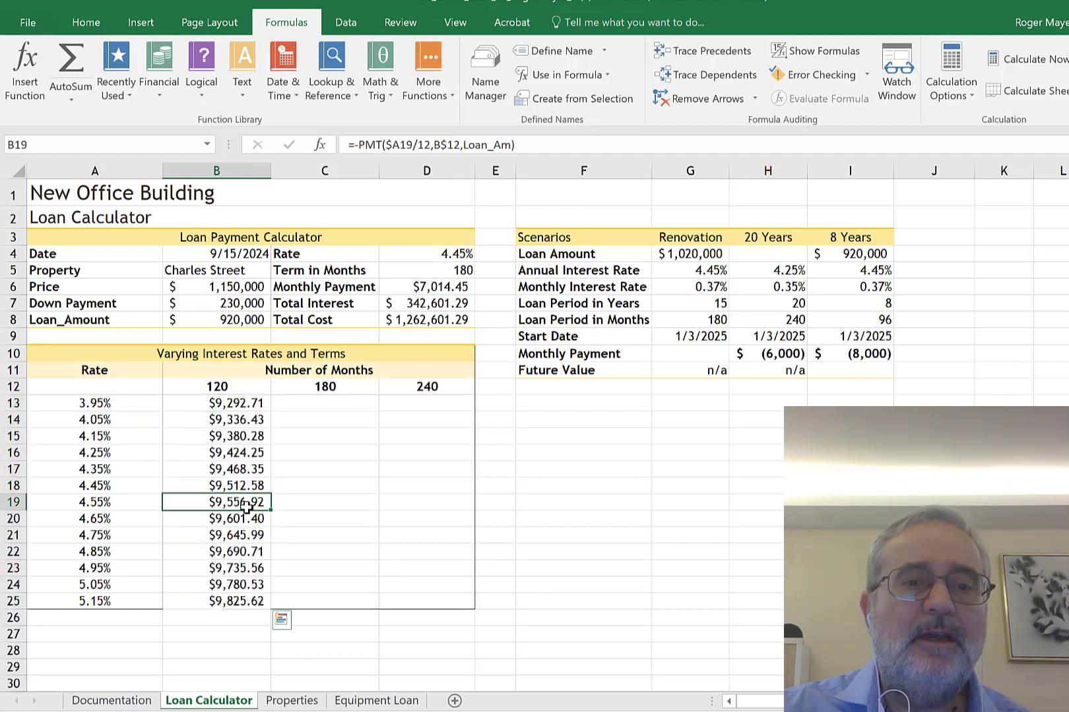
{"action": "left_click", "coordinate": [244, 599]}
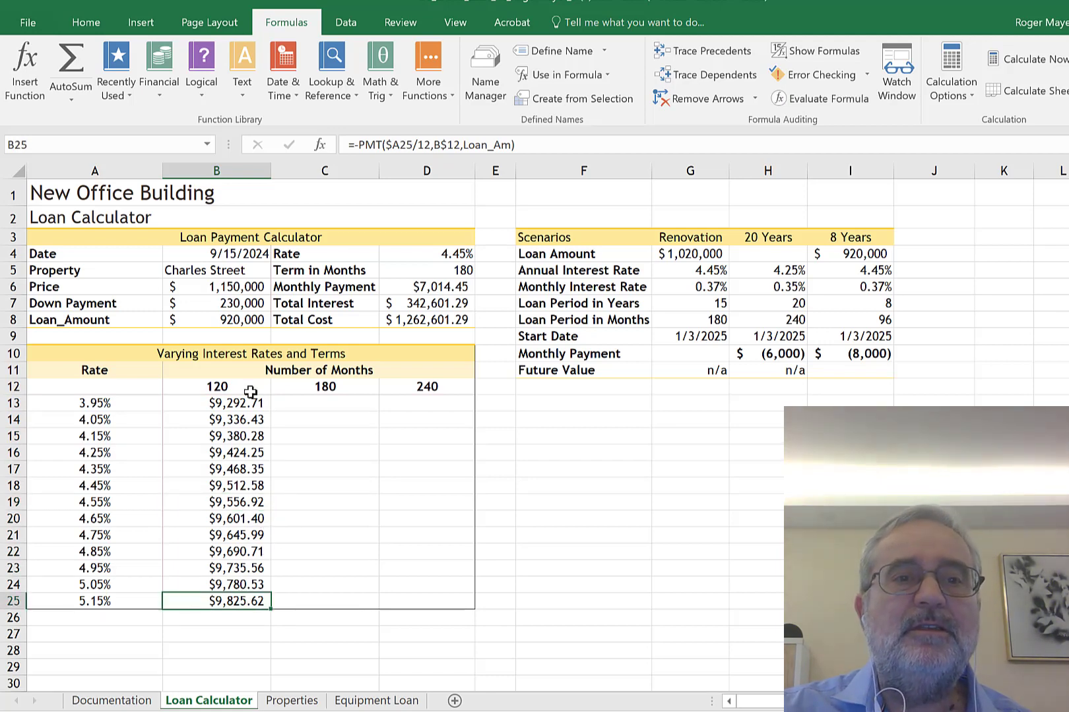
{"action": "left_click", "coordinate": [485, 143]}
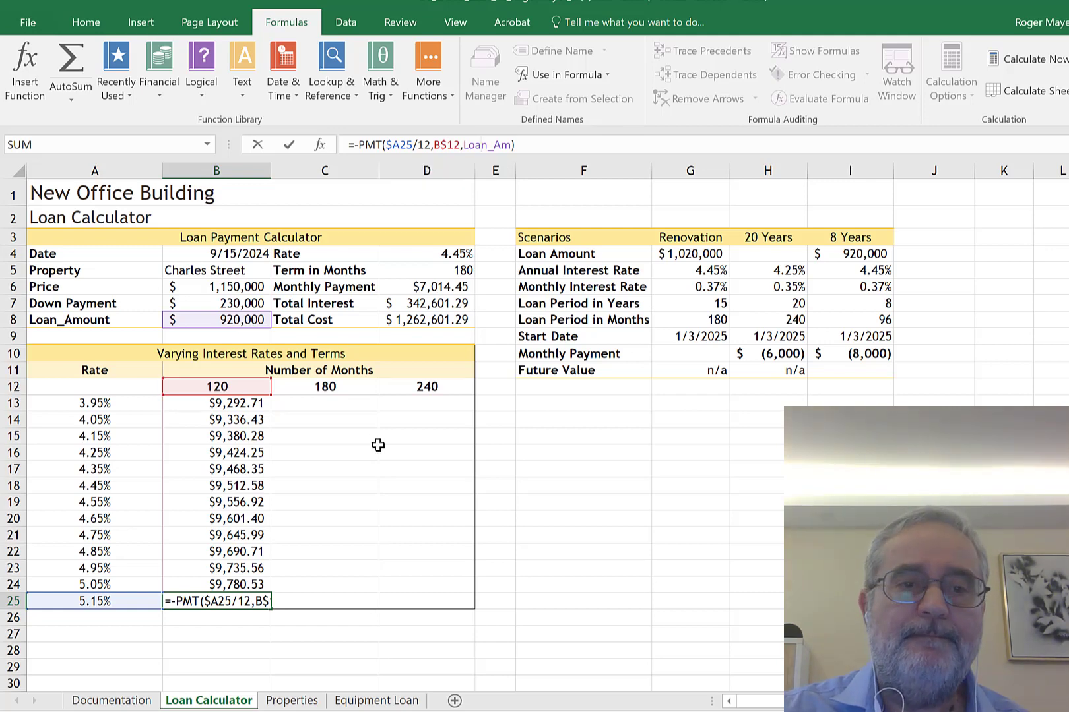
{"action": "key", "text": "Return"}
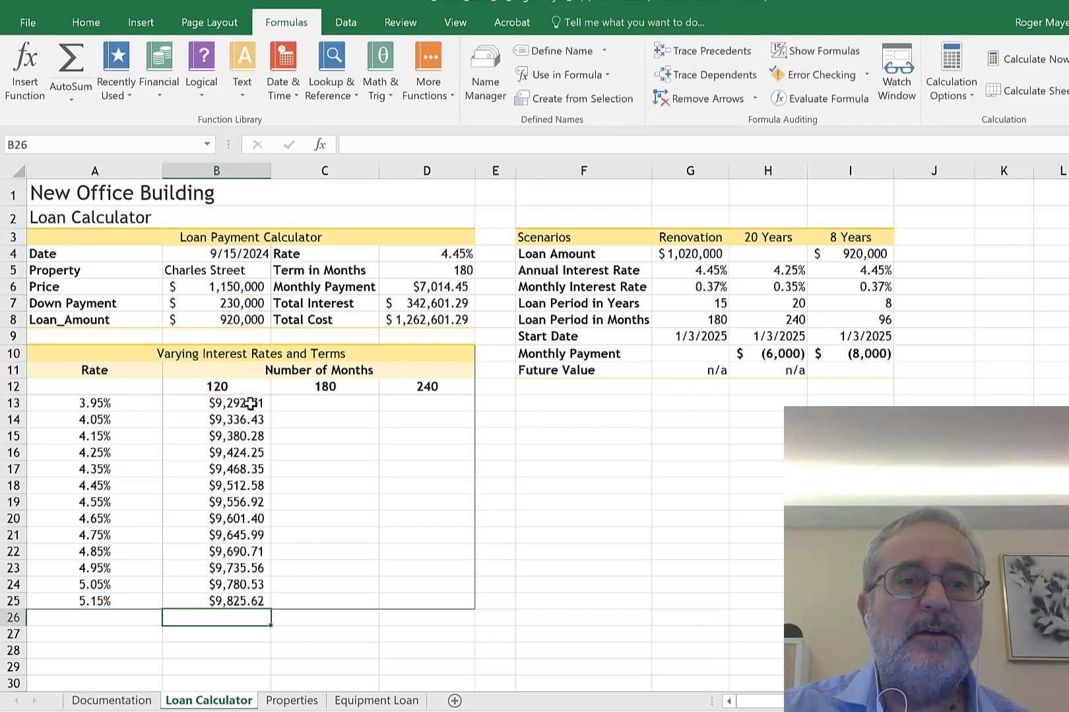
Fill the payment formulas in B13:B25 across through column D and check the references in D17 and C16
{"action": "left_click_drag", "start_coordinate": [251, 403], "coordinate": [438, 609]}
{"action": "left_click", "coordinate": [439, 469]}
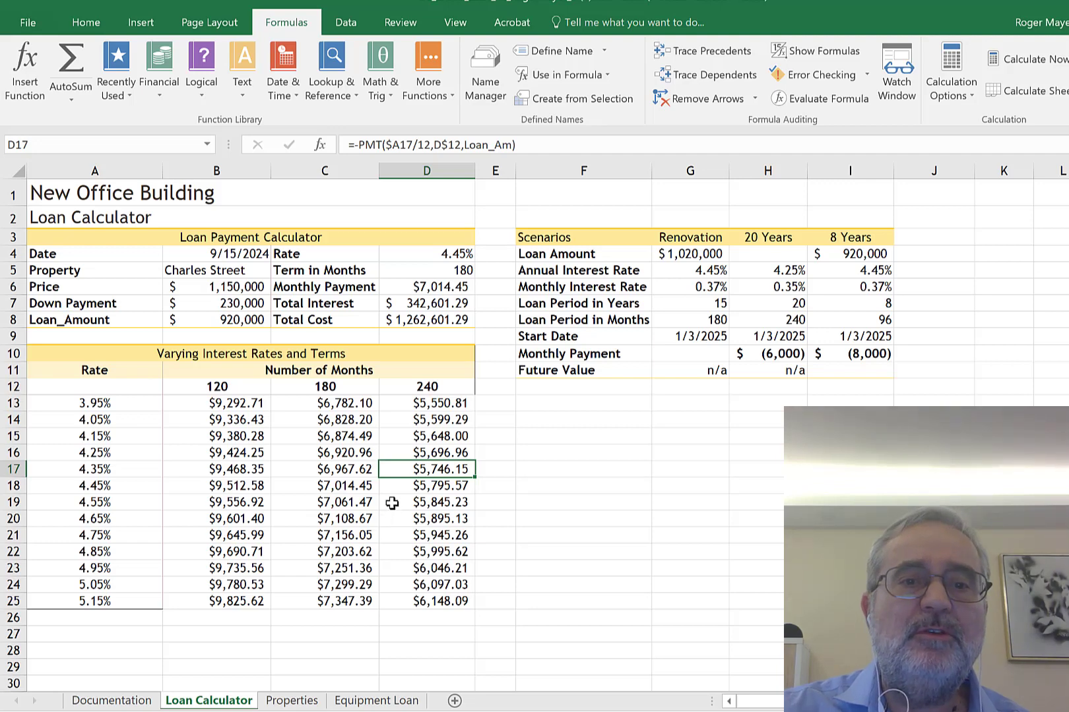
{"action": "left_click", "coordinate": [356, 453]}
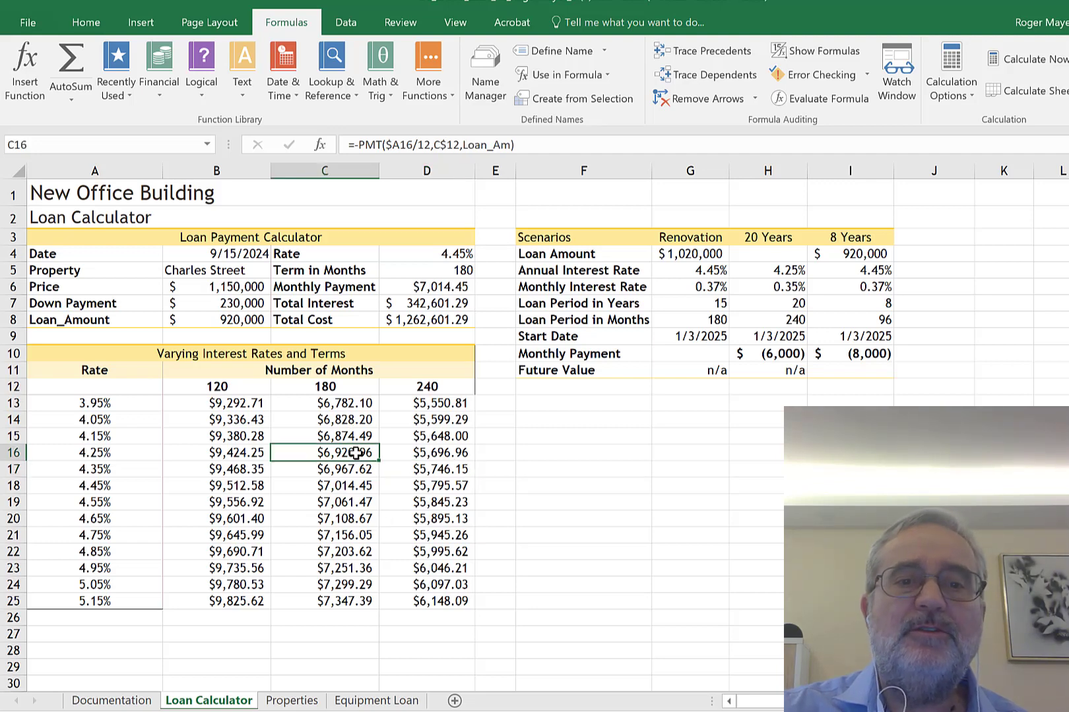
{"action": "left_click", "coordinate": [472, 145]}
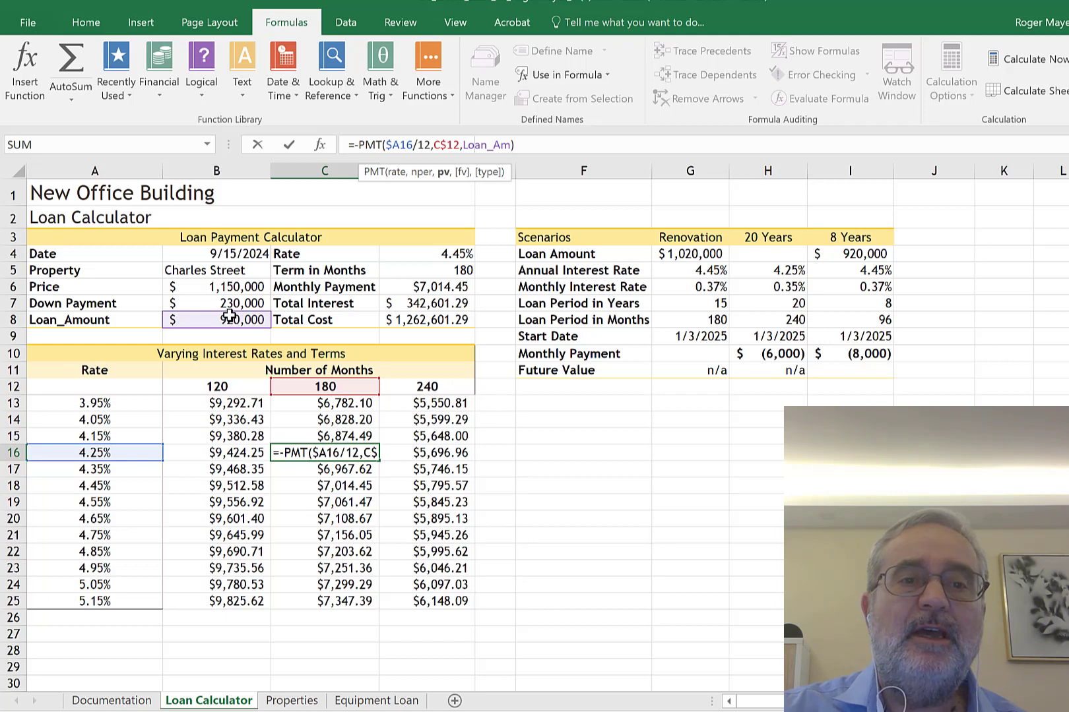
{"action": "key", "text": "Return"}
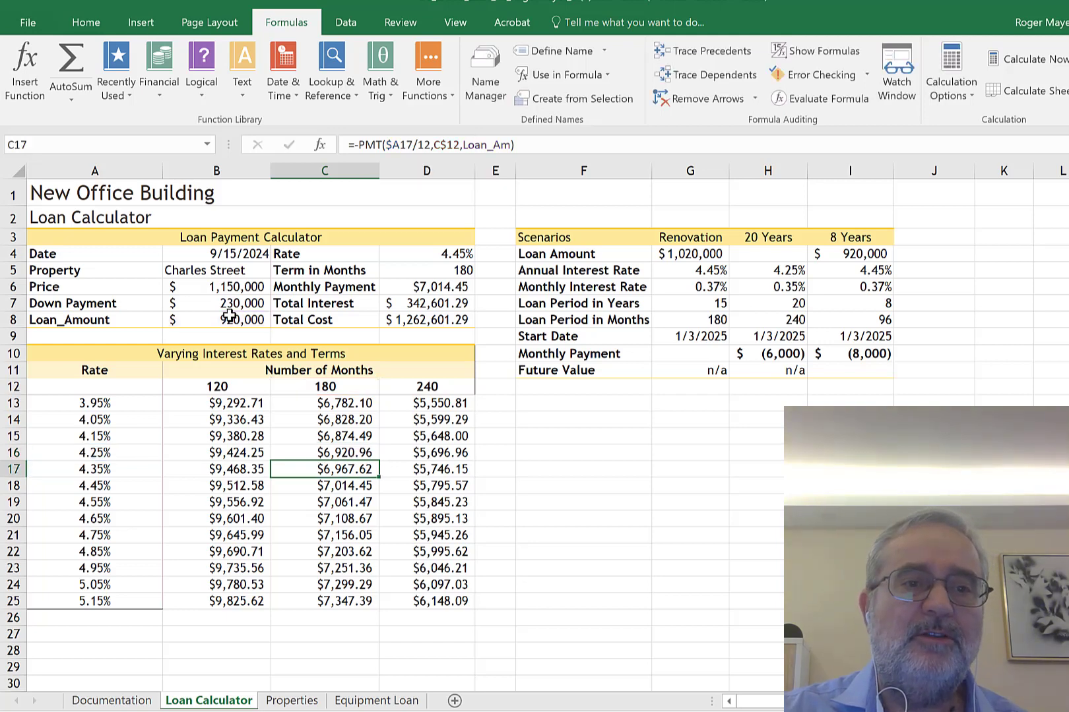
Compare the Monthly Payment formula in D6 with the table payment for 4.45% and 180 months in C18
{"action": "left_click", "coordinate": [449, 286]}
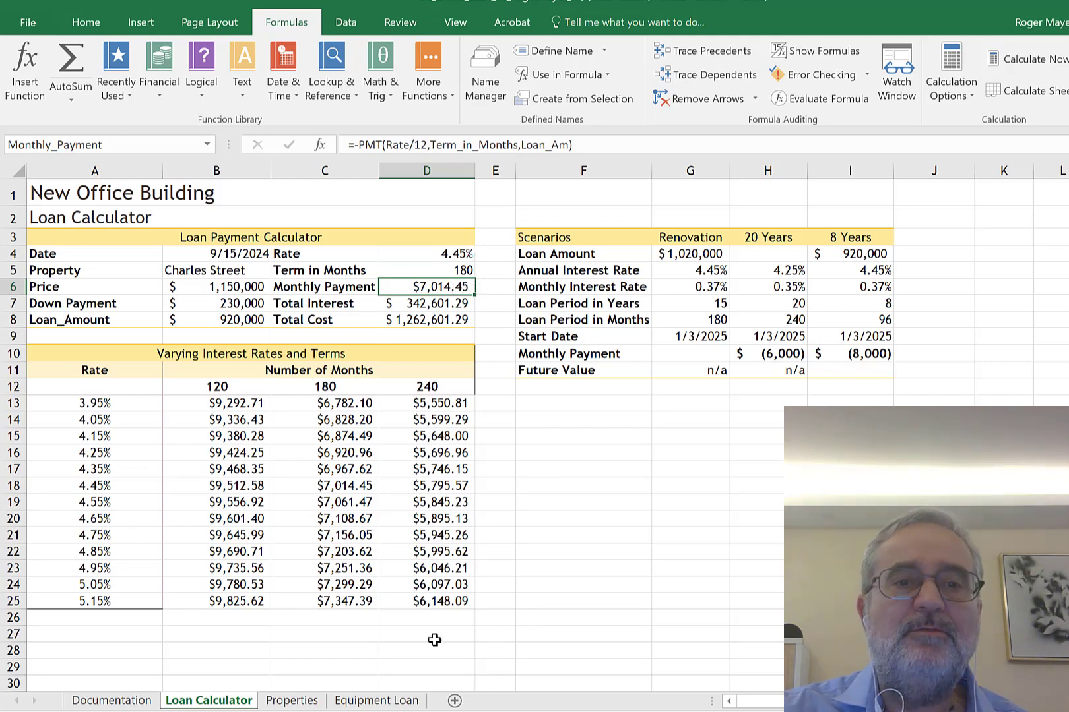
{"action": "left_click", "coordinate": [358, 488]}
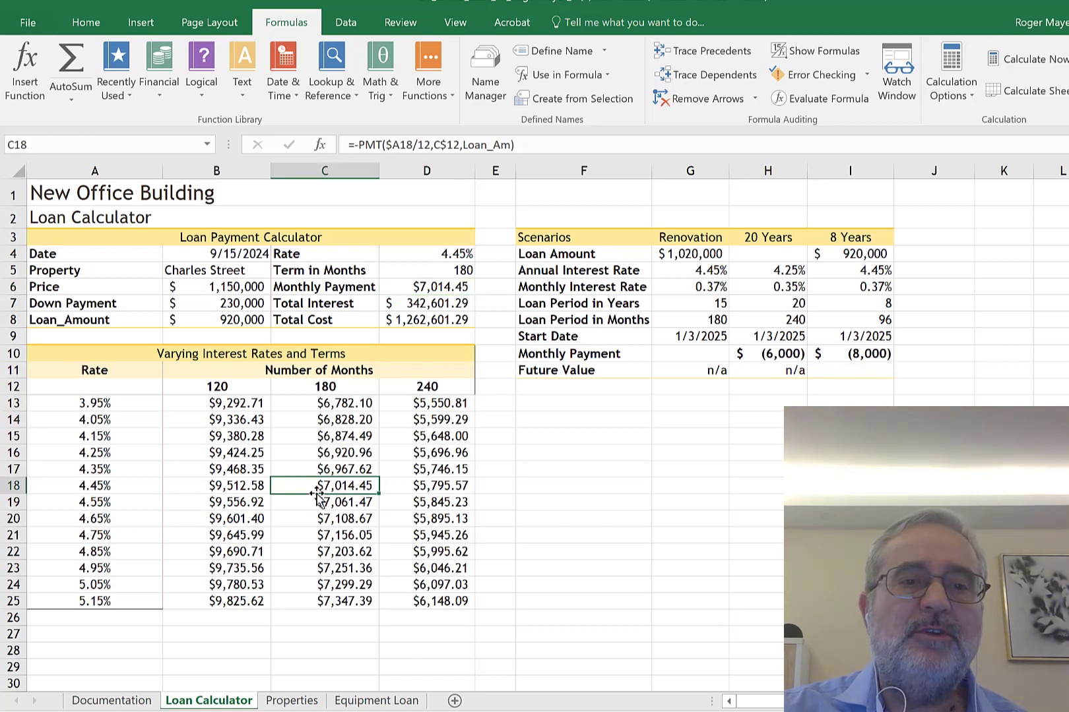
{"action": "left_click", "coordinate": [464, 145]}
{"action": "key", "text": "Return"}
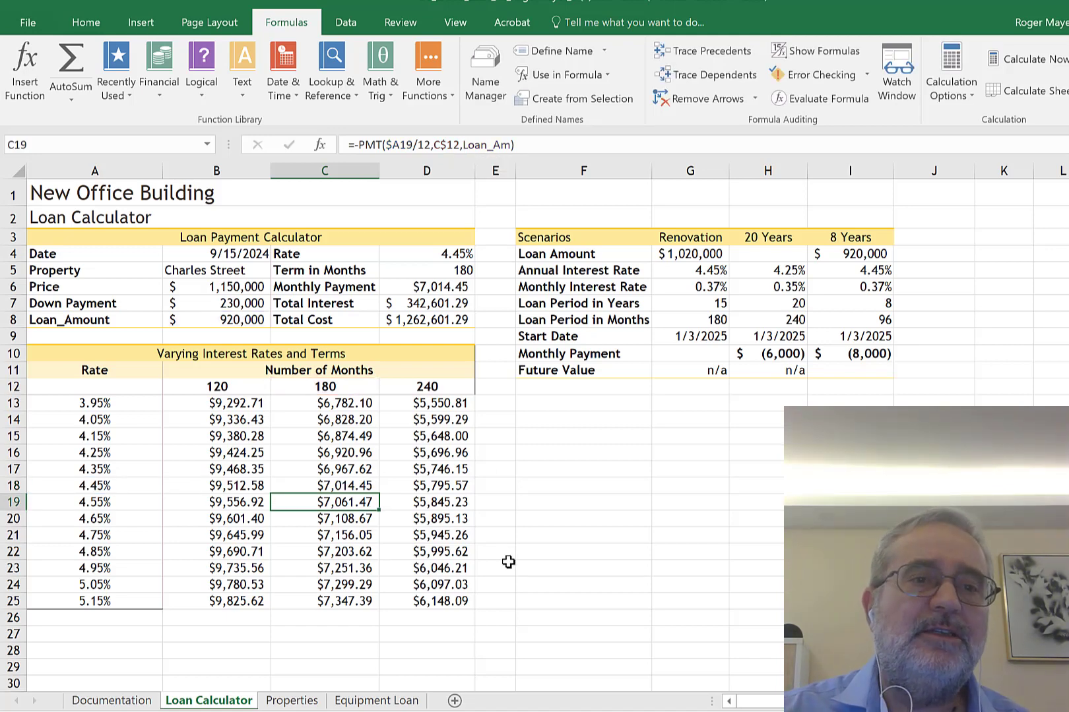
Start a negated PMT function in A12 with Rate/12 as its rate argument
{"action": "left_click", "coordinate": [131, 384]}
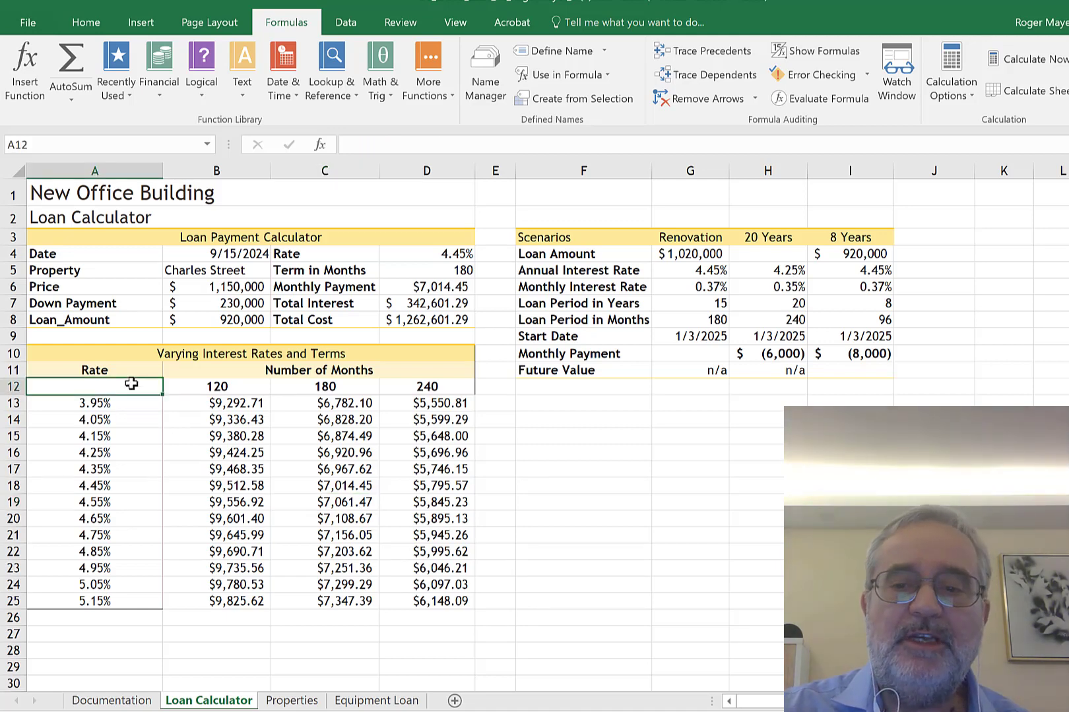
{"action": "type", "text": "-"}
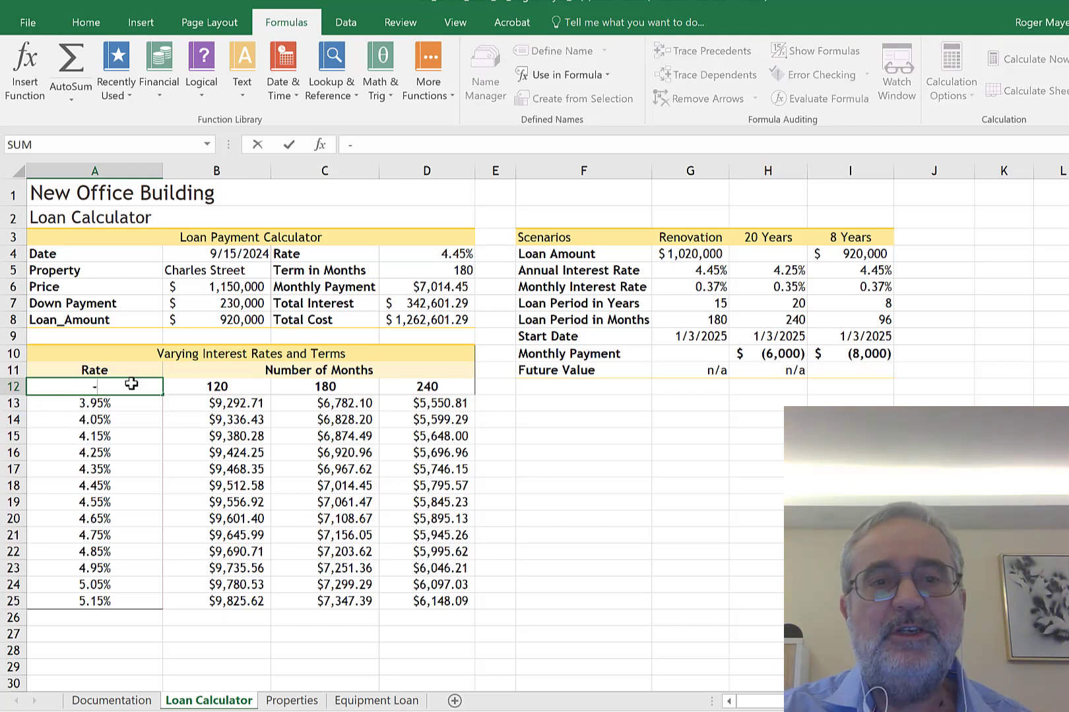
{"action": "type", "text": "pmt("}
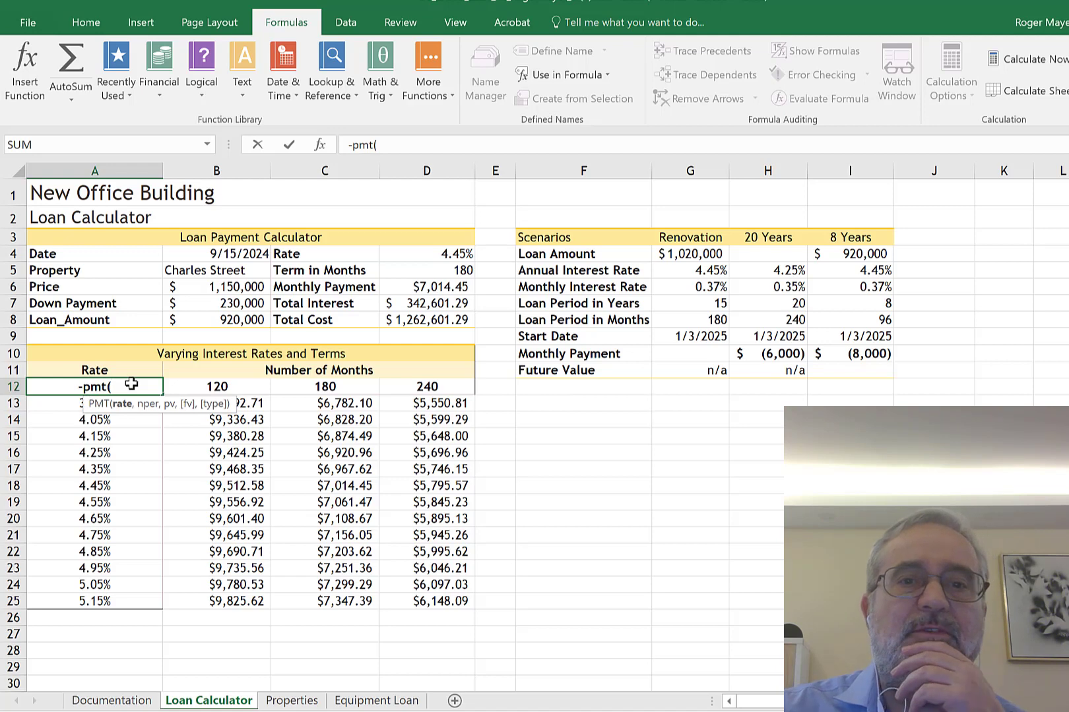
{"action": "left_click", "coordinate": [445, 252]}
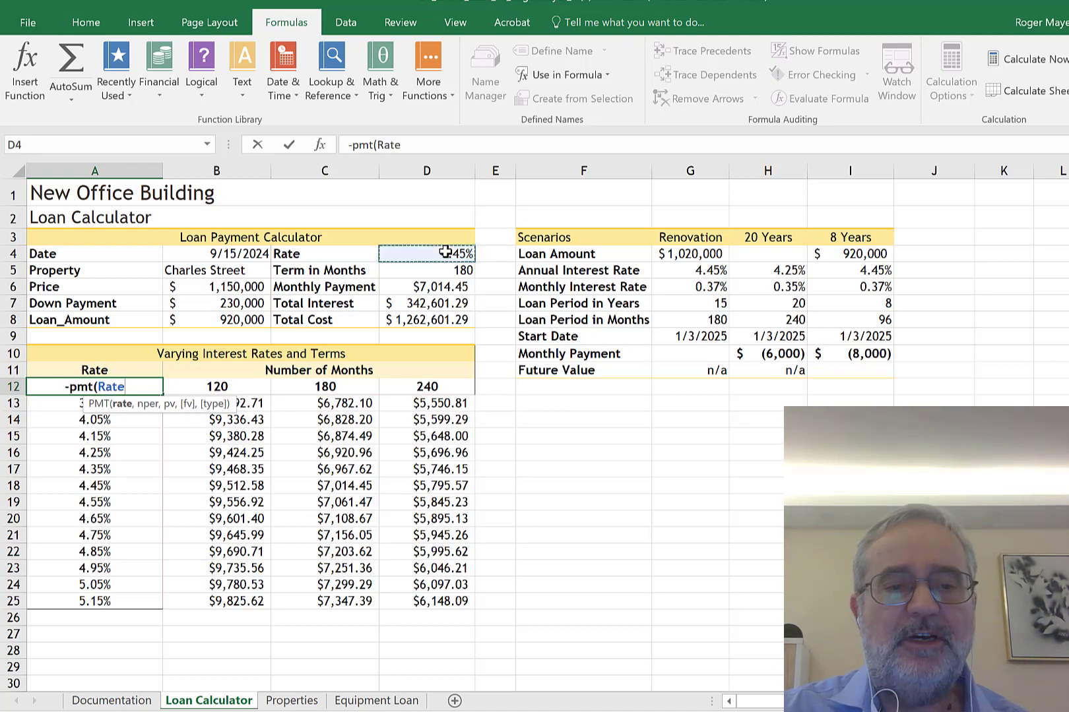
{"action": "type", "text": "/12"}
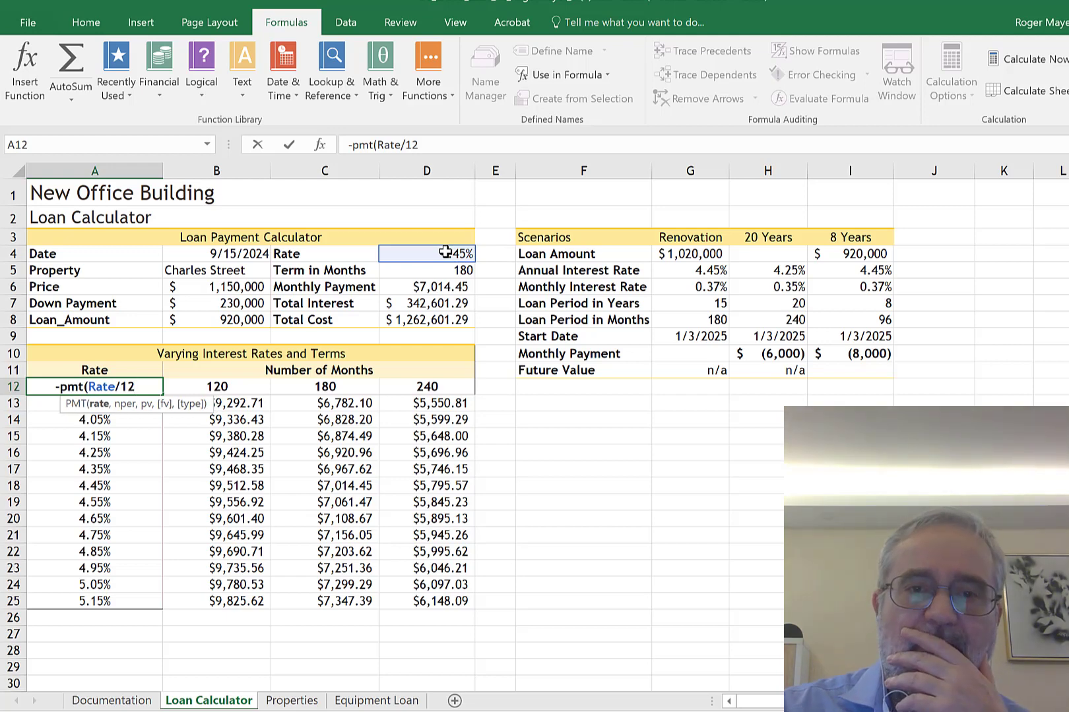
{"action": "type", "text": ","}
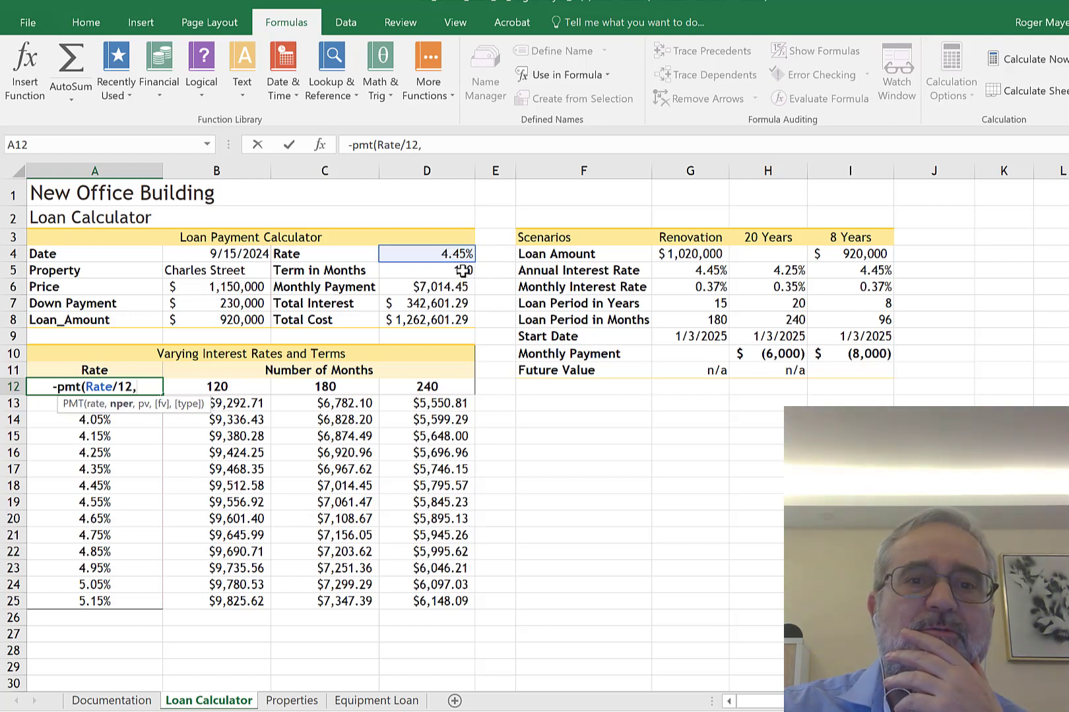
Complete the PMT function in A12 with Term_in_Months as the number of periods and Loan_Am as the present value
{"action": "left_click", "coordinate": [463, 271]}
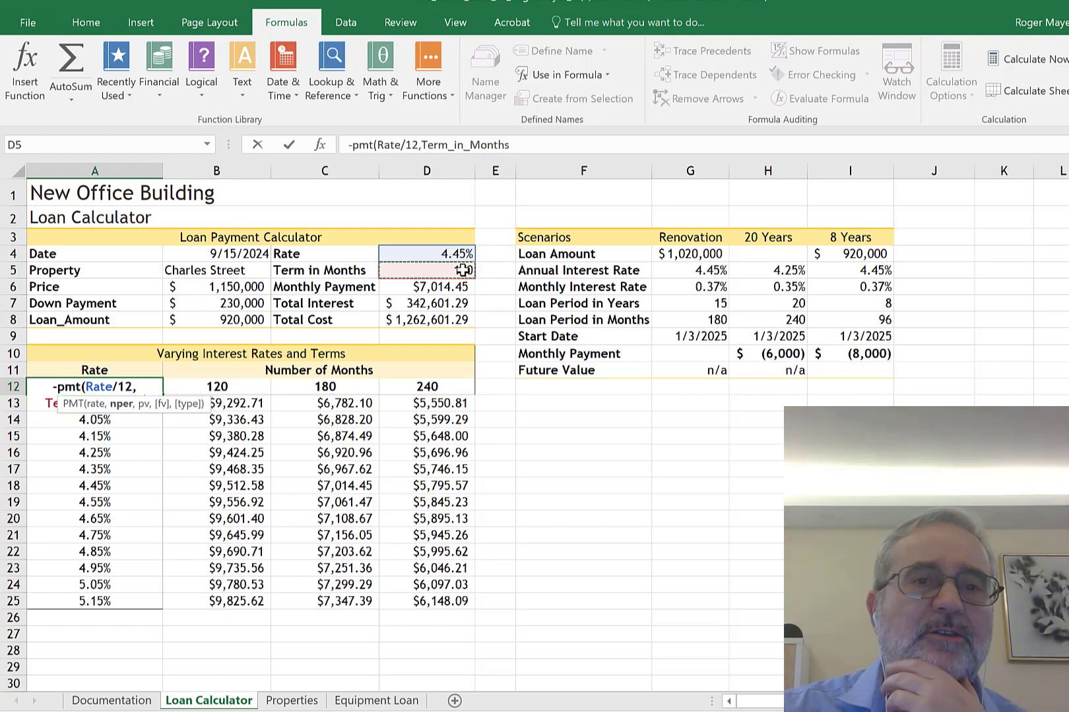
{"action": "type", "text": ","}
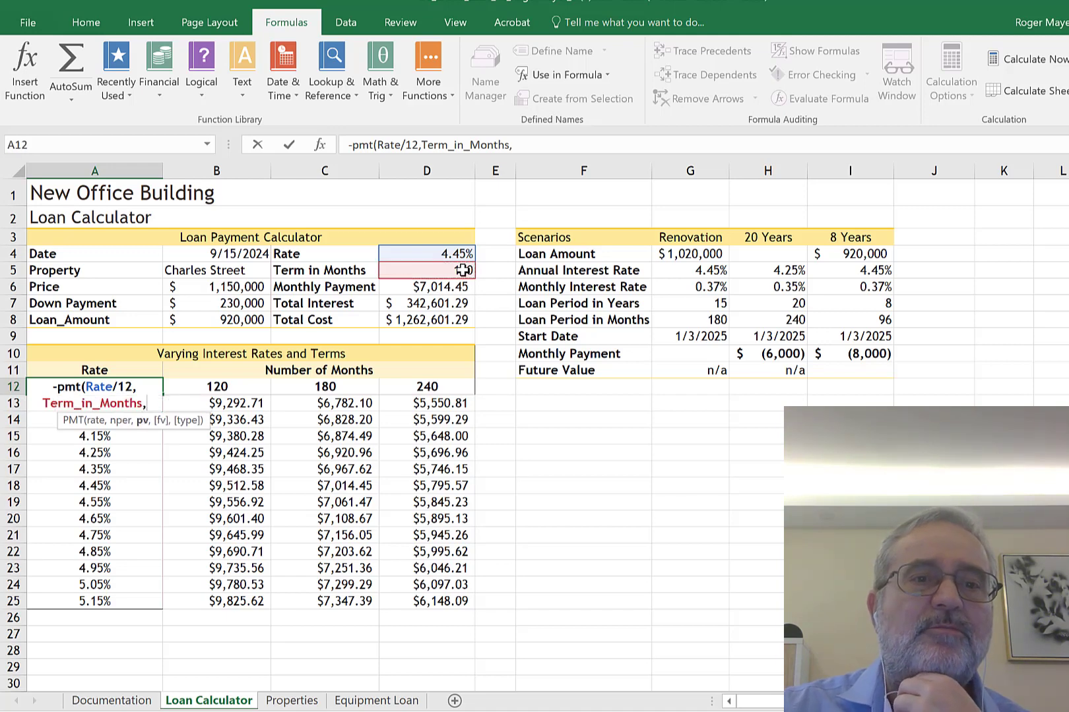
{"action": "left_click", "coordinate": [229, 320]}
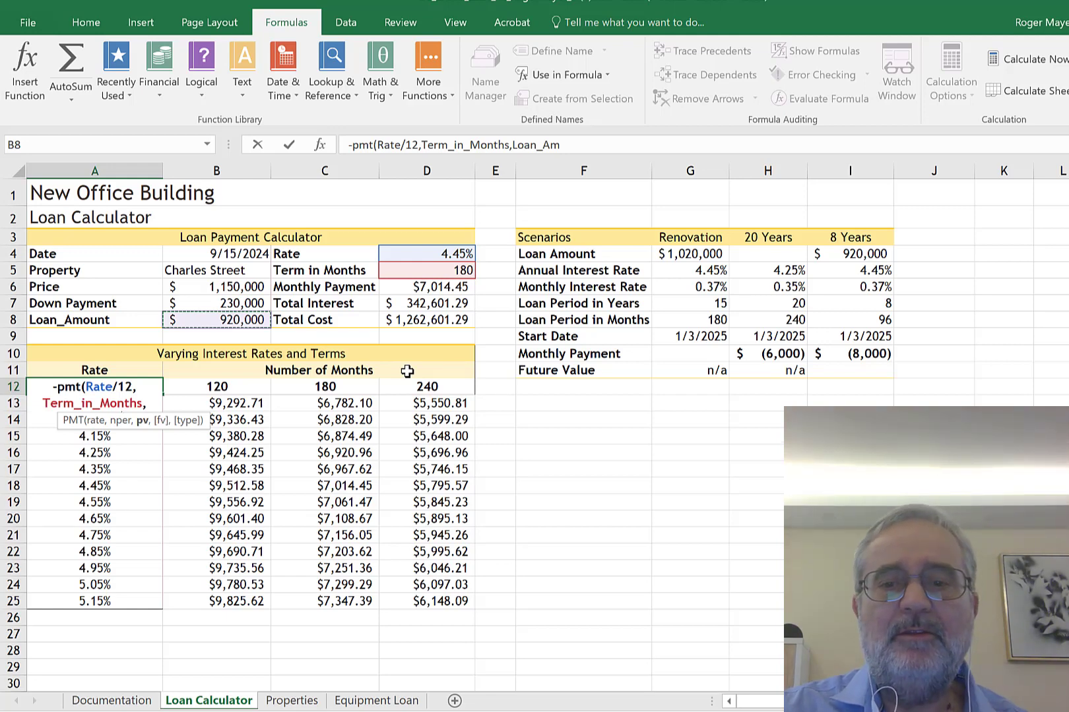
{"action": "type", "text": ")"}
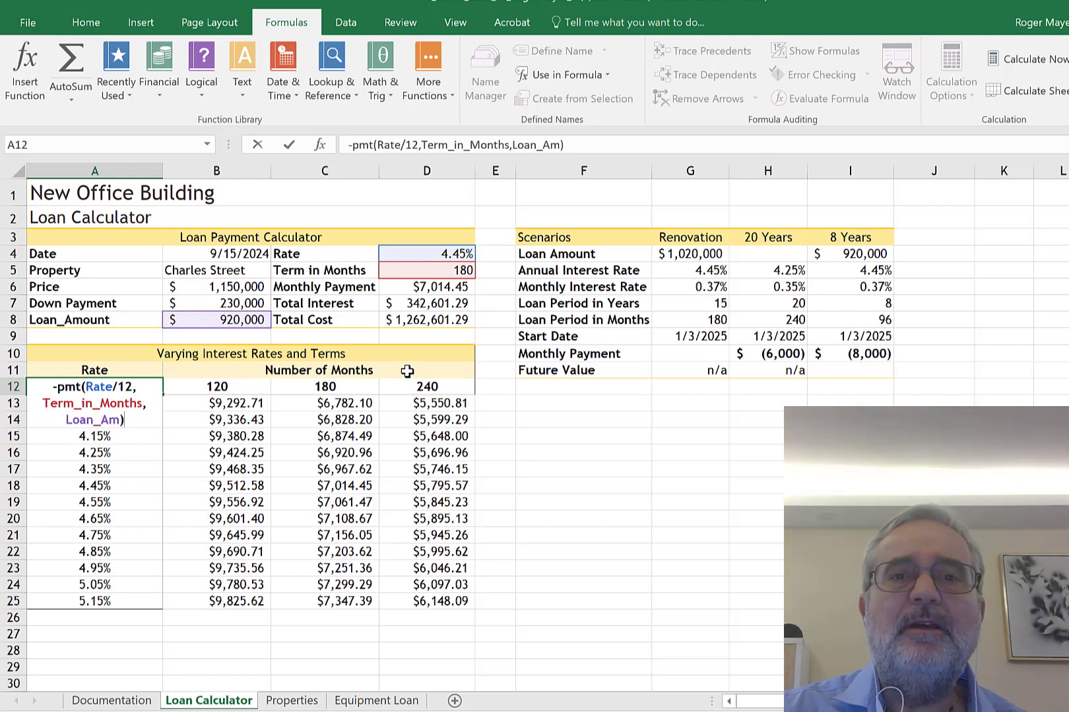
{"action": "key", "text": "Return"}
{"action": "key", "text": "Up"}
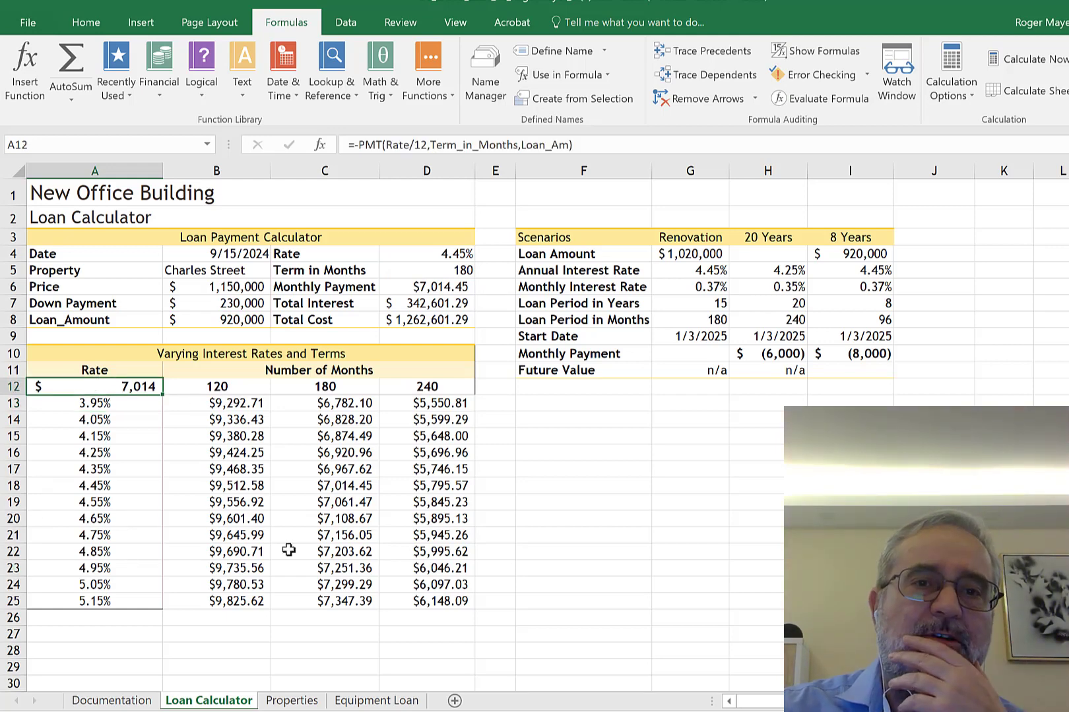
Add an Equal To conditional formatting rule to the rates in A13:A25 that highlights cells equal to =$D$4
{"action": "left_click", "coordinate": [95, 20]}
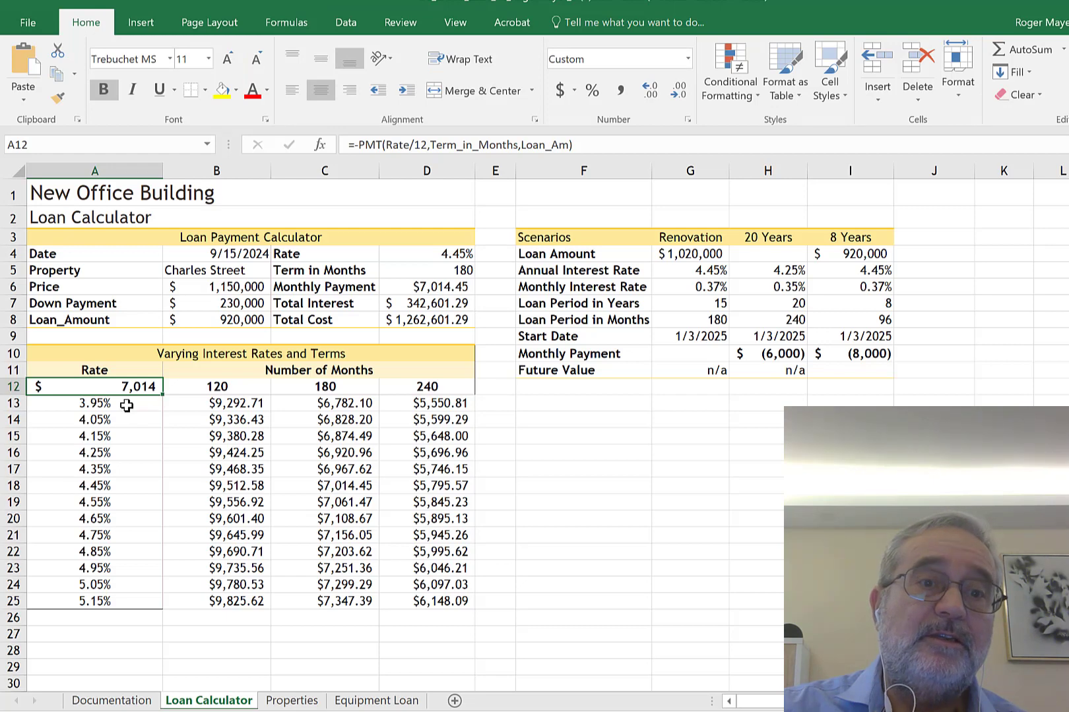
{"action": "left_click_drag", "start_coordinate": [126, 406], "coordinate": [135, 607]}
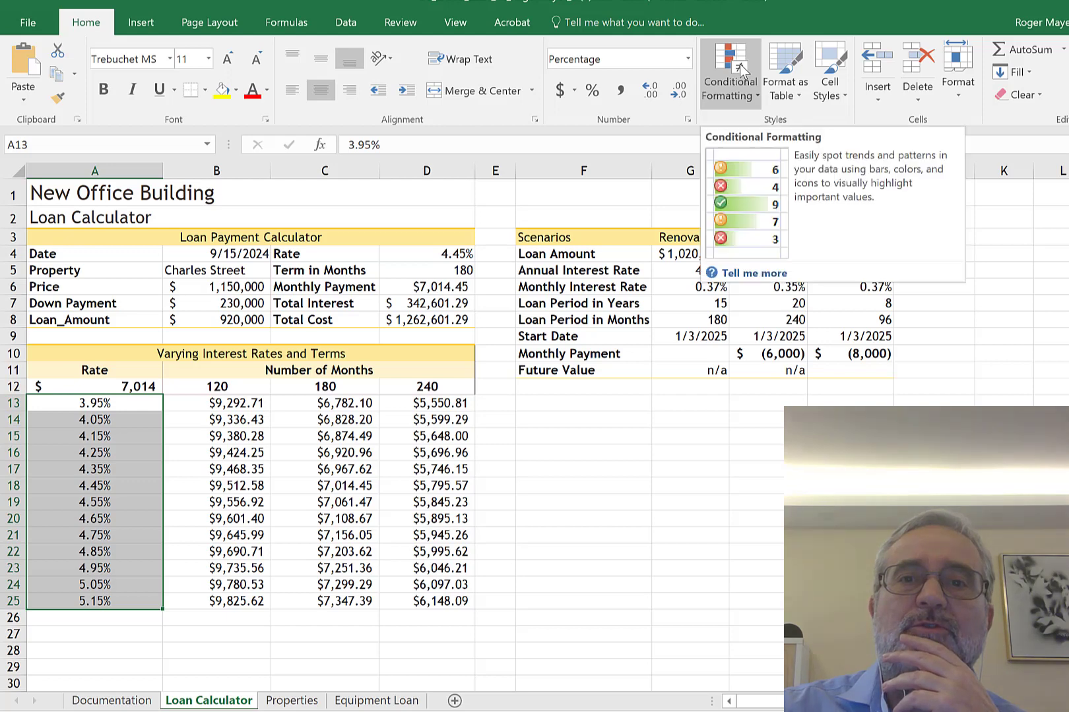
{"action": "left_click", "coordinate": [740, 64]}
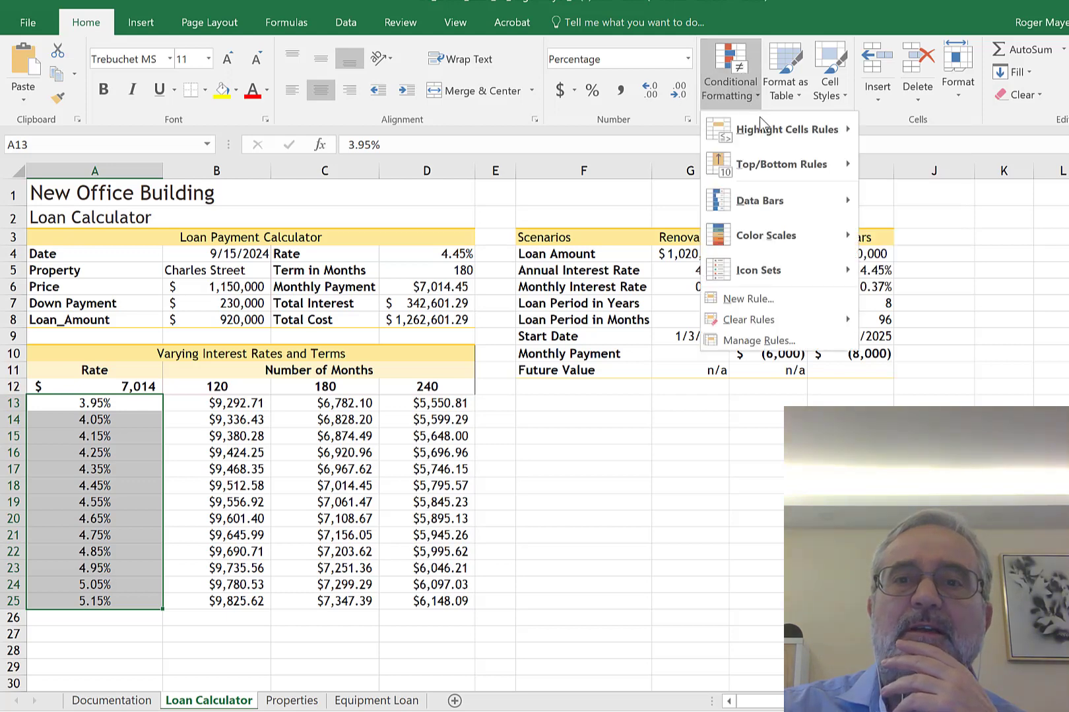
{"action": "mouse_move", "coordinate": [766, 131]}
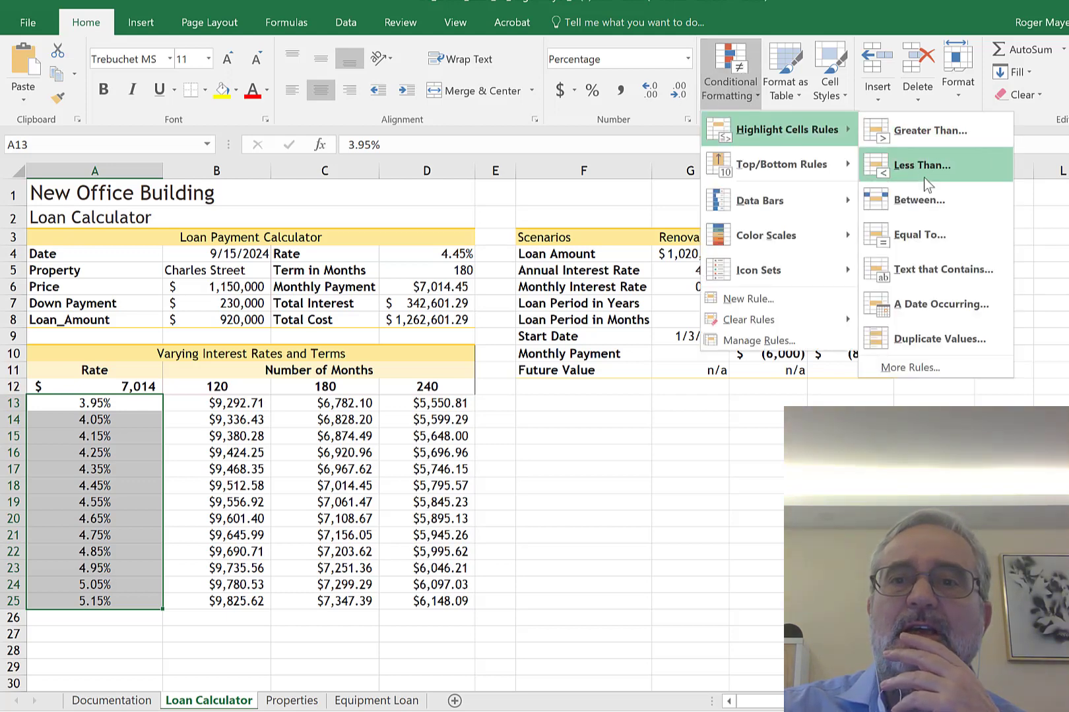
{"action": "left_click", "coordinate": [942, 234]}
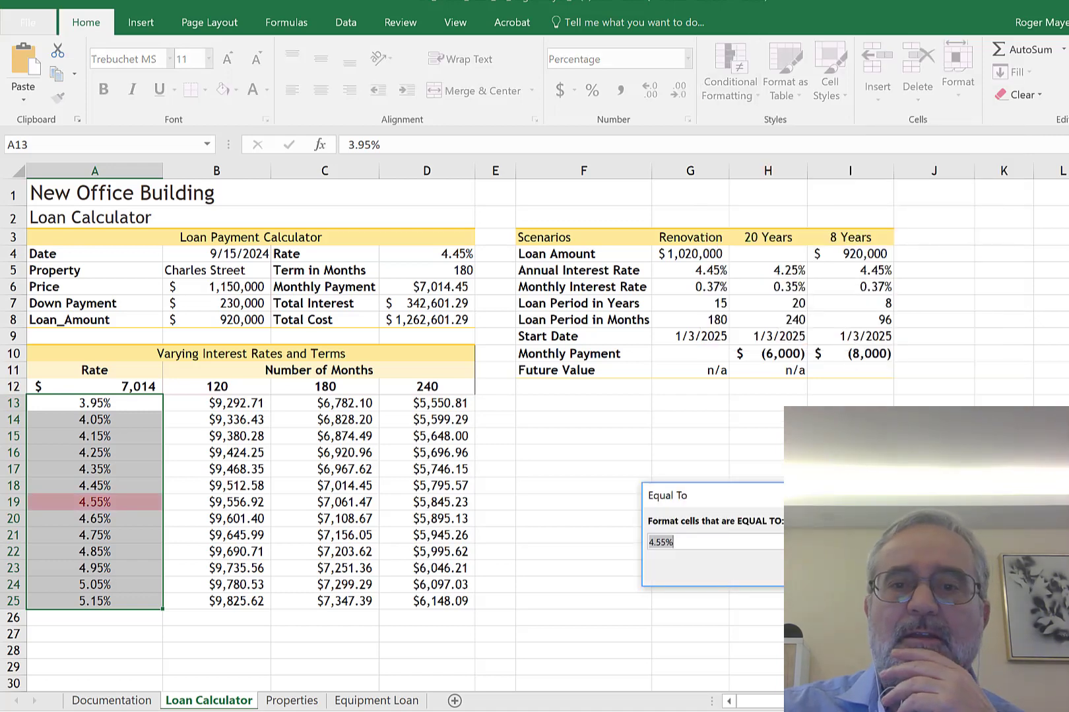
{"action": "left_click", "coordinate": [796, 542]}
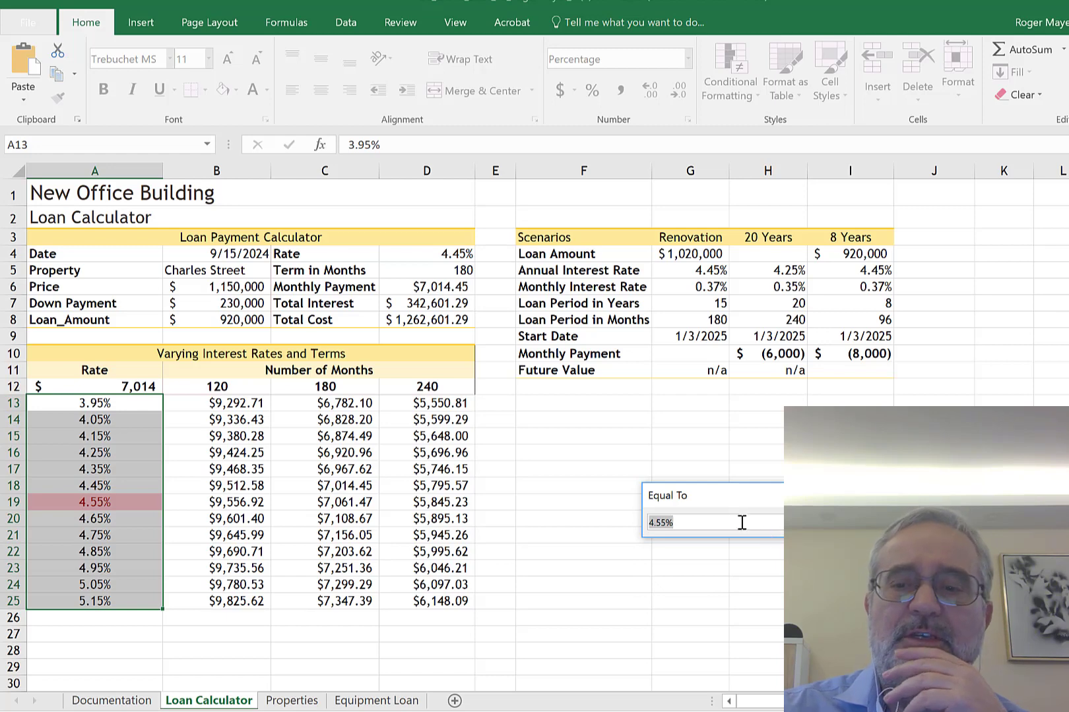
{"action": "key", "text": "BackSpace"}
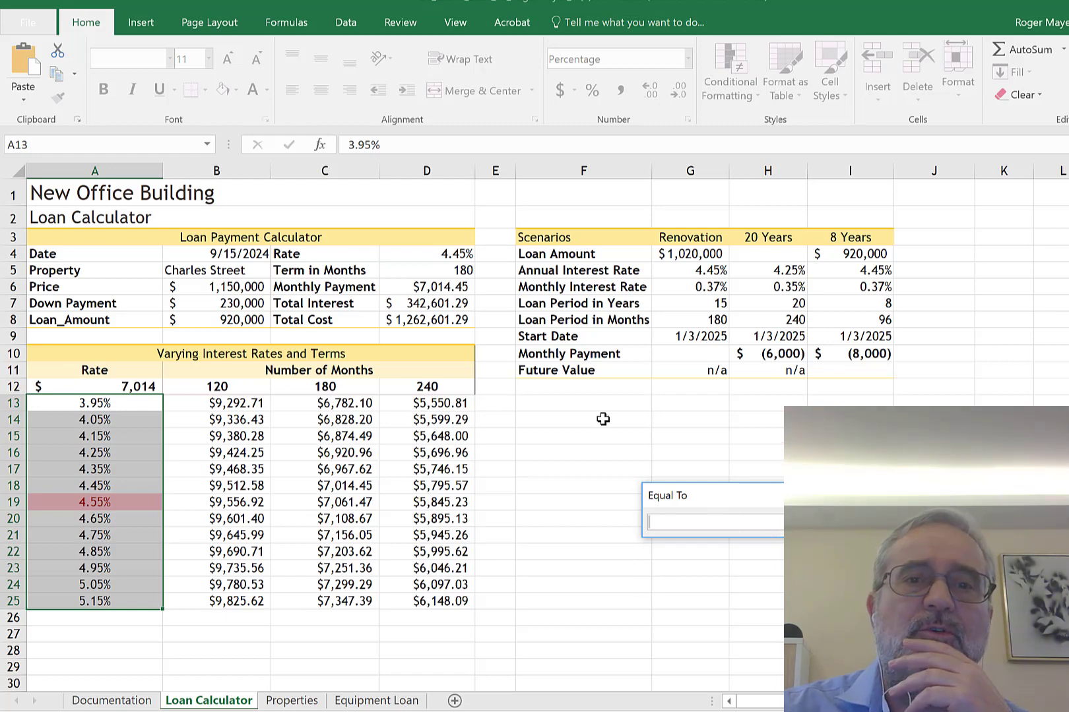
{"action": "left_click", "coordinate": [449, 255]}
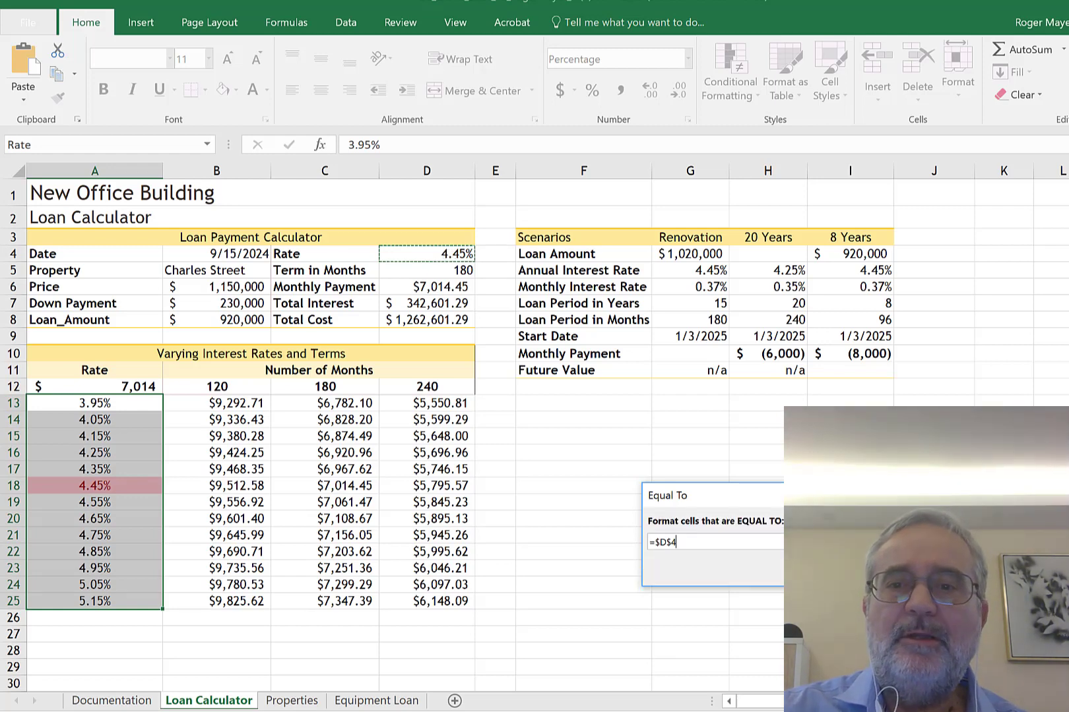
{"action": "key", "text": "Return"}
{"action": "left_click", "coordinate": [747, 534]}
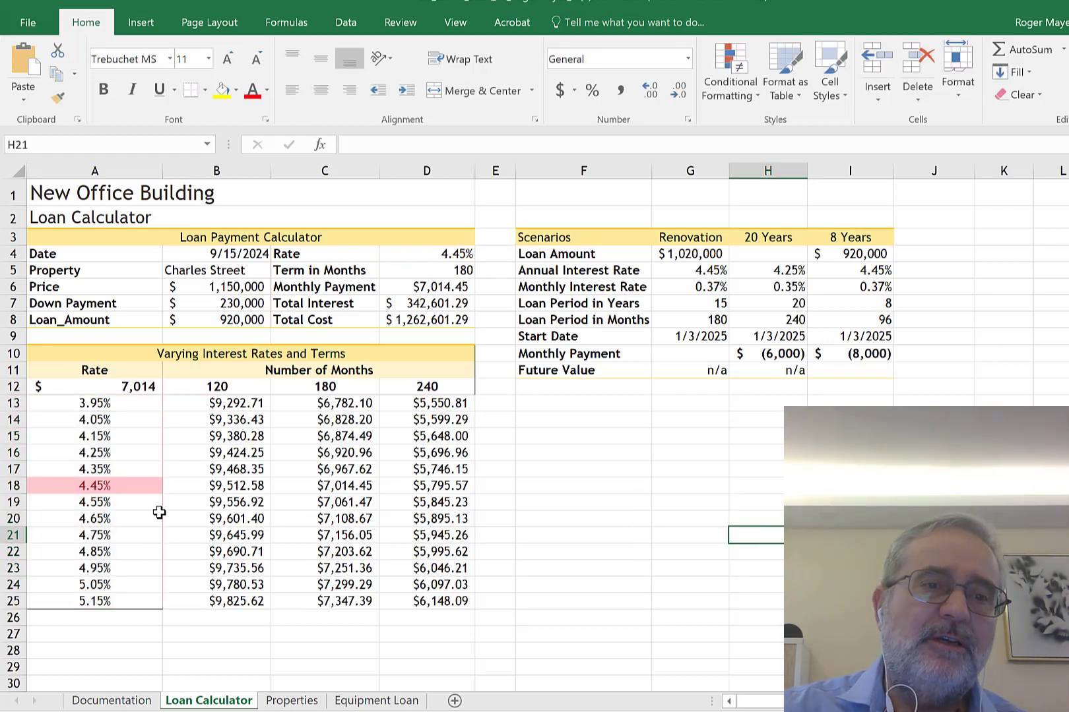
Test the rate highlighting by setting the Rate in D4 to 5.05%, and undo that change
{"action": "left_click", "coordinate": [142, 486]}
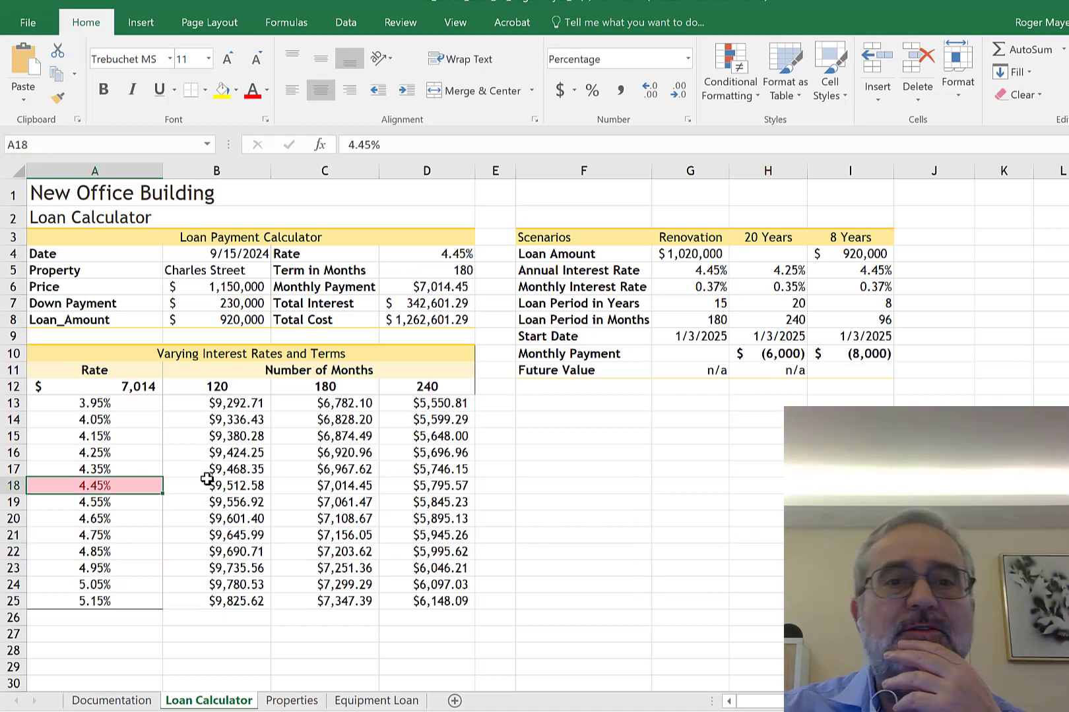
{"action": "left_click", "coordinate": [428, 255]}
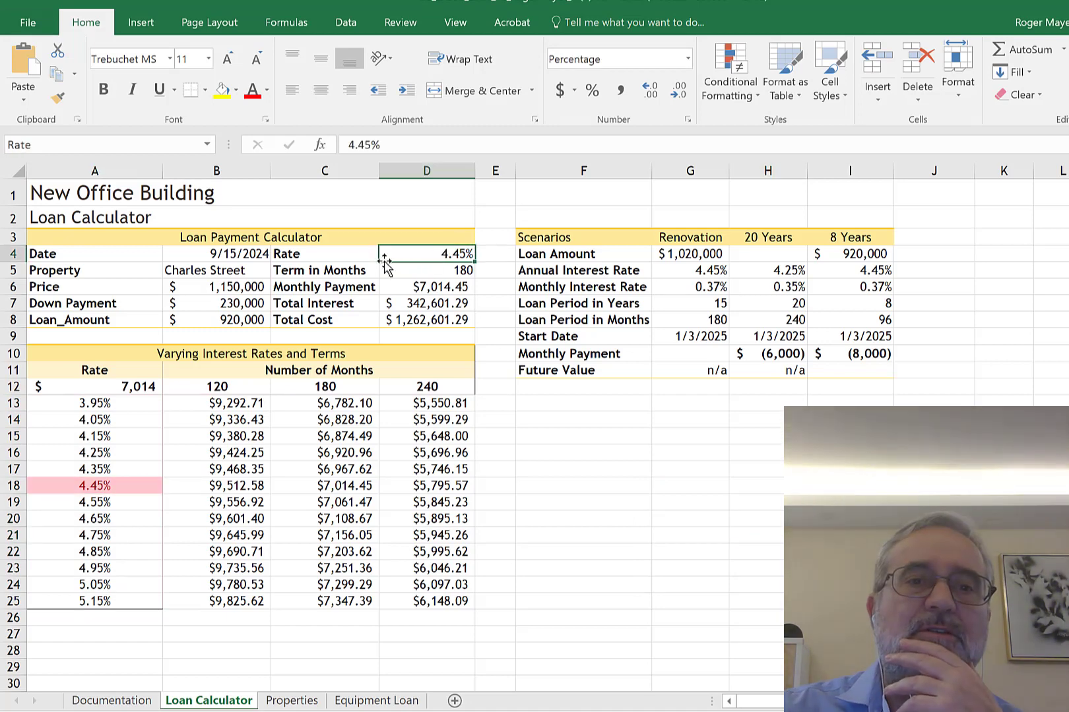
{"action": "left_click", "coordinate": [252, 287]}
{"action": "left_click", "coordinate": [457, 255]}
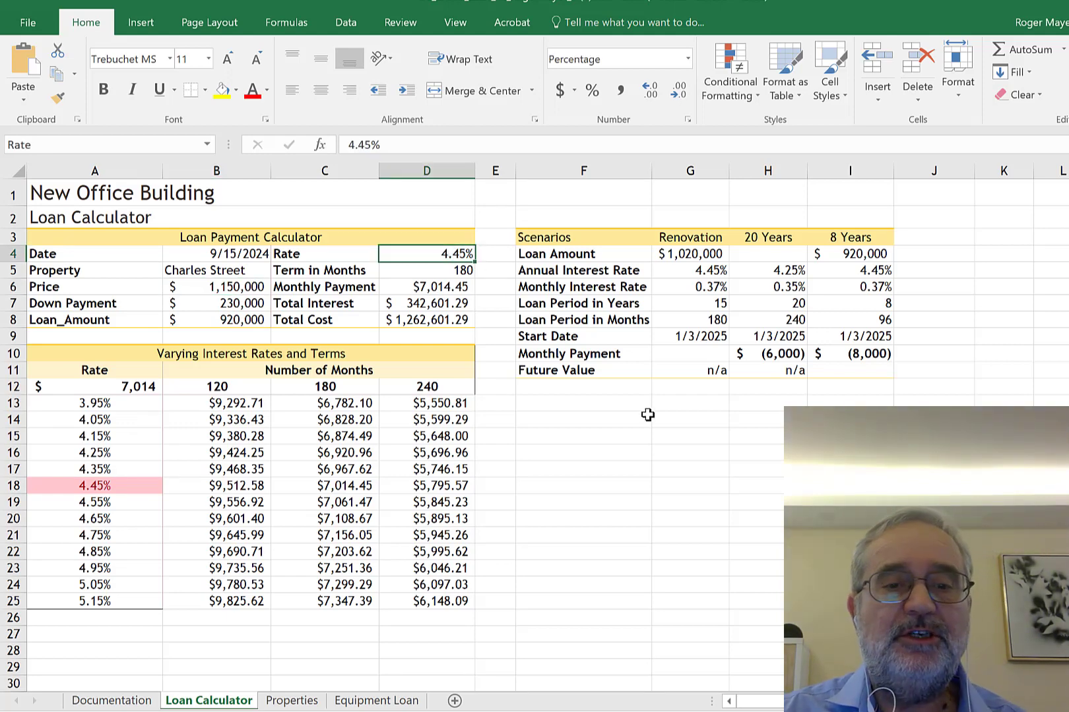
{"action": "type", "text": "5.0"}
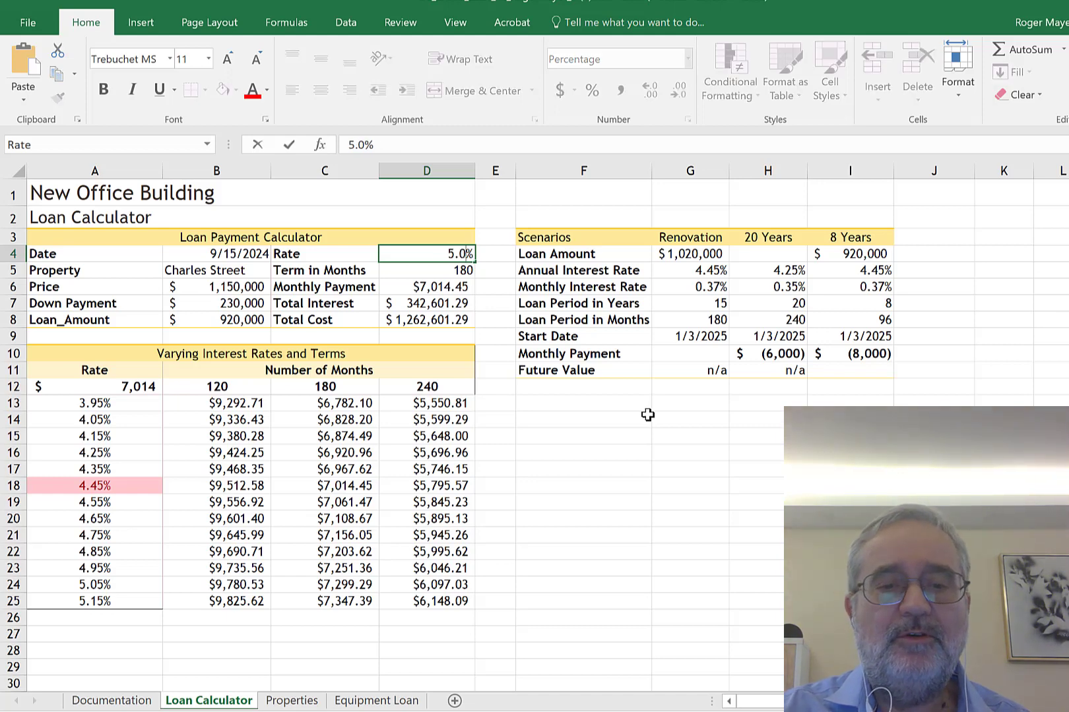
{"action": "type", "text": "5"}
{"action": "key", "text": "Return"}
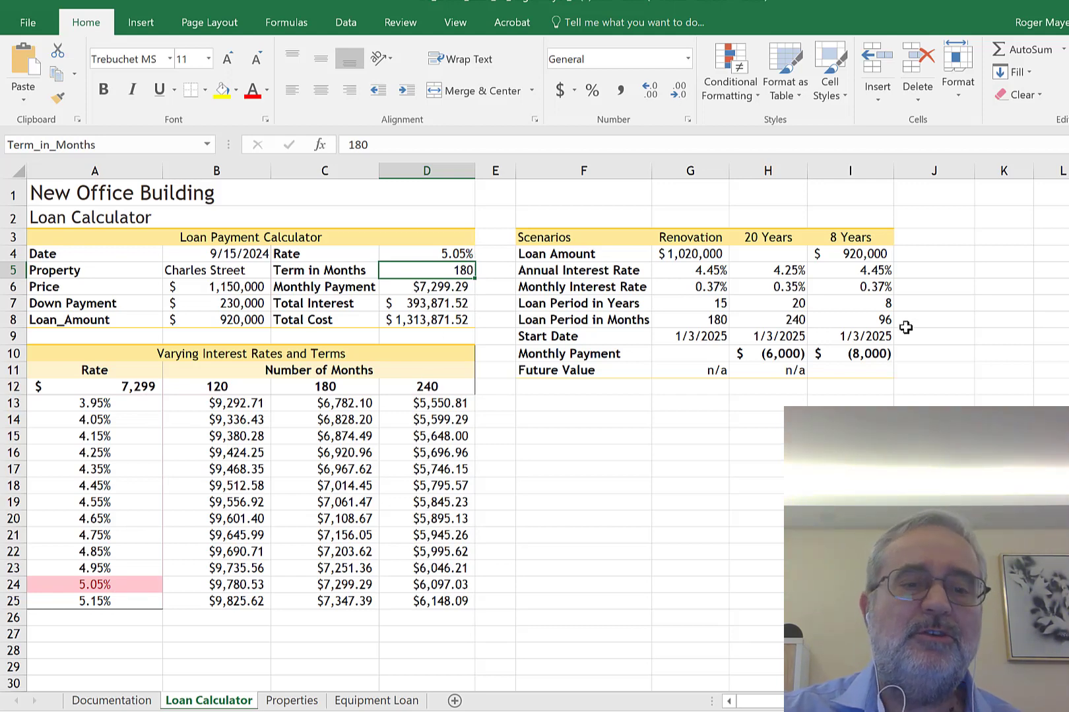
{"action": "key", "text": "ctrl+z"}
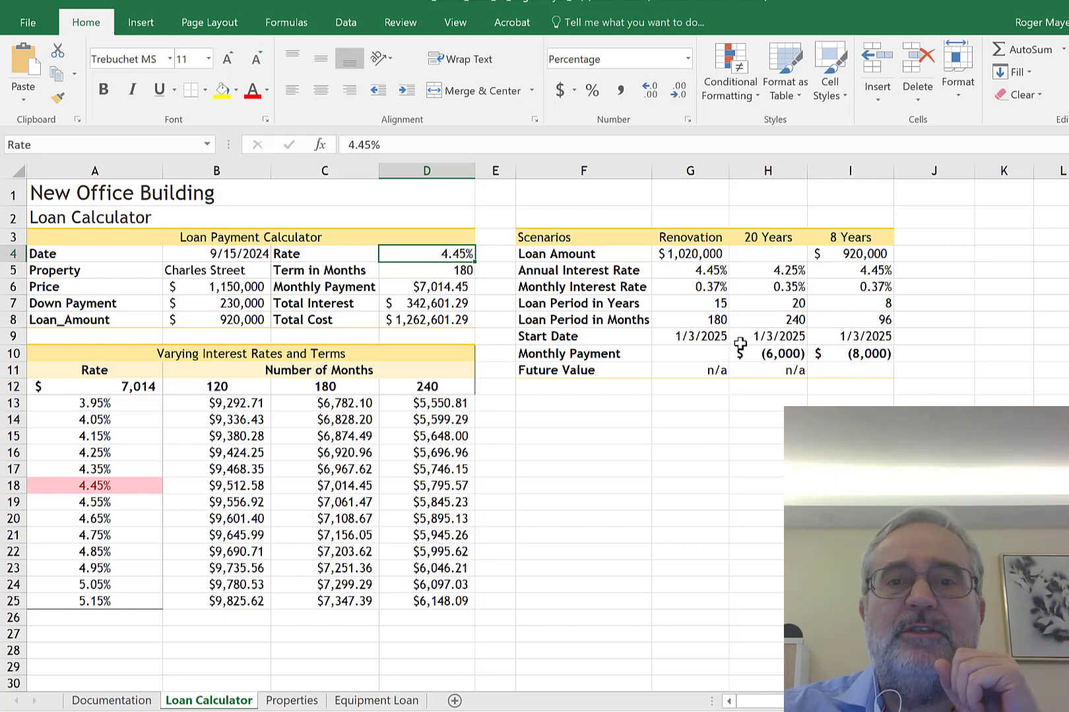
Calculate the Renovation scenario's Monthly Payment in G10 with the negated function -PMT(G6,G8,G4)
{"action": "left_click", "coordinate": [710, 351]}
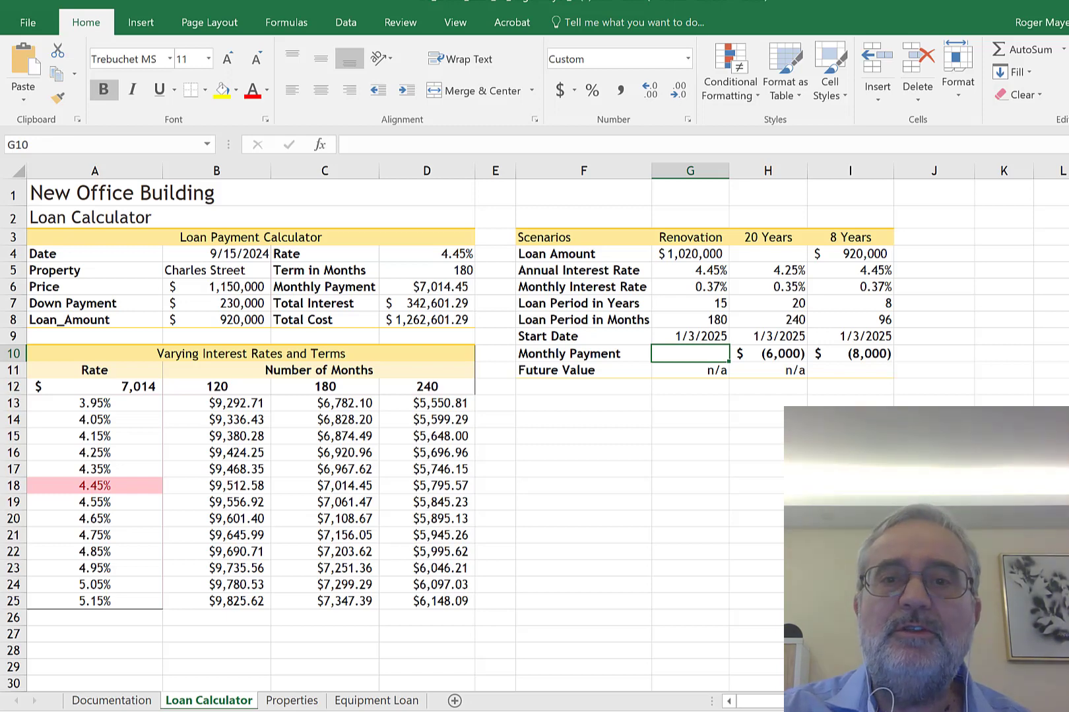
{"action": "type", "text": "-"}
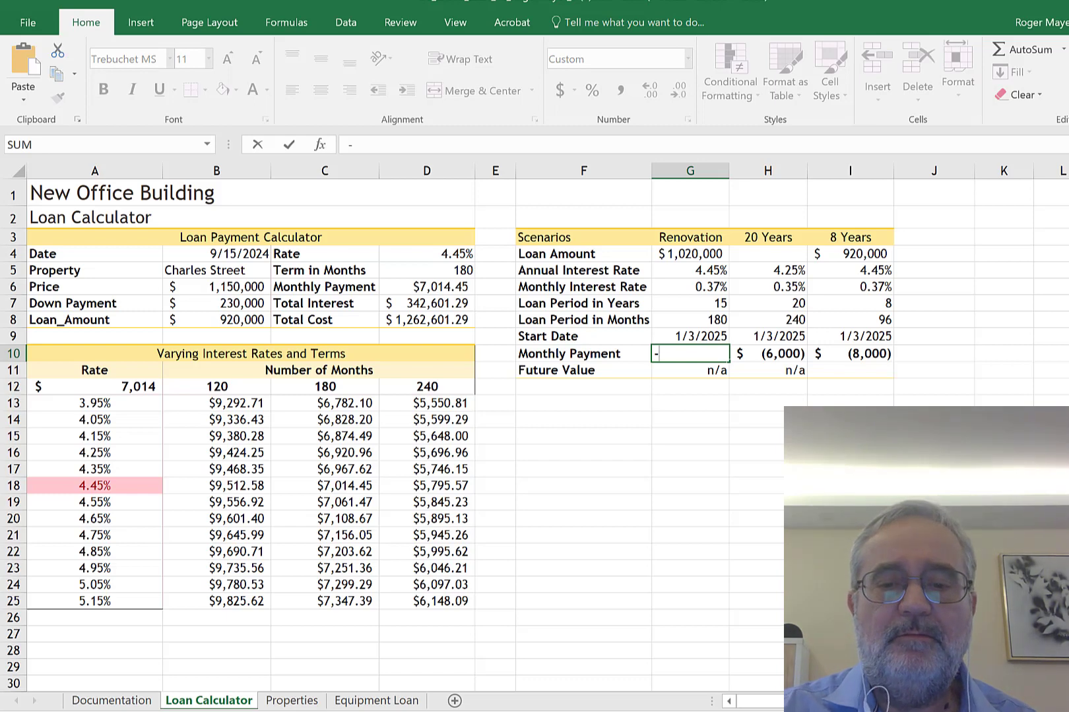
{"action": "type", "text": "pmt"}
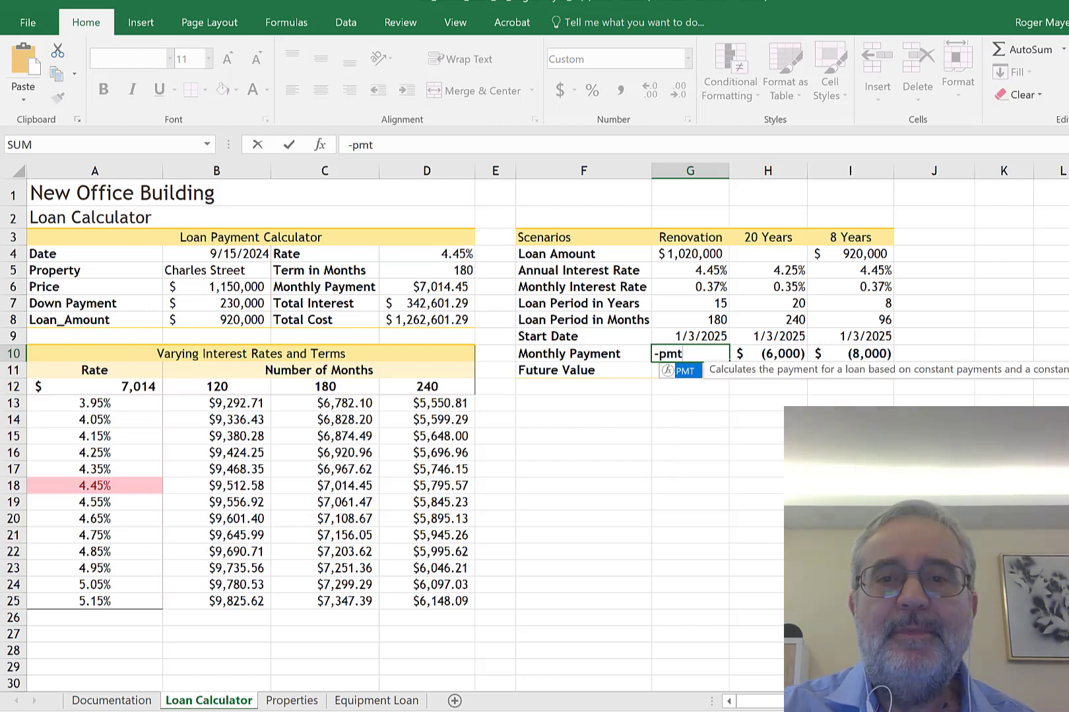
{"action": "type", "text": "("}
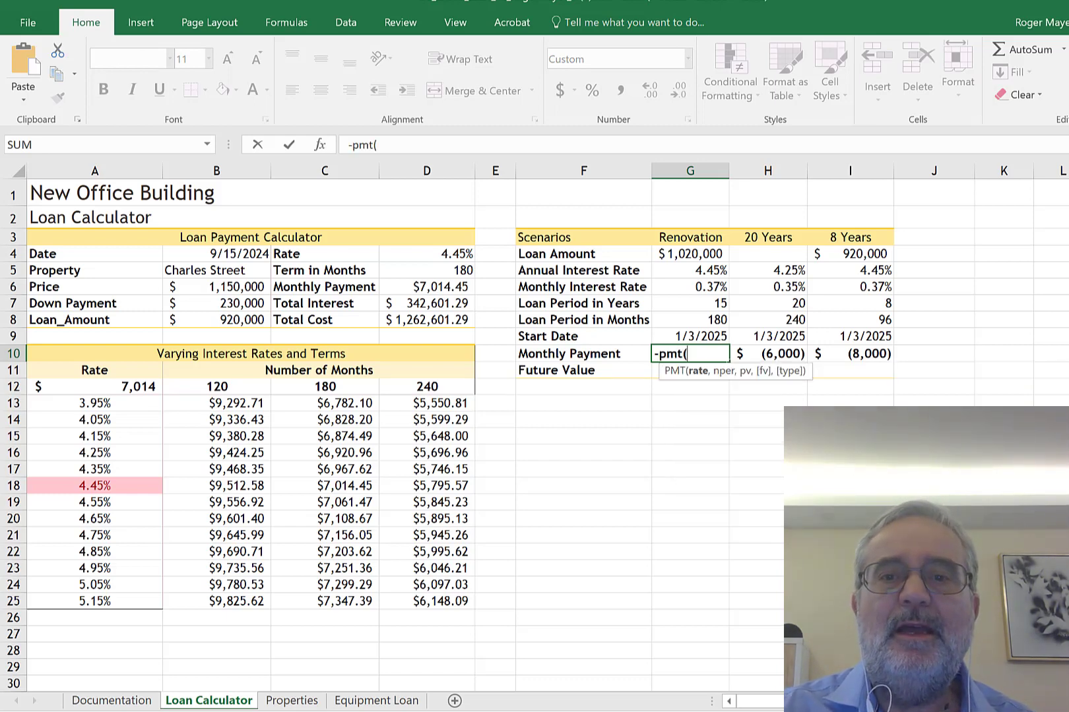
{"action": "left_click", "coordinate": [705, 286]}
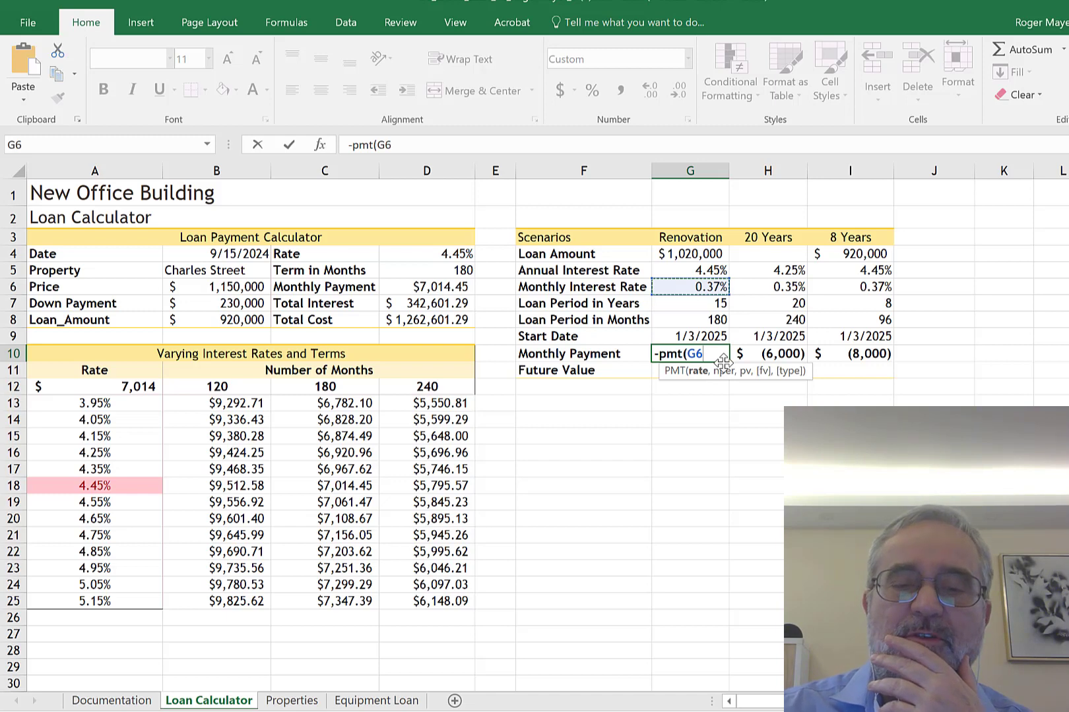
{"action": "type", "text": ","}
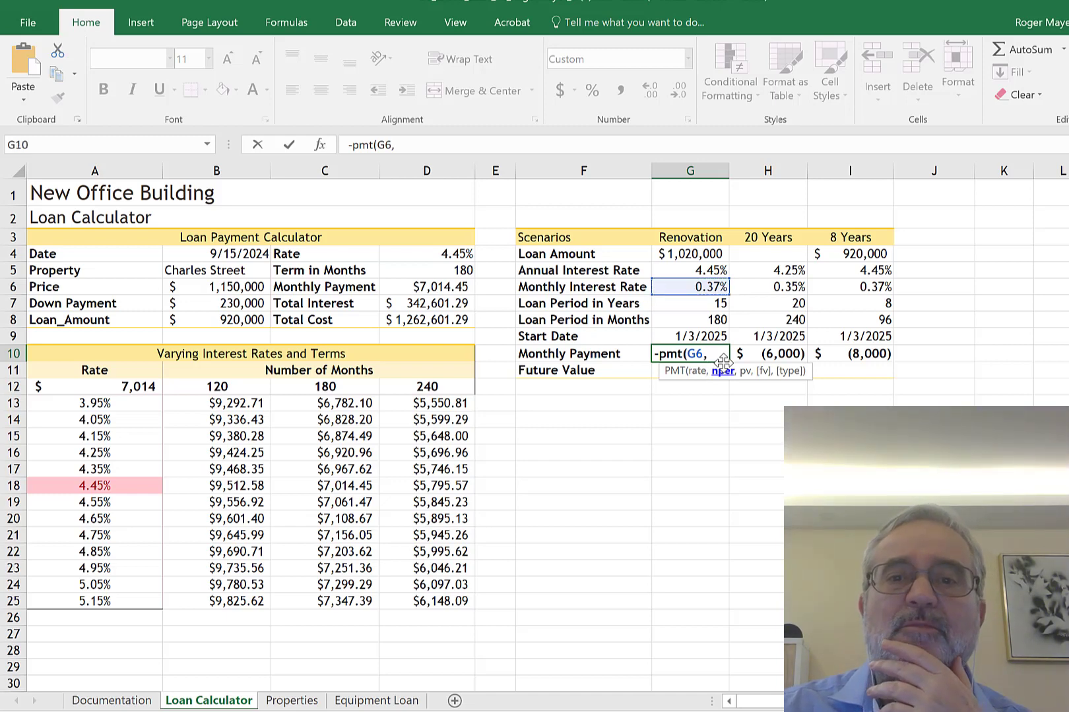
{"action": "left_click", "coordinate": [701, 319]}
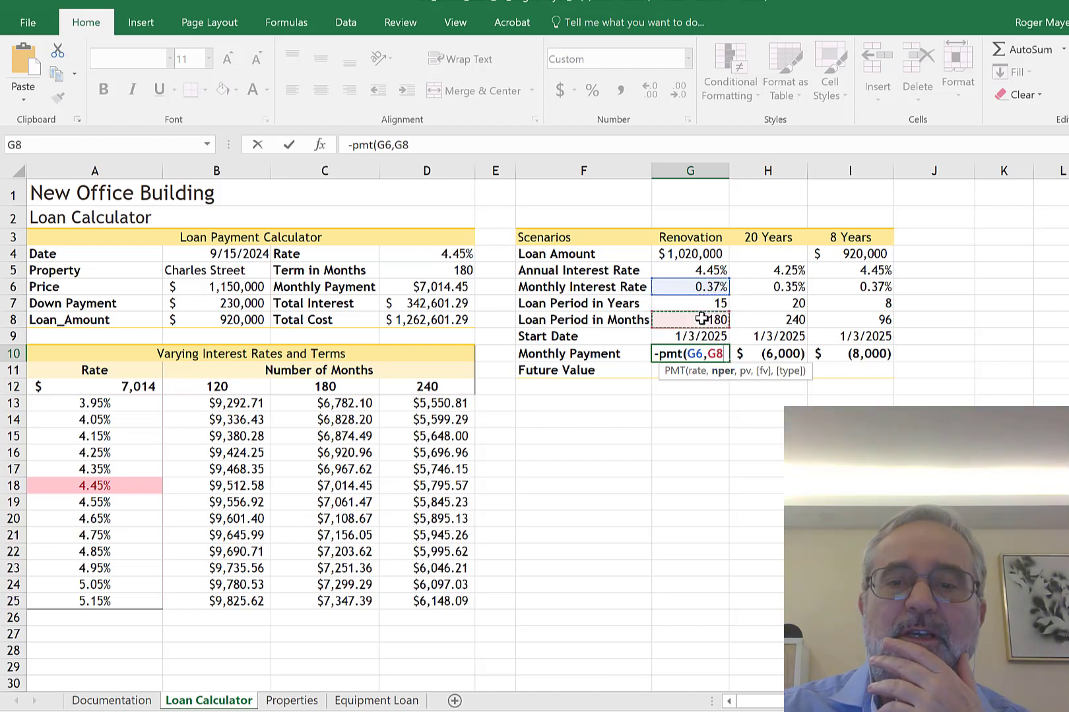
{"action": "type", "text": ","}
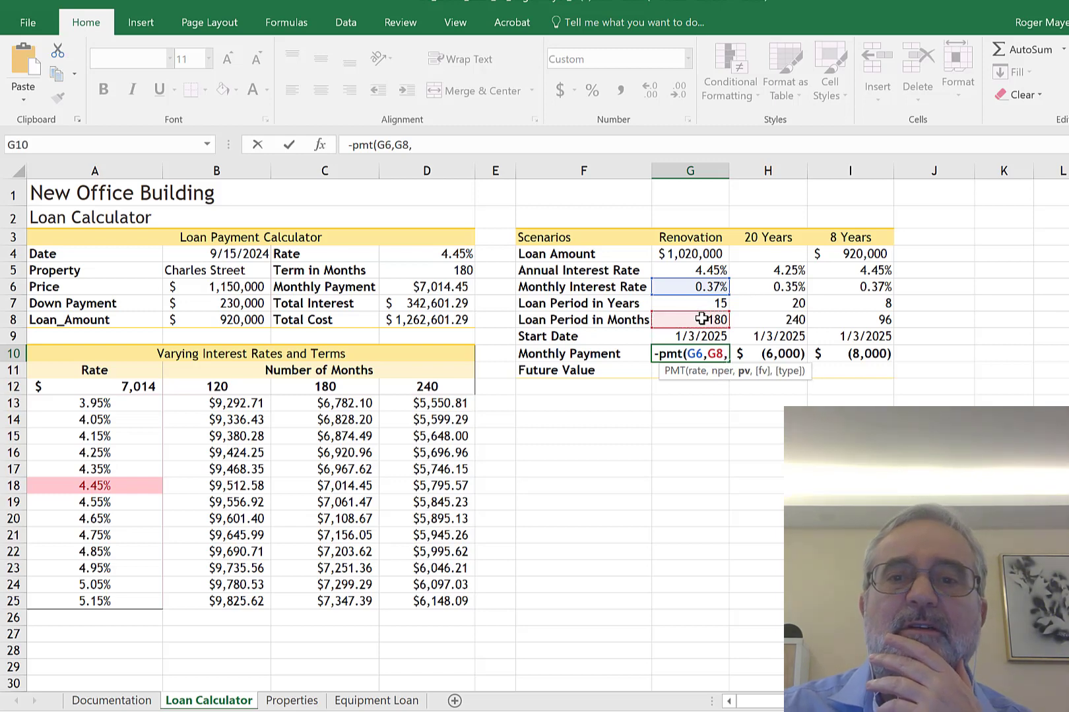
{"action": "left_click", "coordinate": [701, 254]}
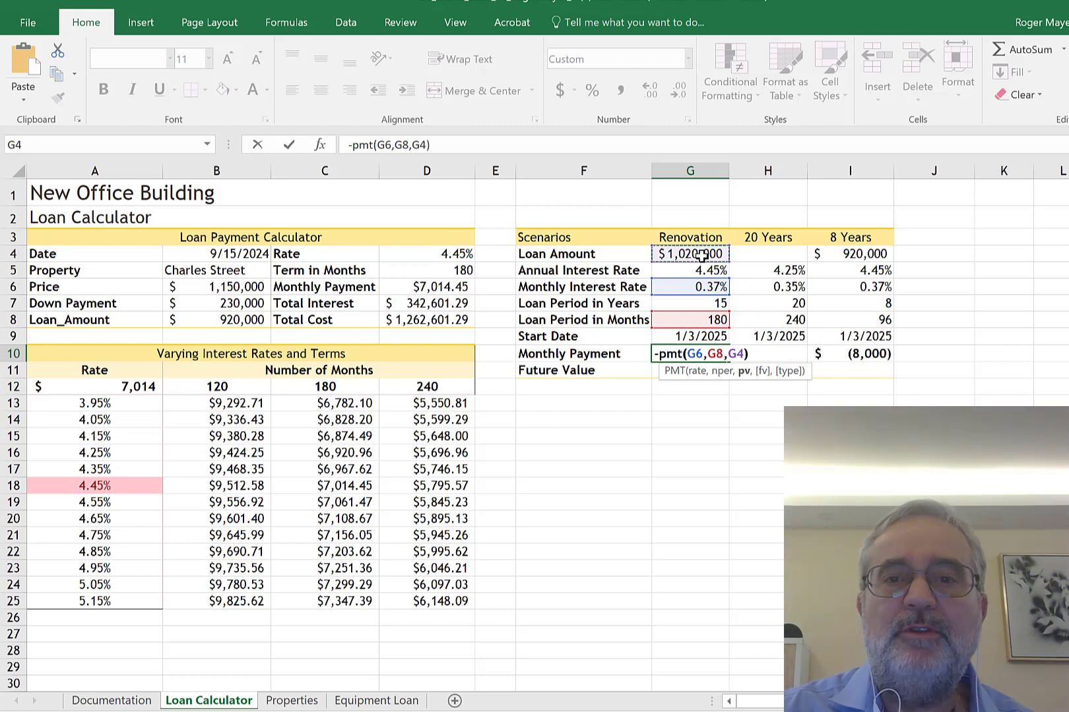
{"action": "key", "text": "Return"}
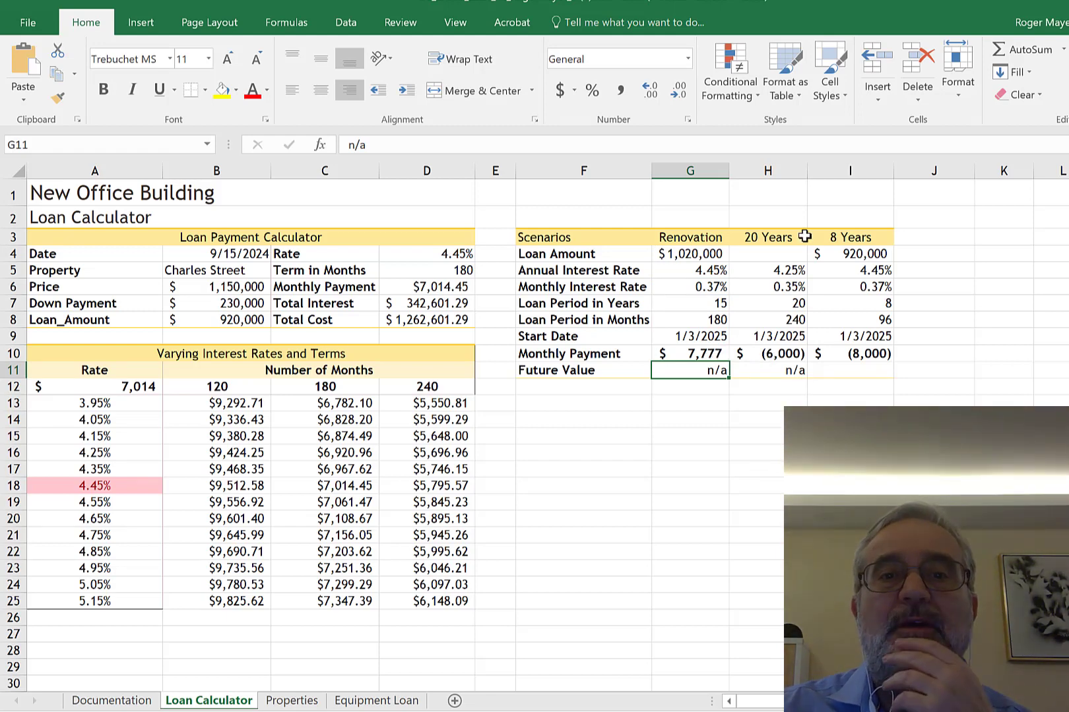
Calculate the 20 Years scenario's Loan Amount in H4 with =PV(H6,H8,H10)
{"action": "left_click", "coordinate": [765, 253]}
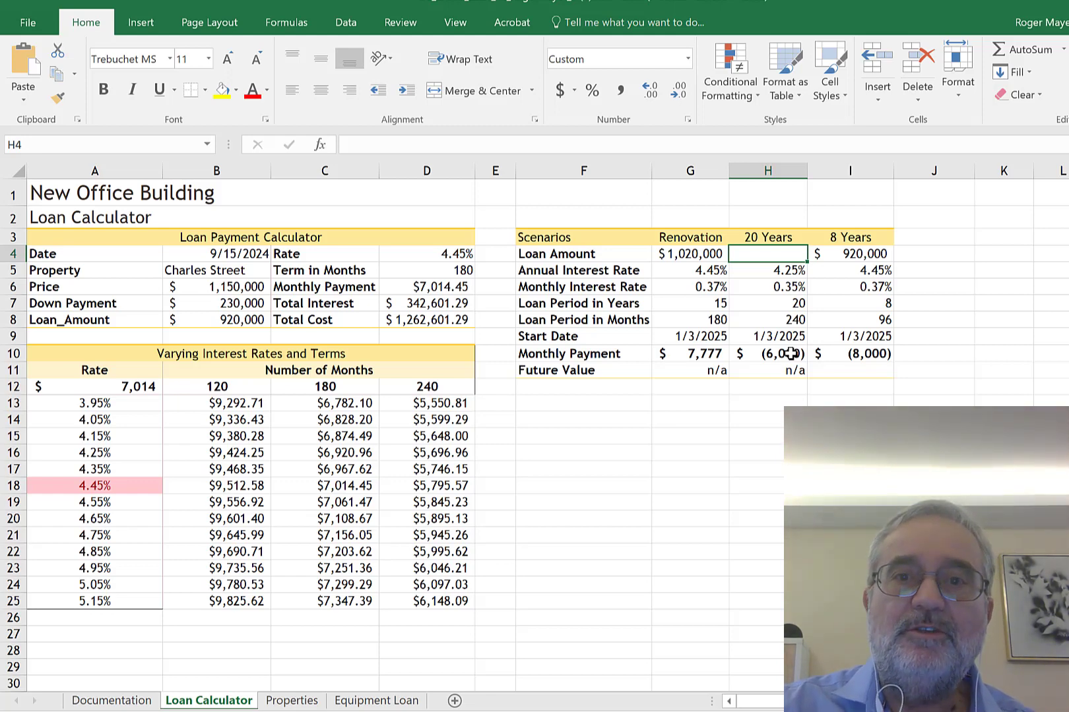
{"action": "type", "text": "="}
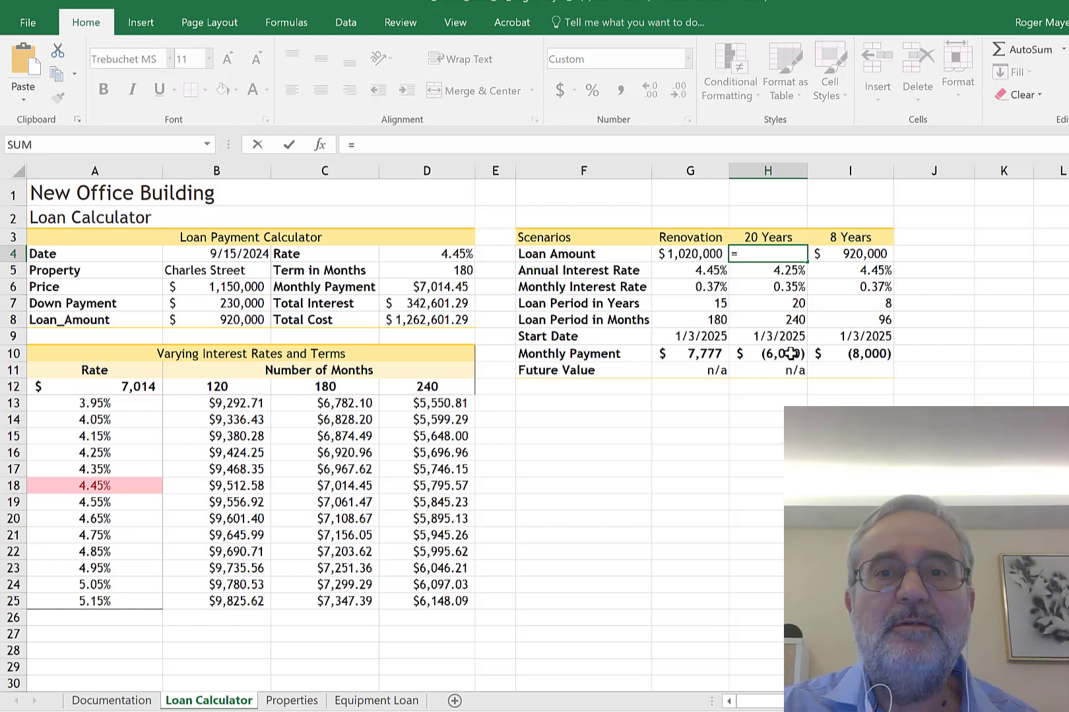
{"action": "type", "text": "p"}
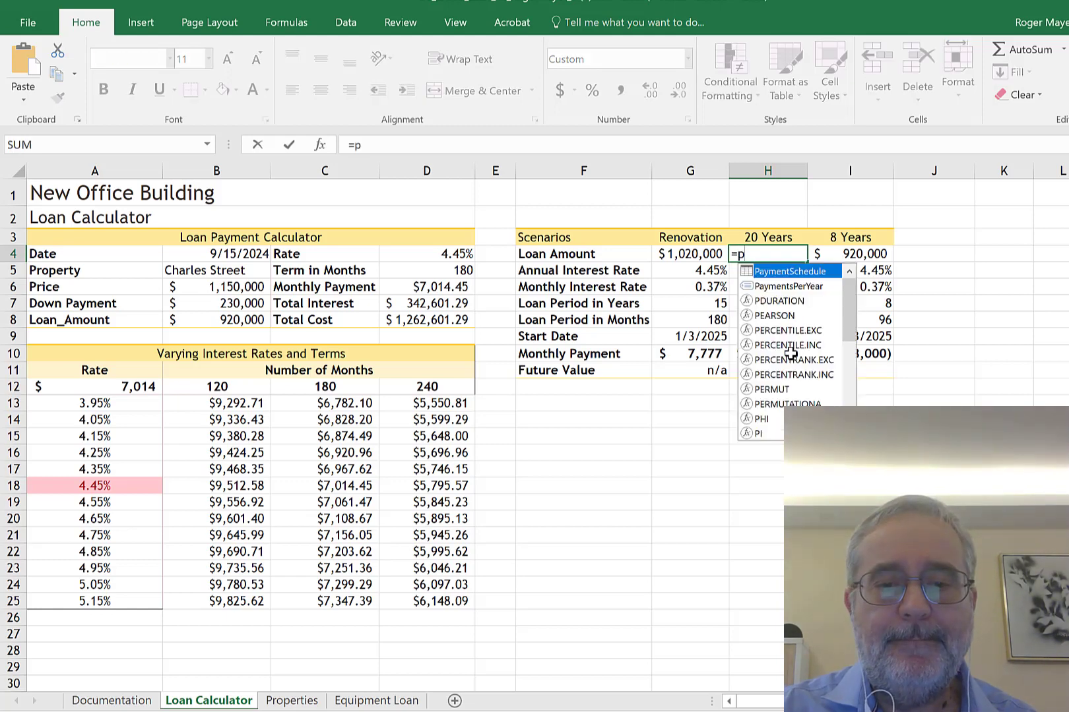
{"action": "type", "text": "v("}
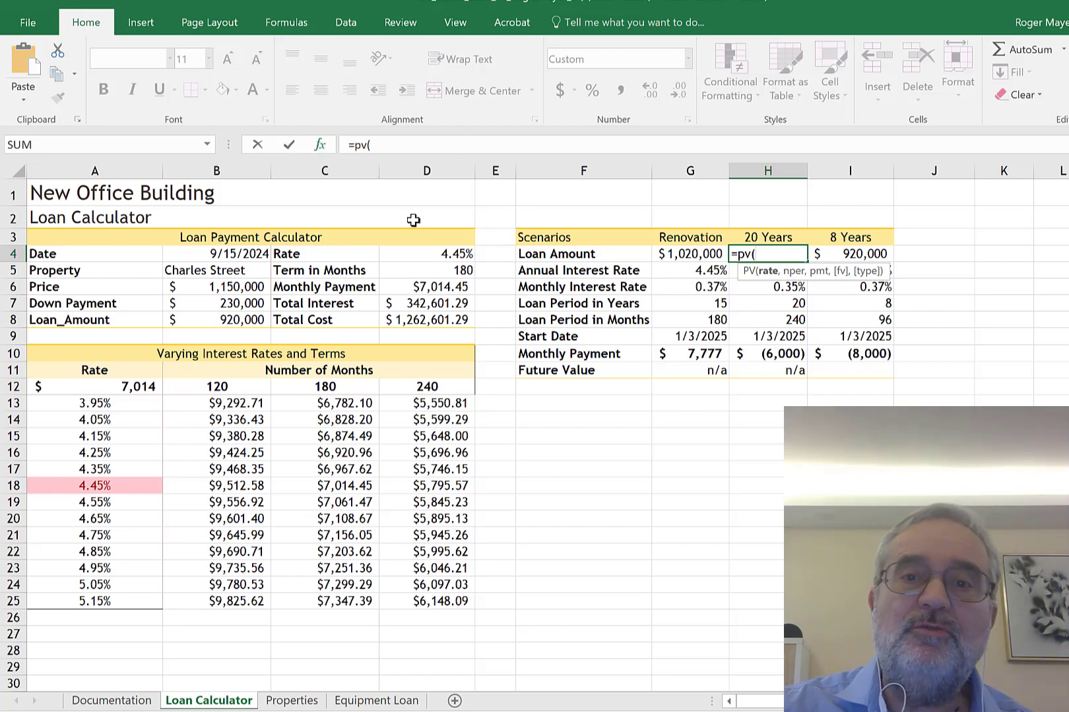
{"action": "left_click", "coordinate": [781, 290]}
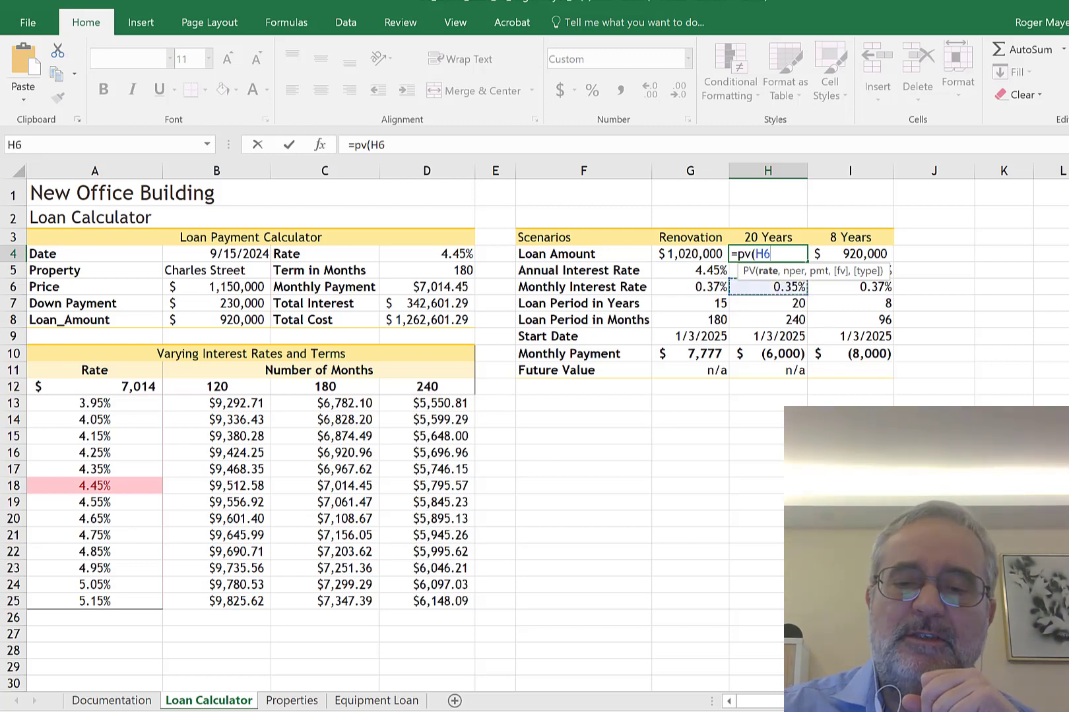
{"action": "type", "text": ","}
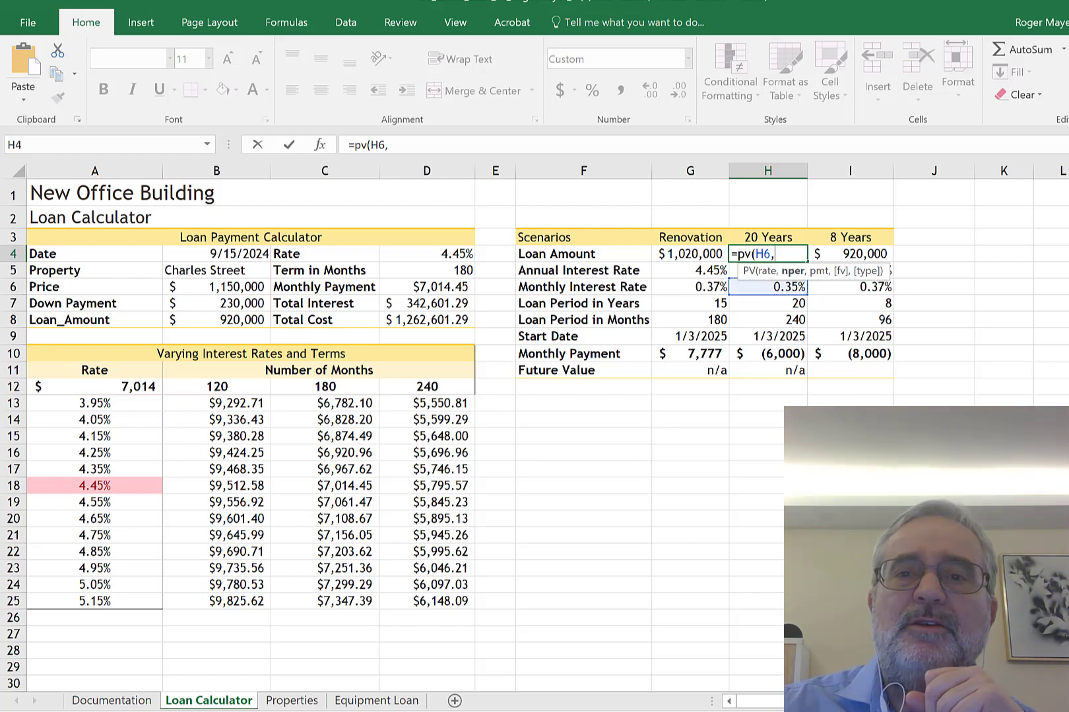
{"action": "left_click", "coordinate": [785, 321]}
{"action": "type", "text": ","}
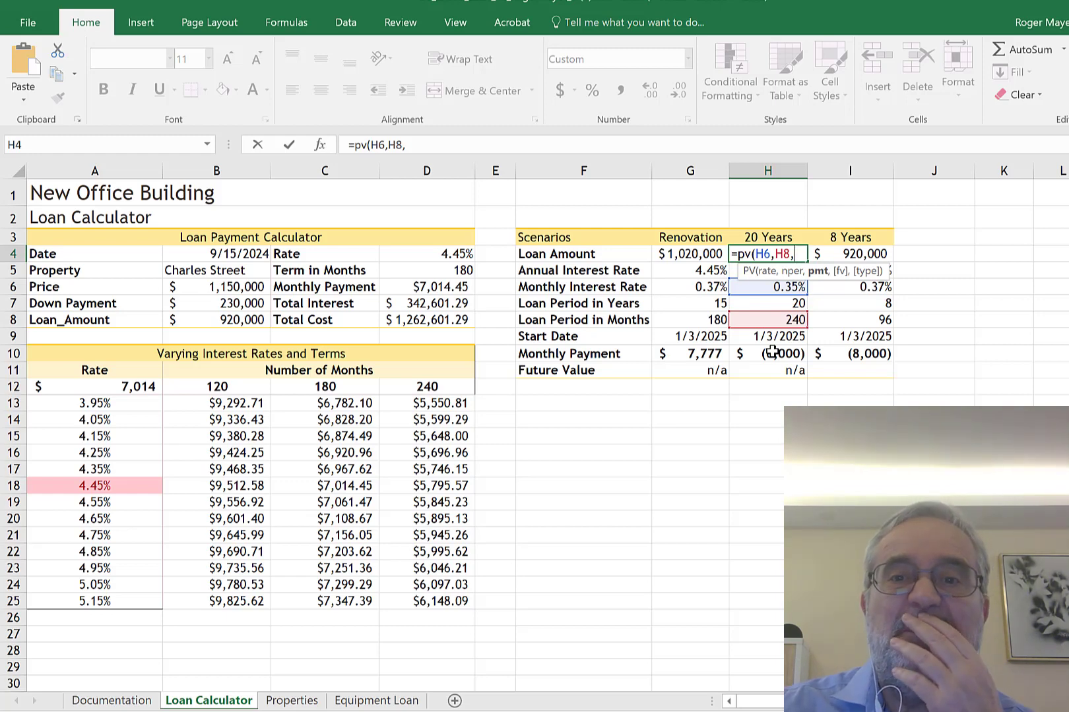
{"action": "left_click", "coordinate": [772, 352]}
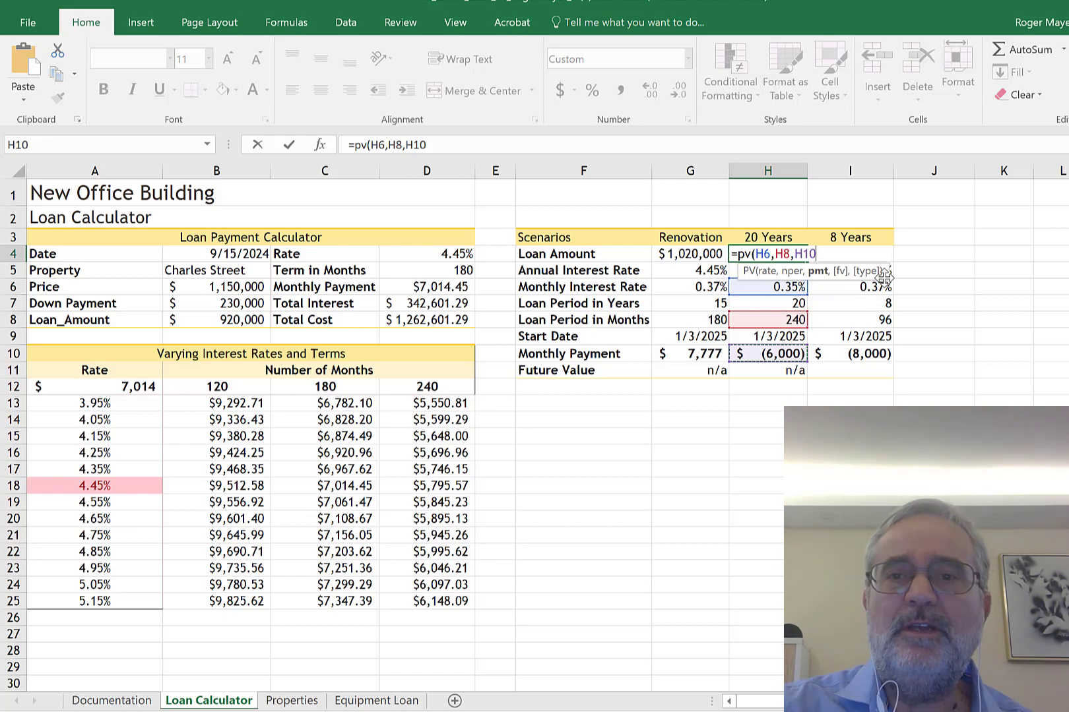
{"action": "type", "text": ")"}
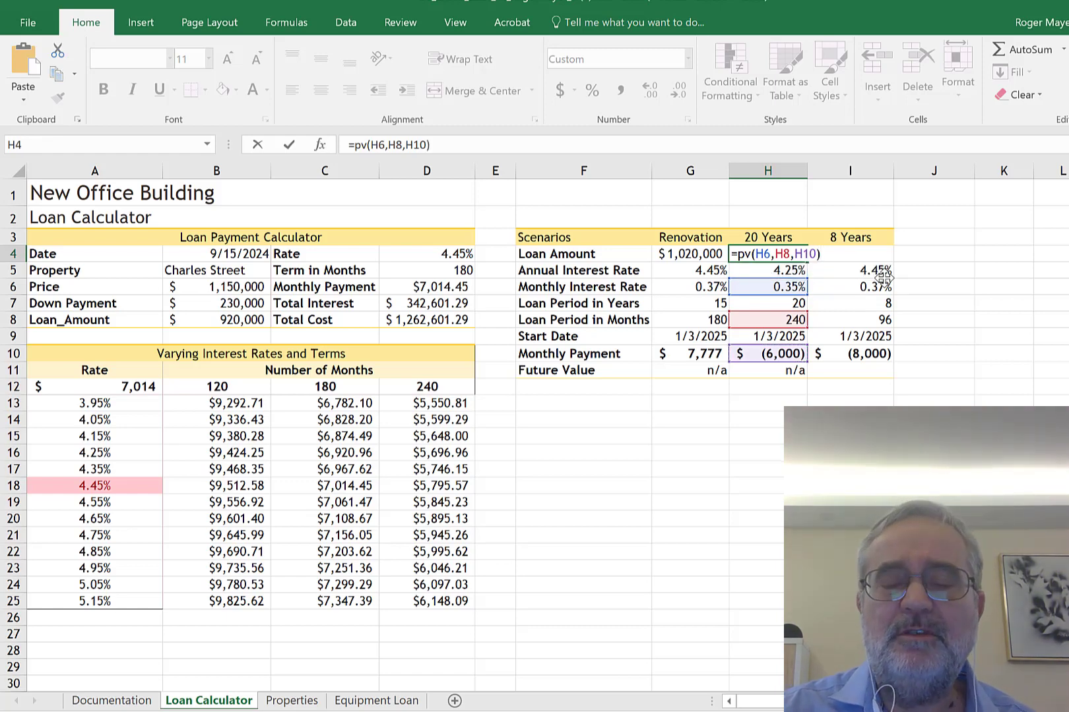
{"action": "key", "text": "Return"}
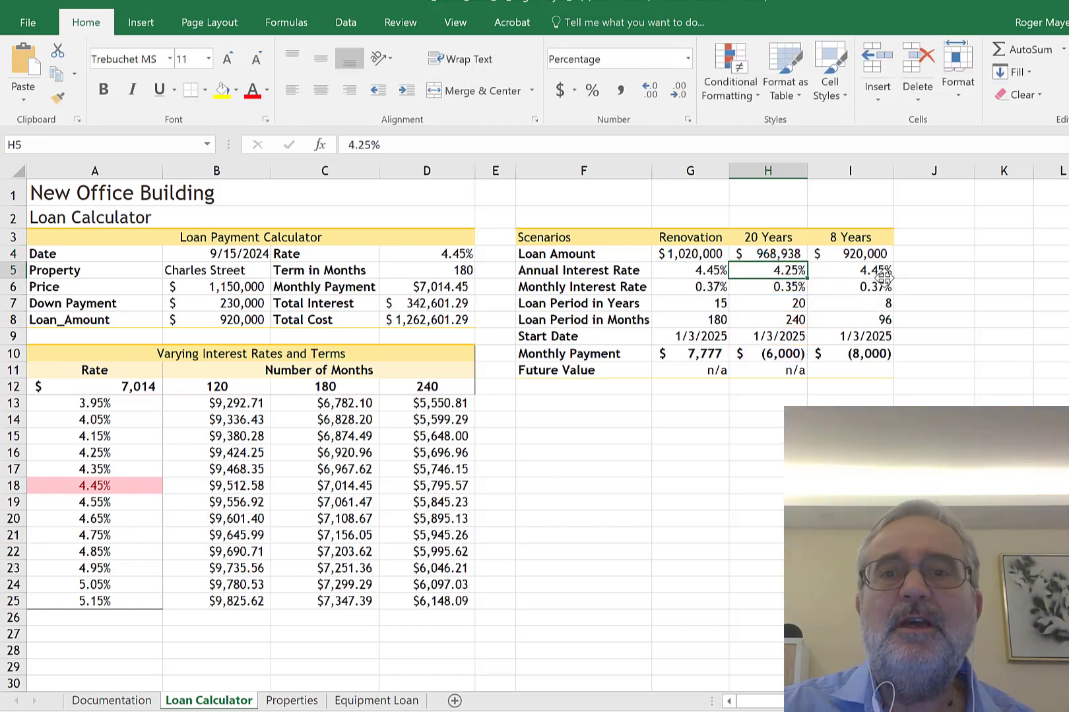
Calculate the 8 Years scenario's Future Value in I11 with =FV(I6,I8,I10,I4), using the function's arguments dialog
{"action": "left_click", "coordinate": [789, 253]}
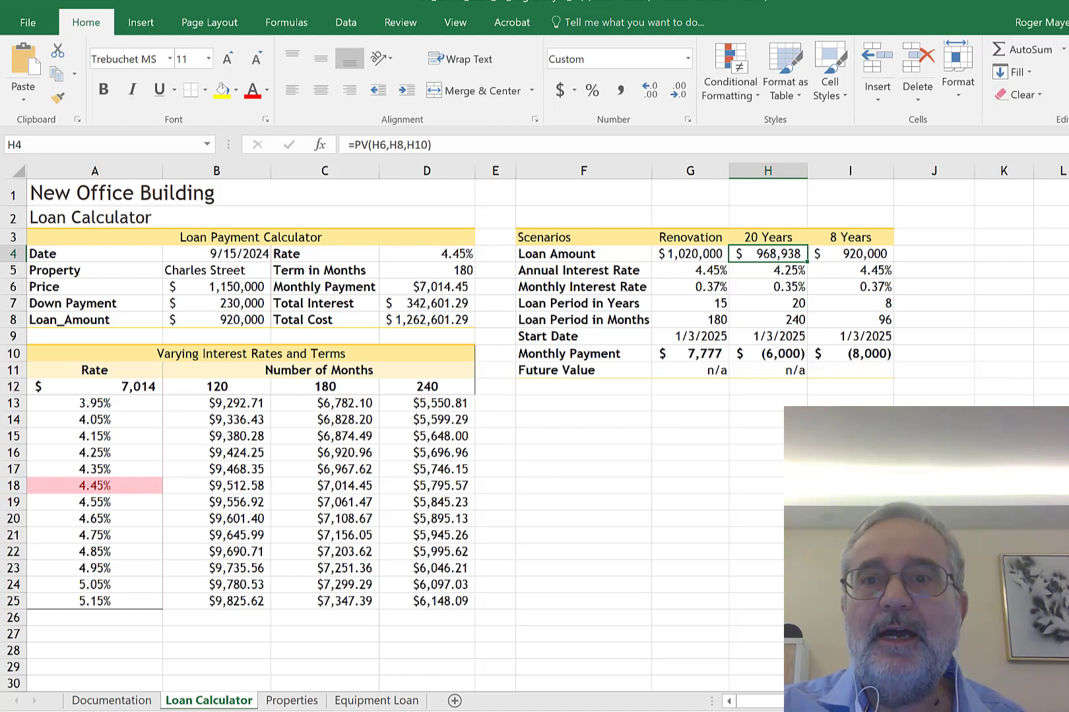
{"action": "left_click", "coordinate": [868, 374]}
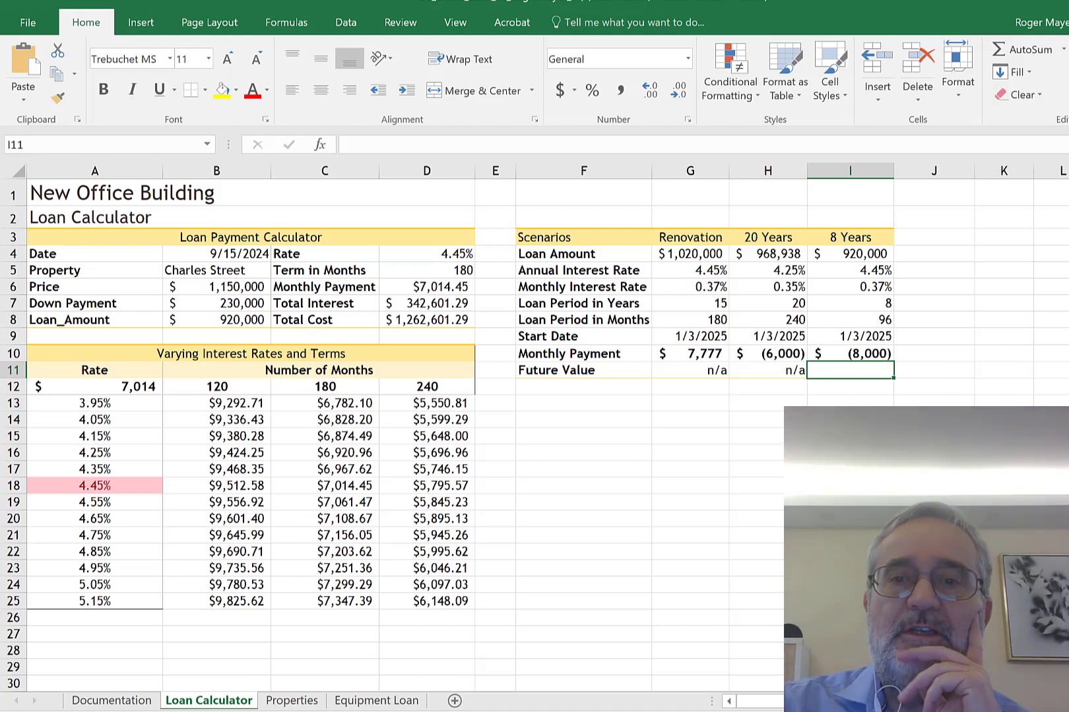
{"action": "type", "text": "="}
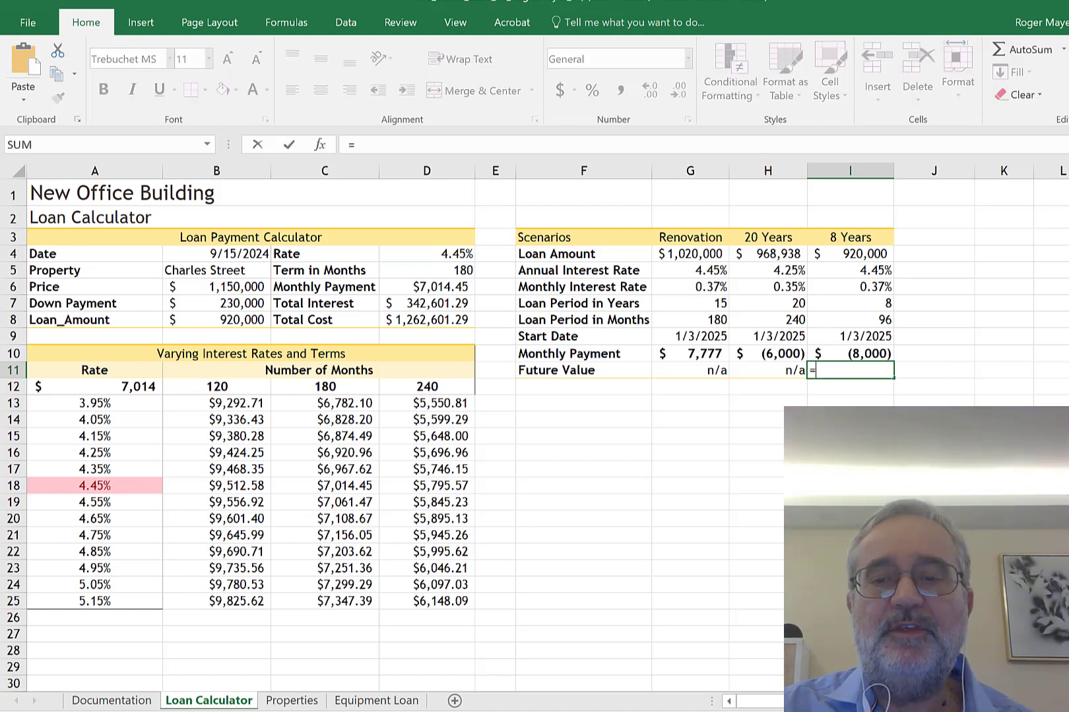
{"action": "type", "text": "f"}
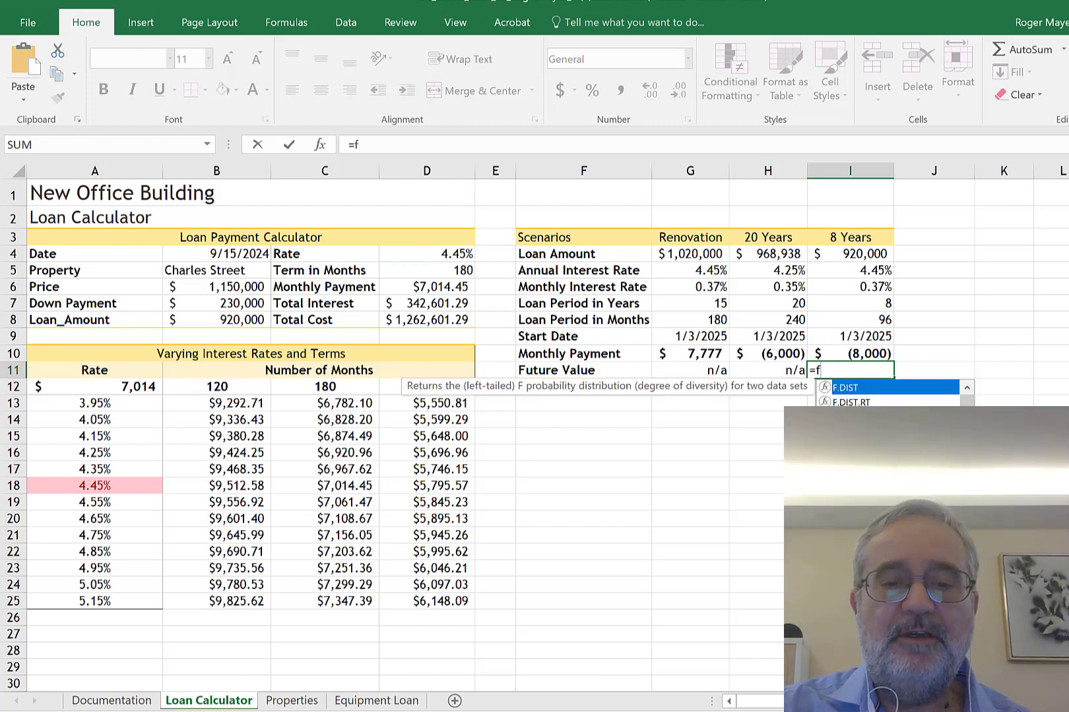
{"action": "type", "text": "v("}
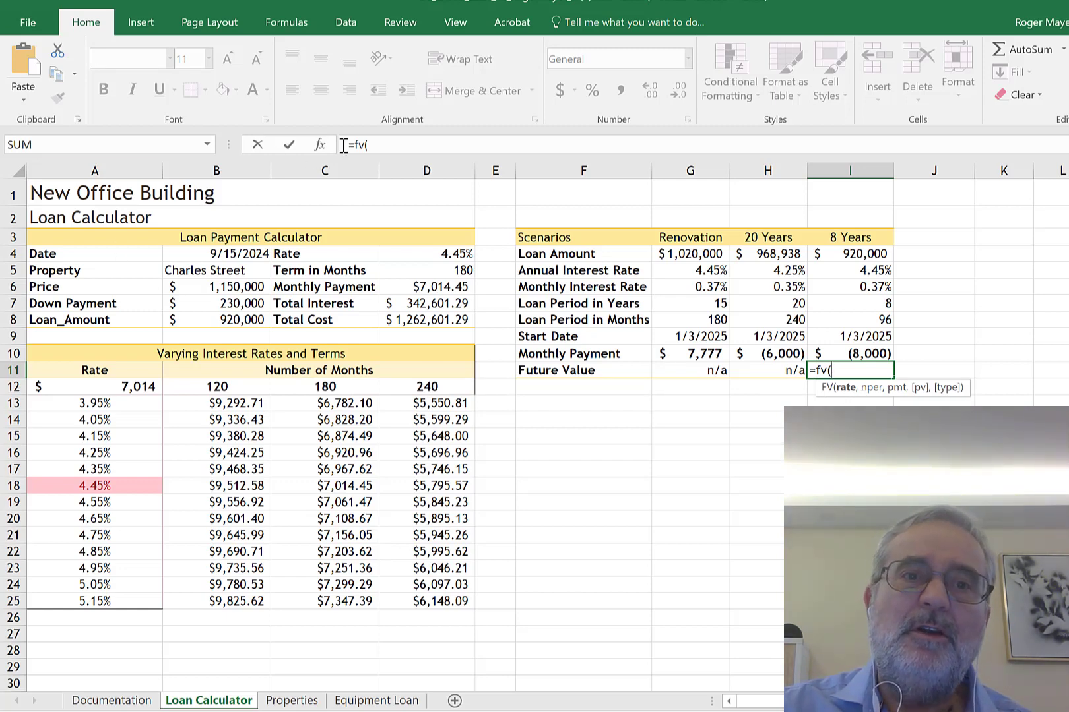
{"action": "left_click", "coordinate": [320, 145]}
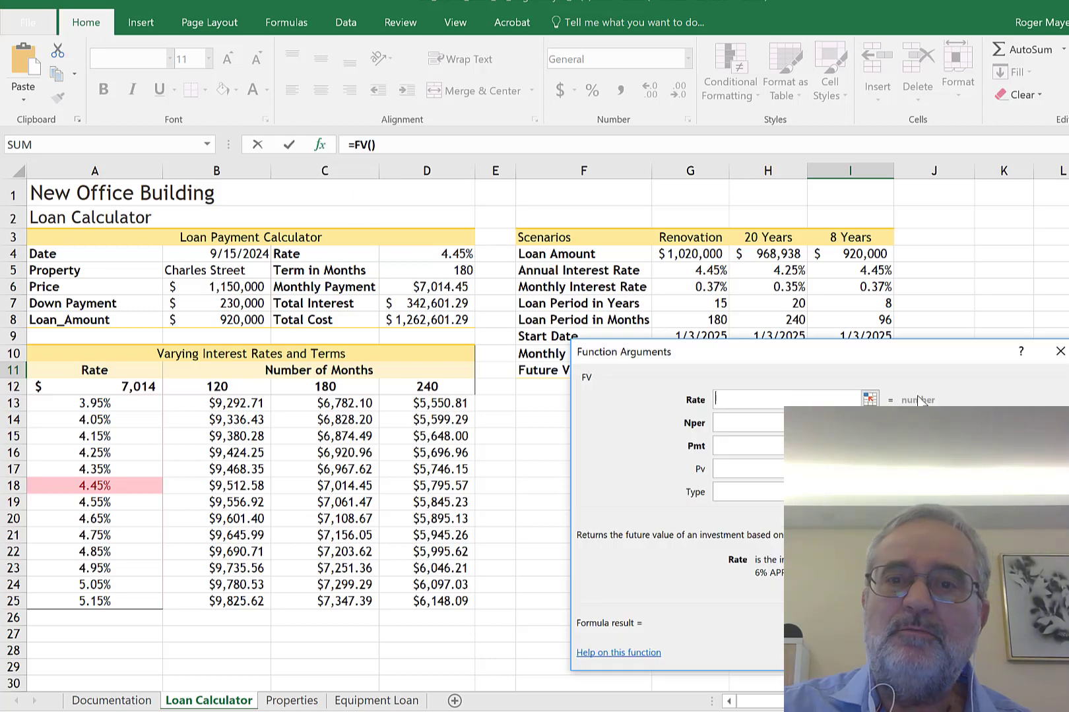
{"action": "left_click_drag", "start_coordinate": [914, 373], "coordinate": [554, 249]}
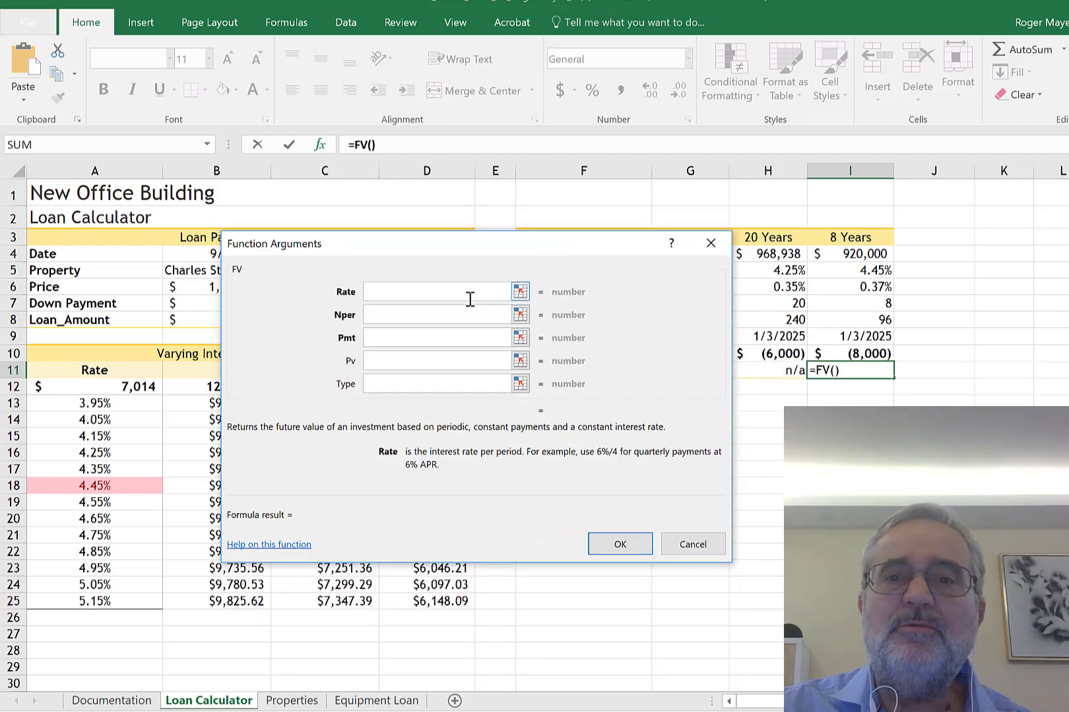
{"action": "left_click_drag", "start_coordinate": [515, 239], "coordinate": [322, 220]}
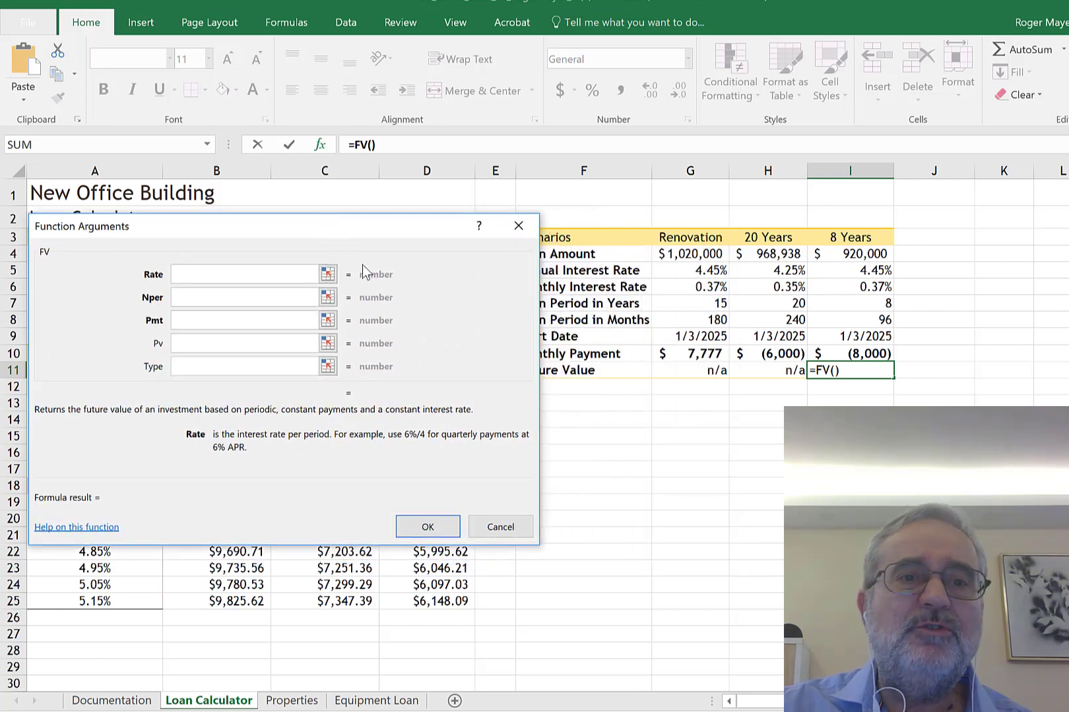
{"action": "left_click", "coordinate": [880, 286]}
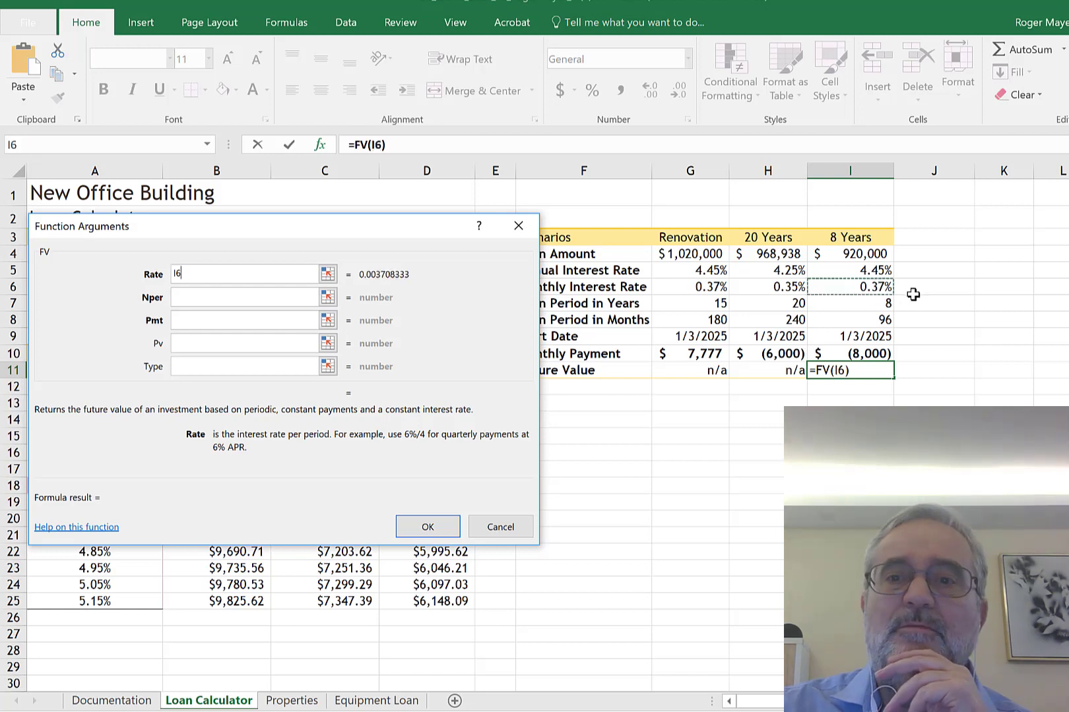
{"action": "left_click", "coordinate": [261, 298]}
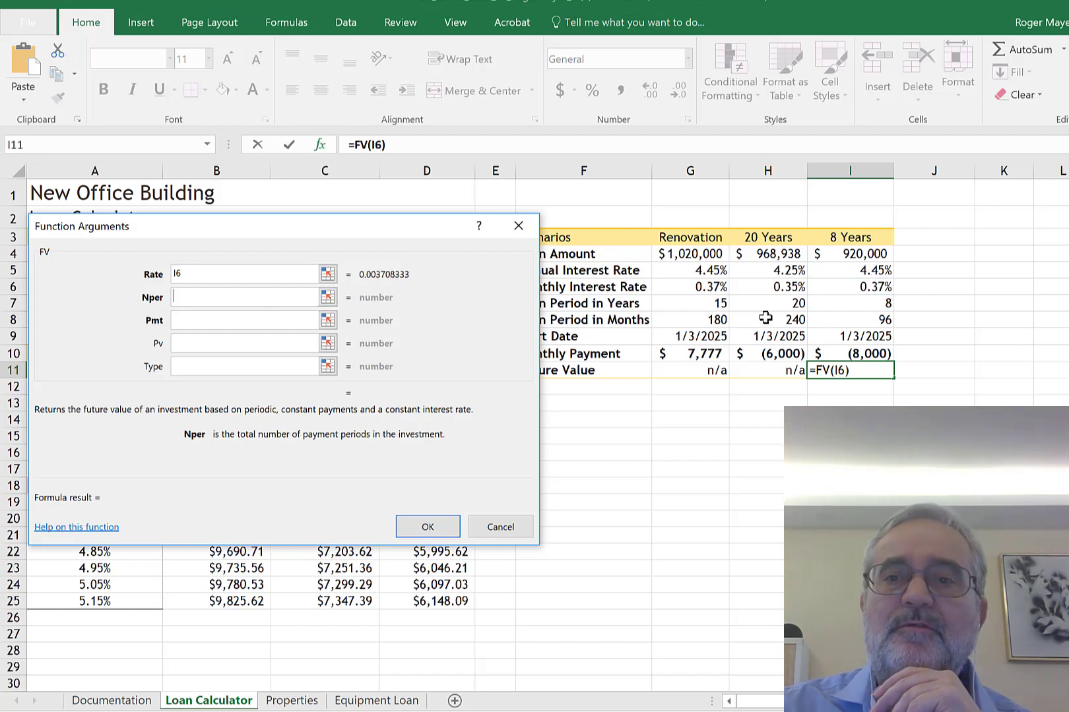
{"action": "left_click", "coordinate": [882, 320]}
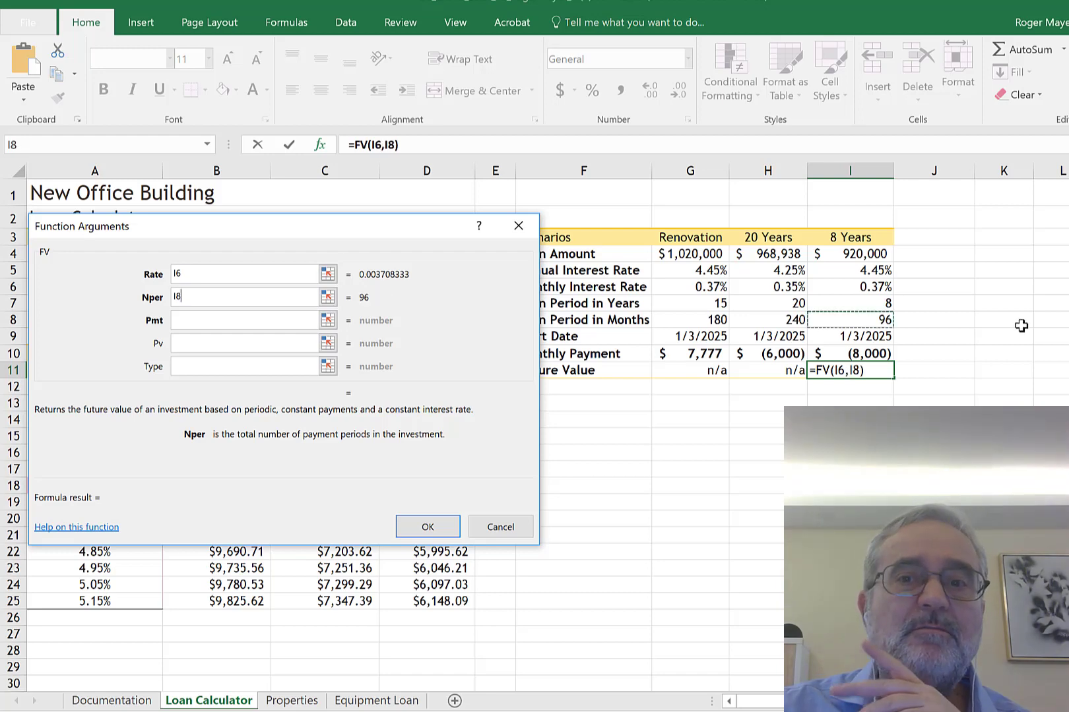
{"action": "left_click", "coordinate": [281, 322]}
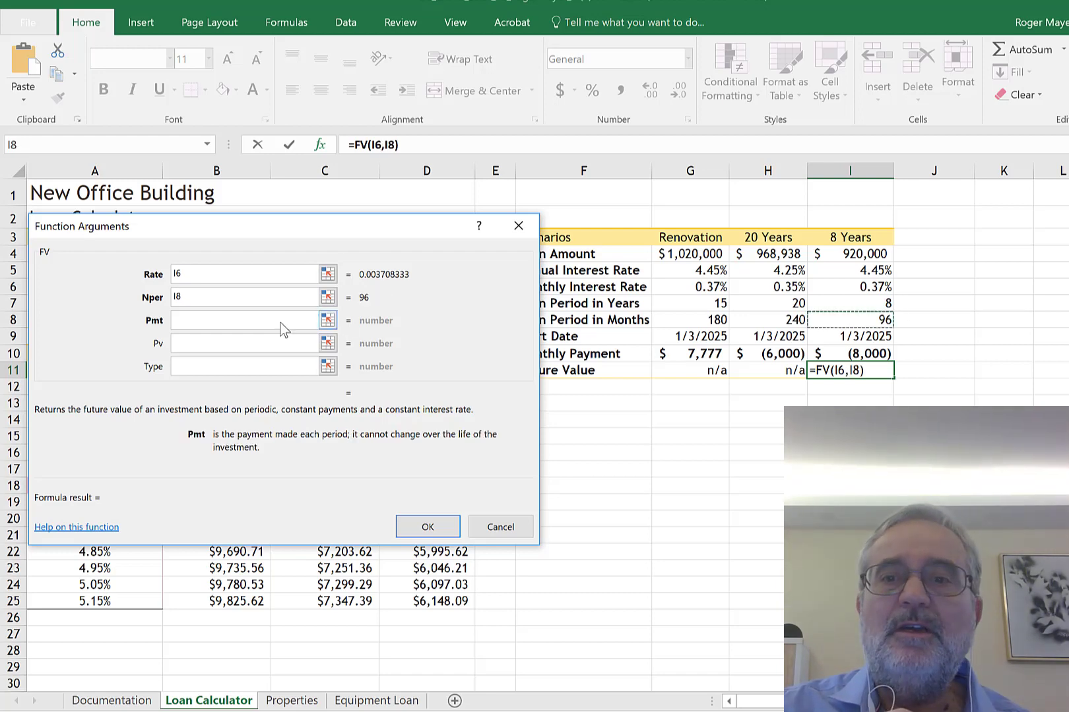
{"action": "left_click", "coordinate": [872, 351]}
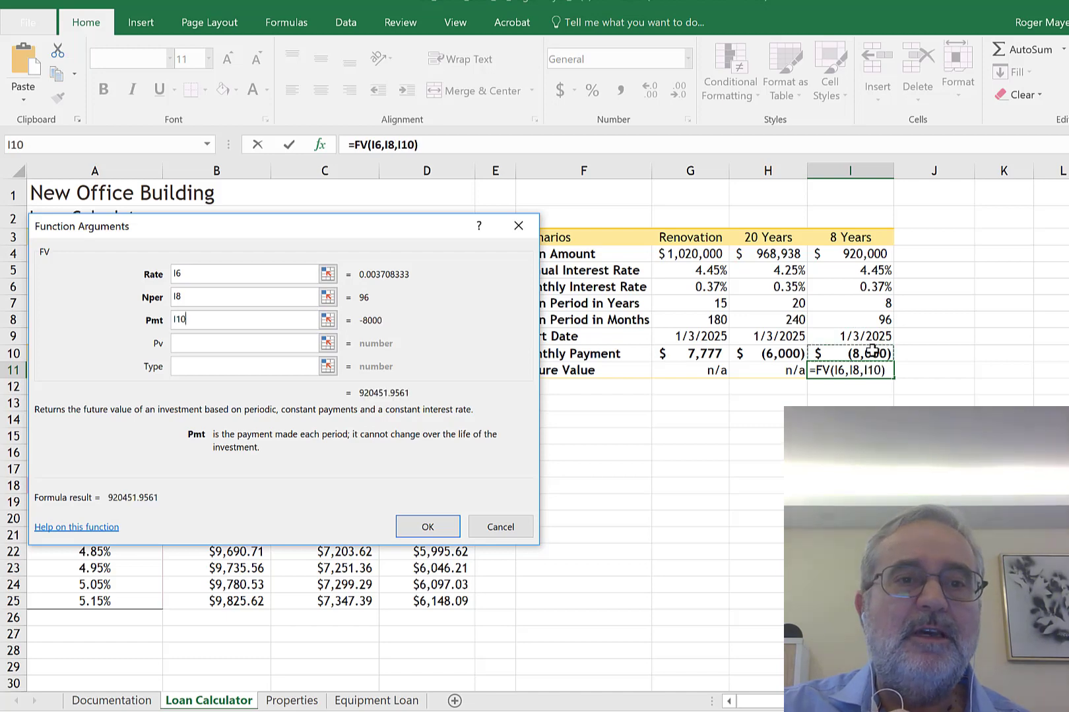
{"action": "left_click", "coordinate": [201, 344]}
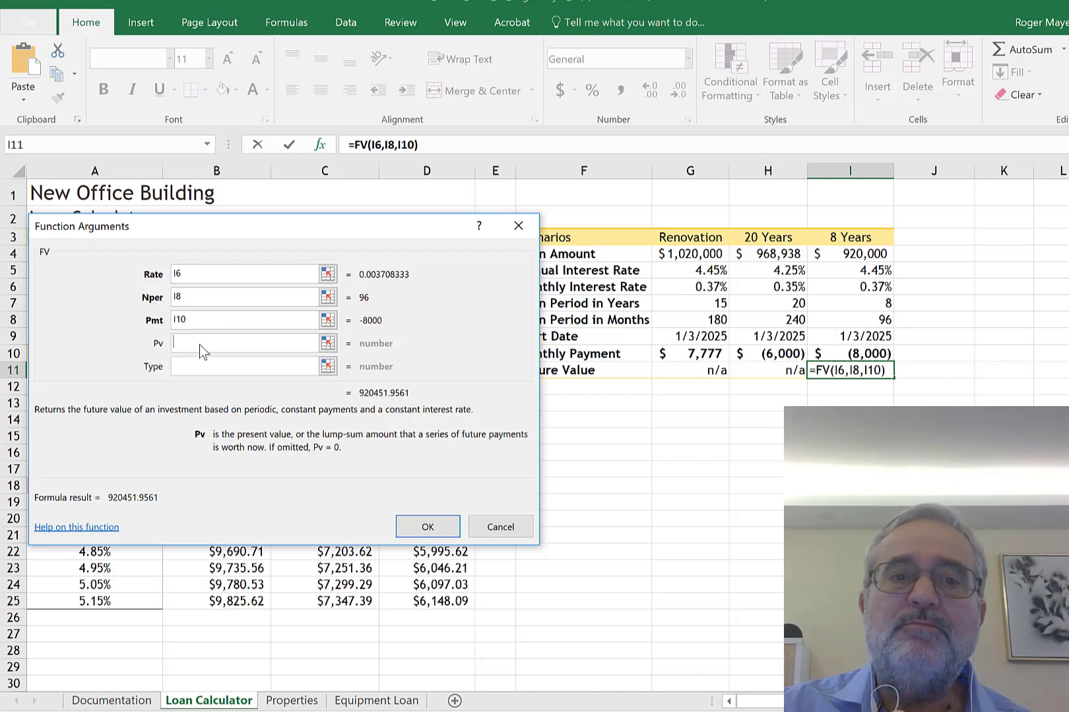
{"action": "left_click", "coordinate": [880, 254]}
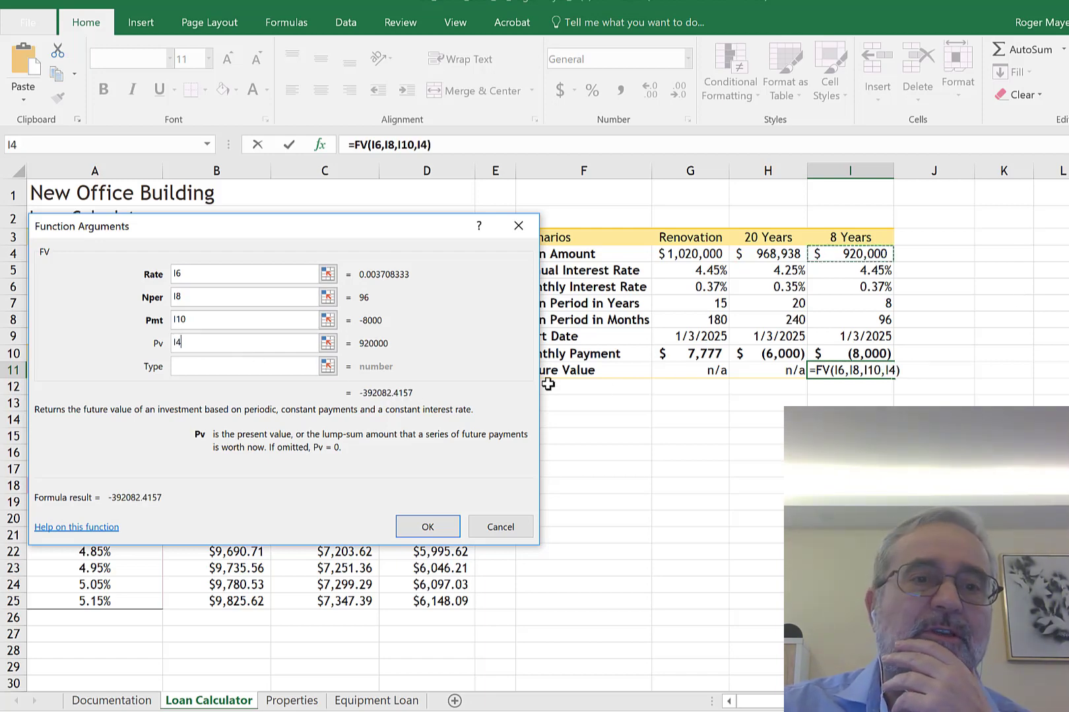
{"action": "left_click", "coordinate": [427, 526]}
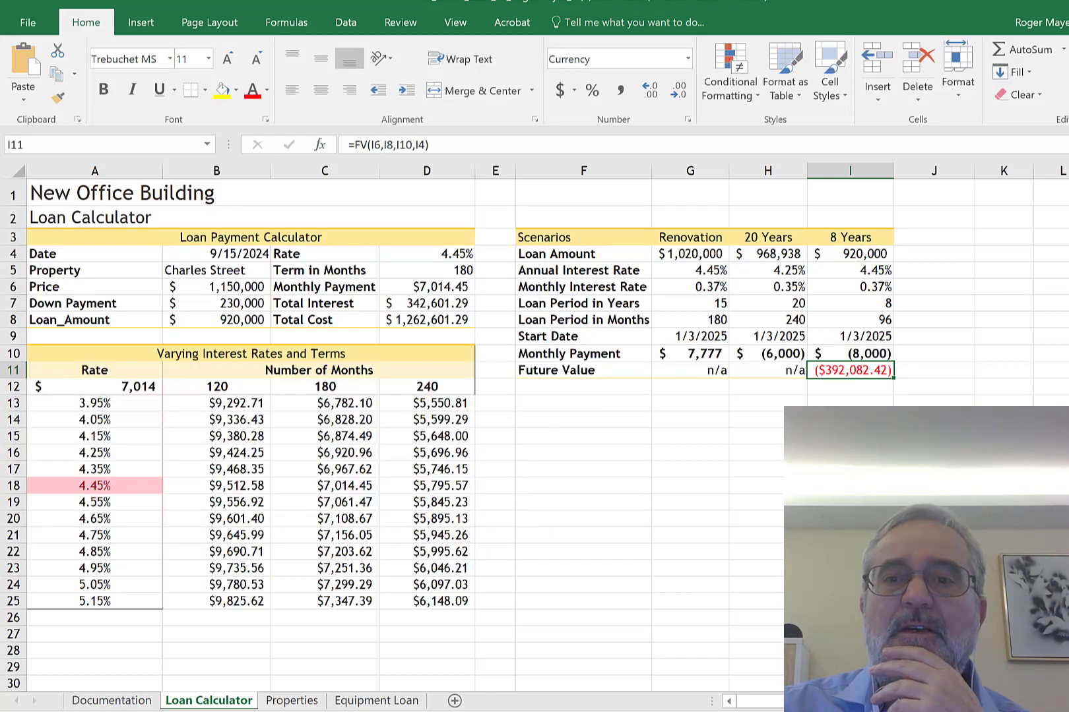
{"action": "left_click", "coordinate": [850, 469]}
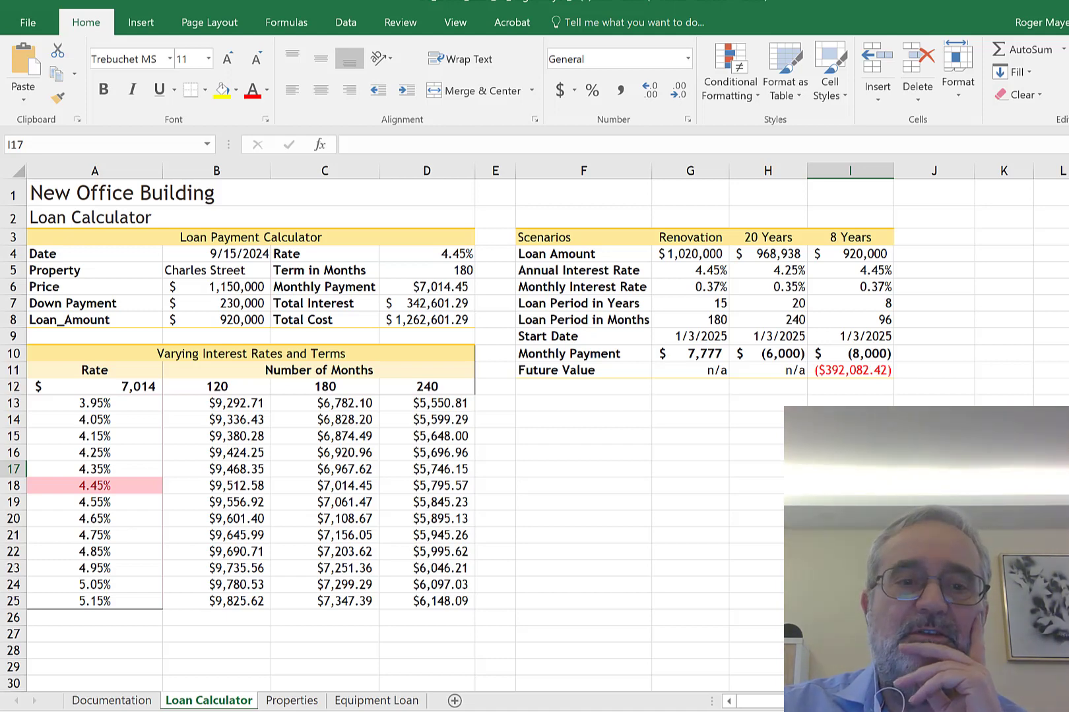
Hide the Properties worksheet
{"action": "left_click", "coordinate": [292, 701]}
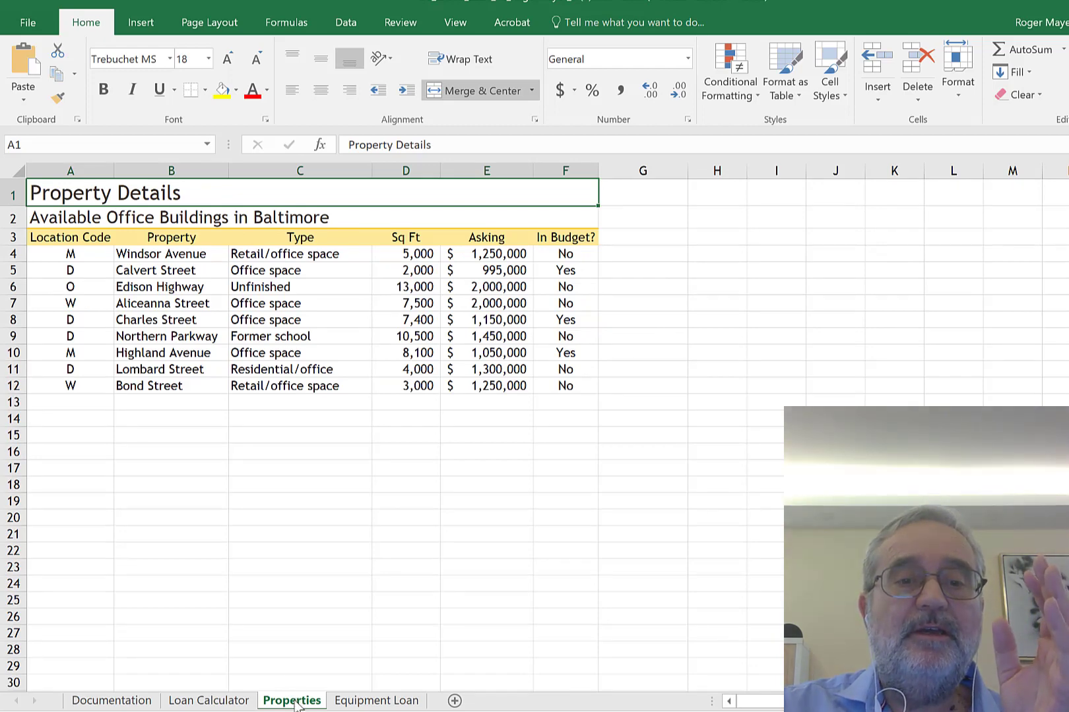
{"action": "right_click", "coordinate": [296, 703]}
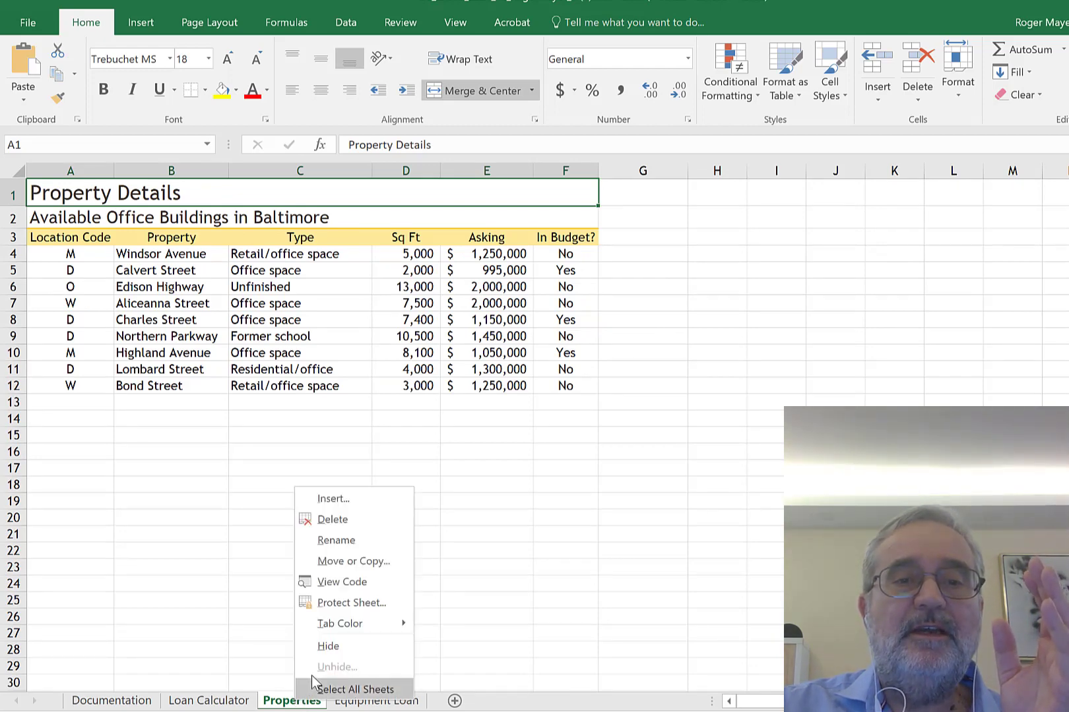
{"action": "left_click", "coordinate": [363, 646]}
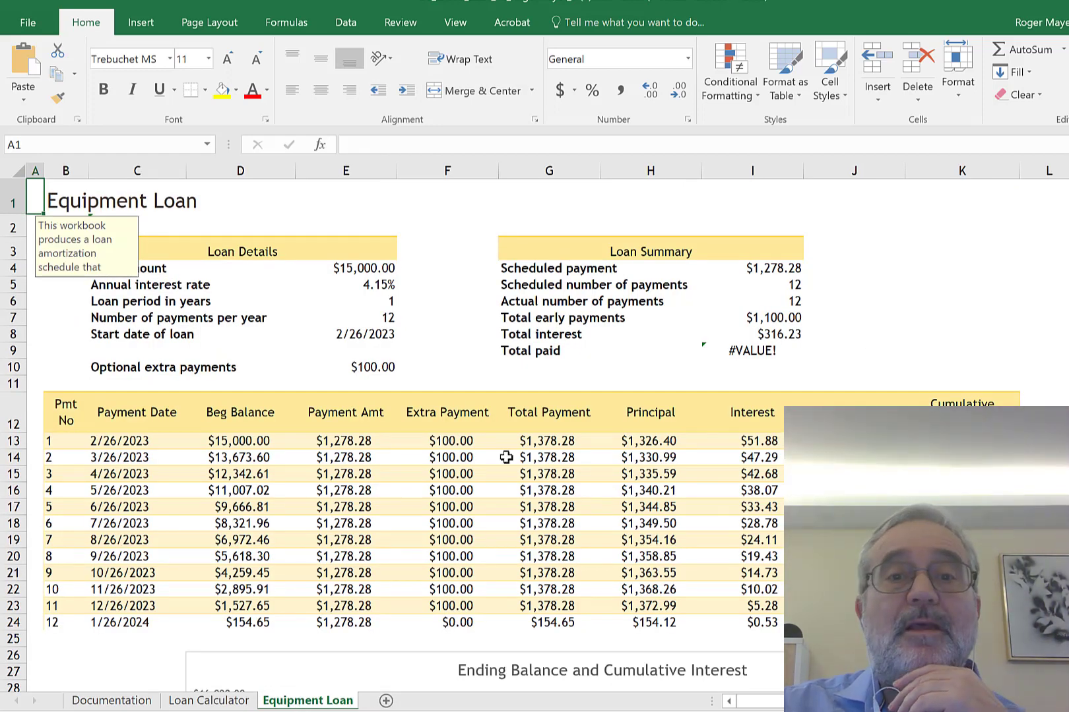
Correct the Total paid formula in I9 of the Equipment Loan sheet to =I4*I5
{"action": "left_click", "coordinate": [506, 191]}
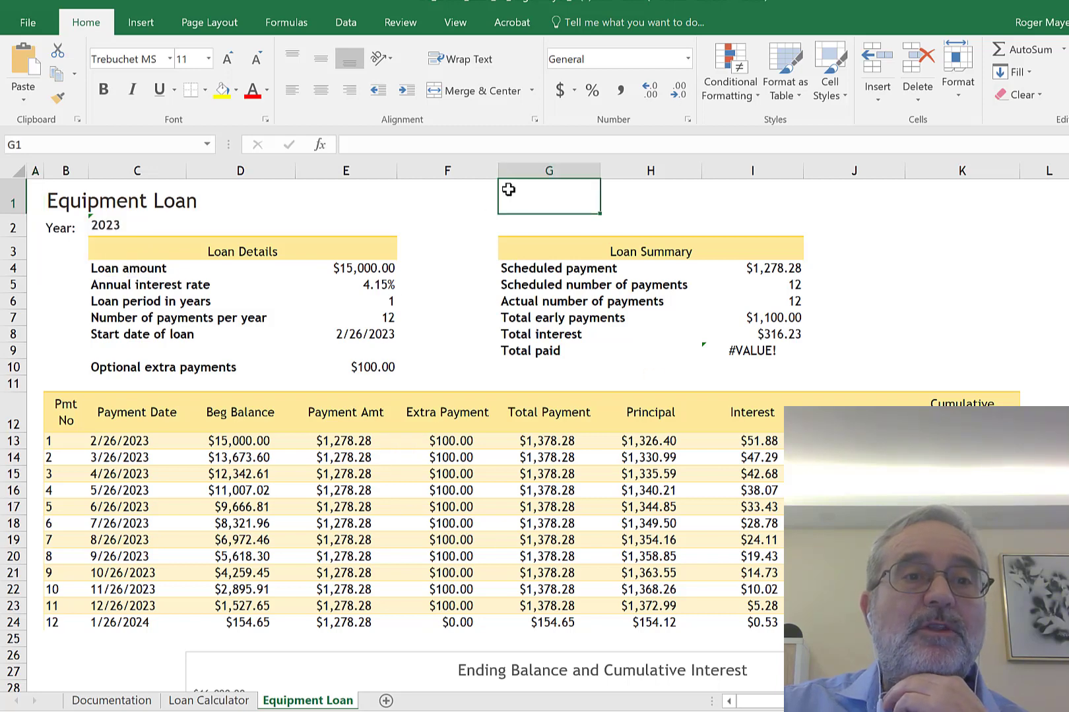
{"action": "left_click", "coordinate": [142, 225]}
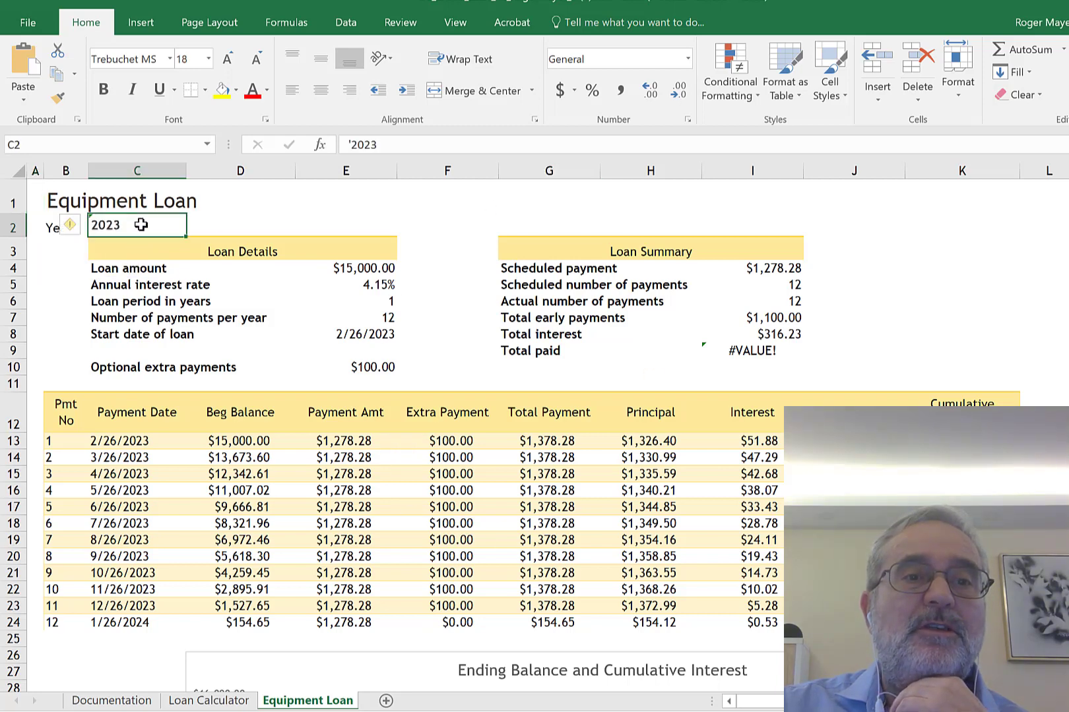
{"action": "left_click", "coordinate": [779, 351]}
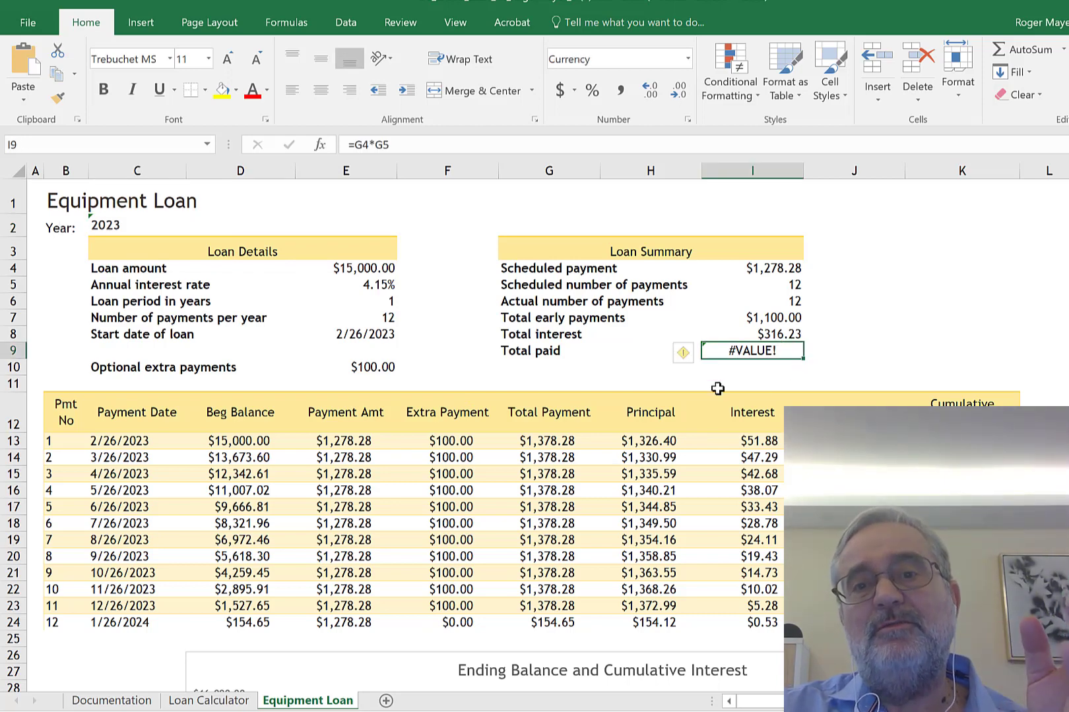
{"action": "mouse_move", "coordinate": [686, 355]}
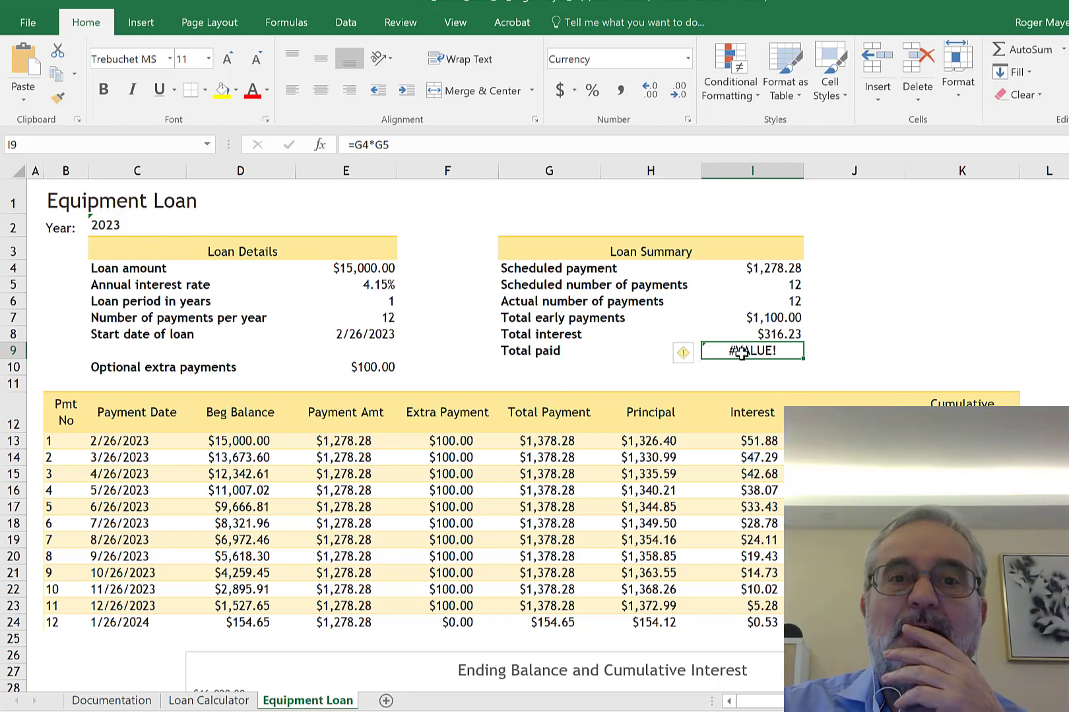
{"action": "left_click", "coordinate": [389, 144]}
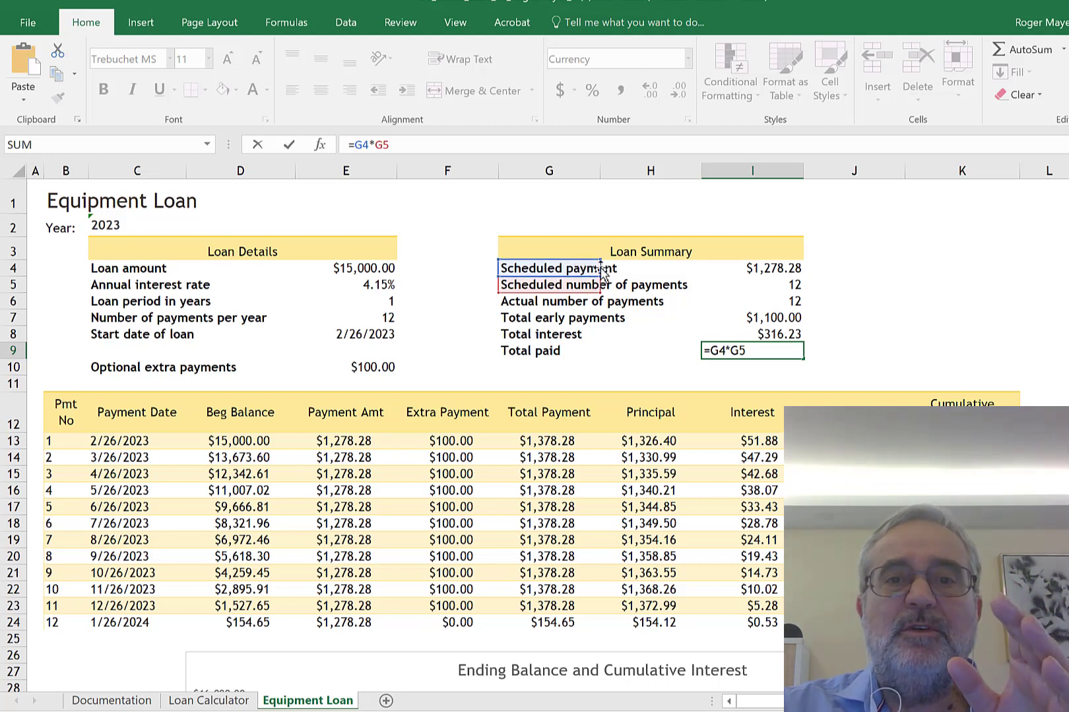
{"action": "left_click_drag", "start_coordinate": [607, 262], "coordinate": [756, 277]}
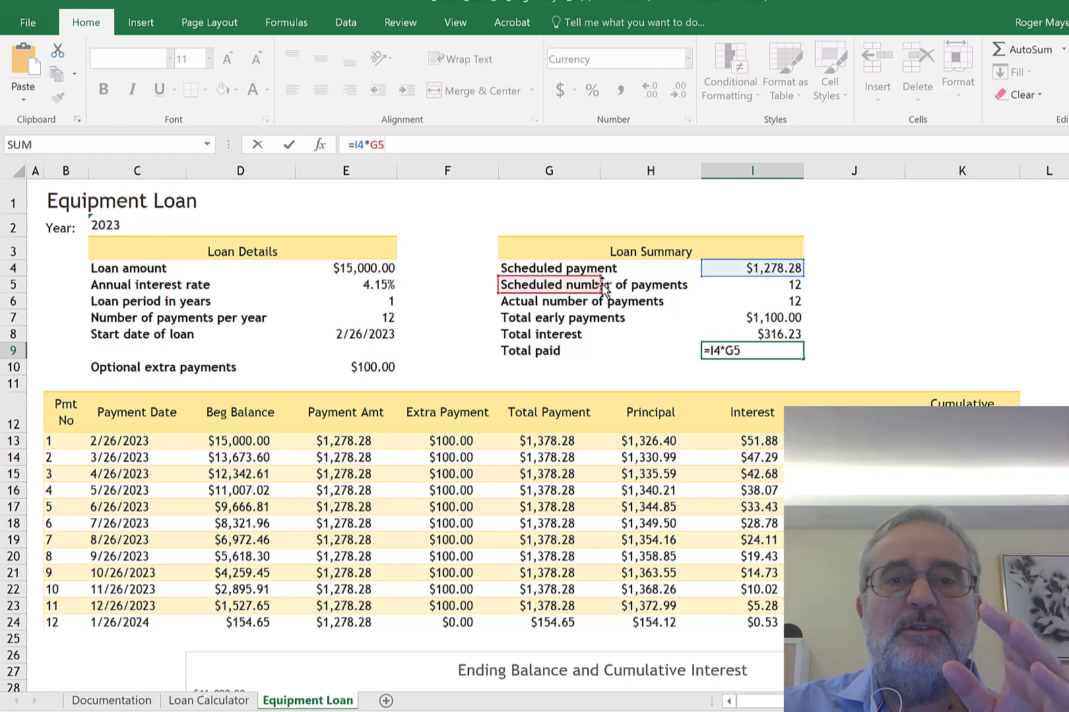
{"action": "left_click_drag", "start_coordinate": [602, 285], "coordinate": [769, 282]}
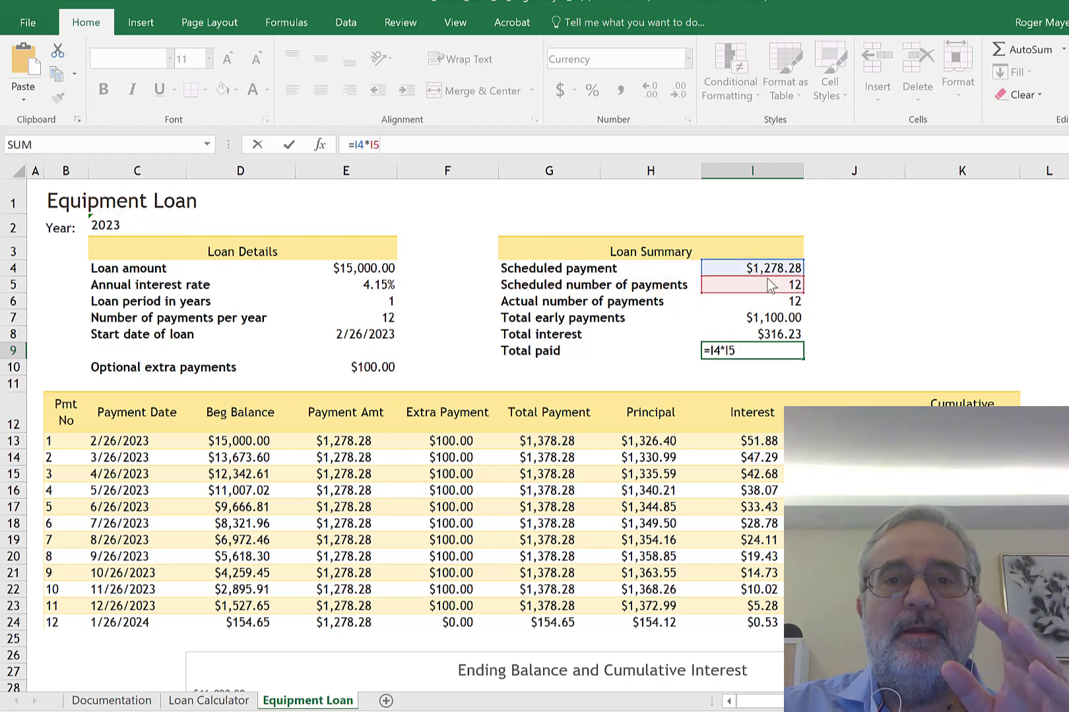
{"action": "key", "text": "Return"}
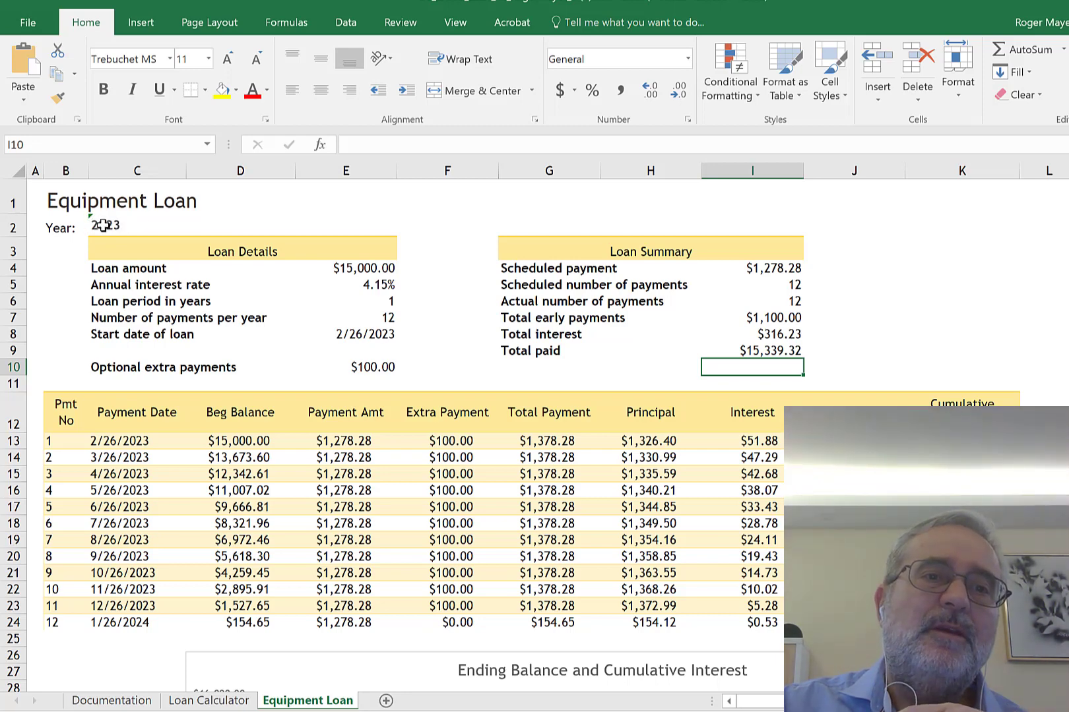
Convert the Year in C2 from text to the number 2023 by removing its leading apostrophe
{"action": "left_click", "coordinate": [109, 226]}
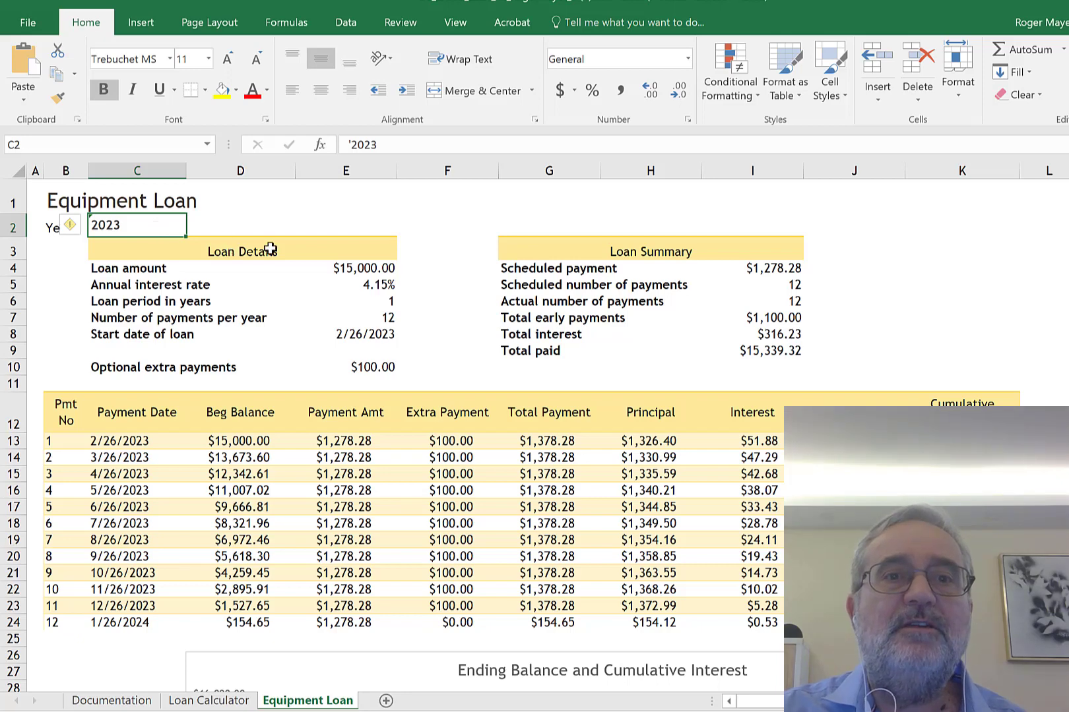
{"action": "left_click", "coordinate": [355, 144]}
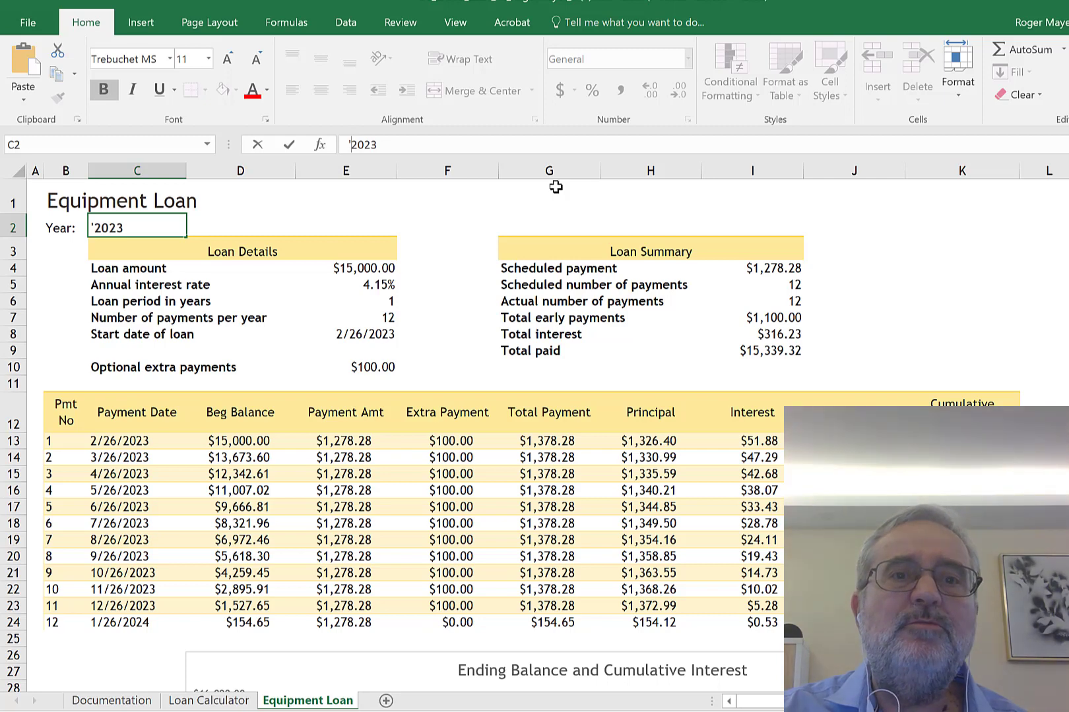
{"action": "key", "text": "BackSpace"}
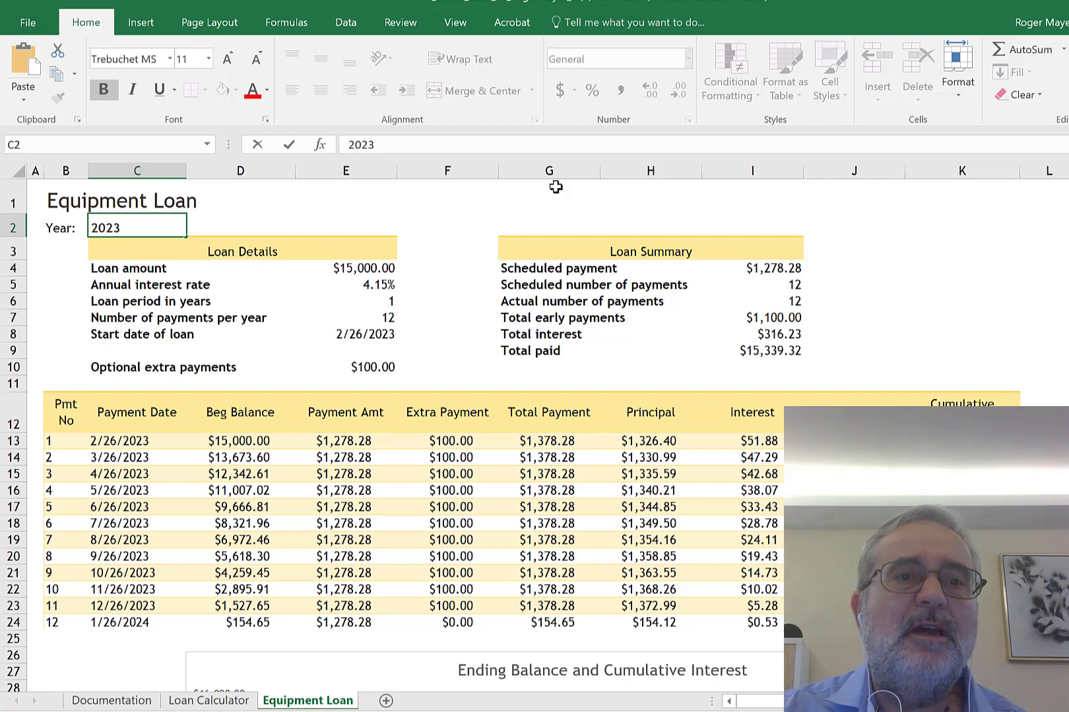
{"action": "key", "text": "Return"}
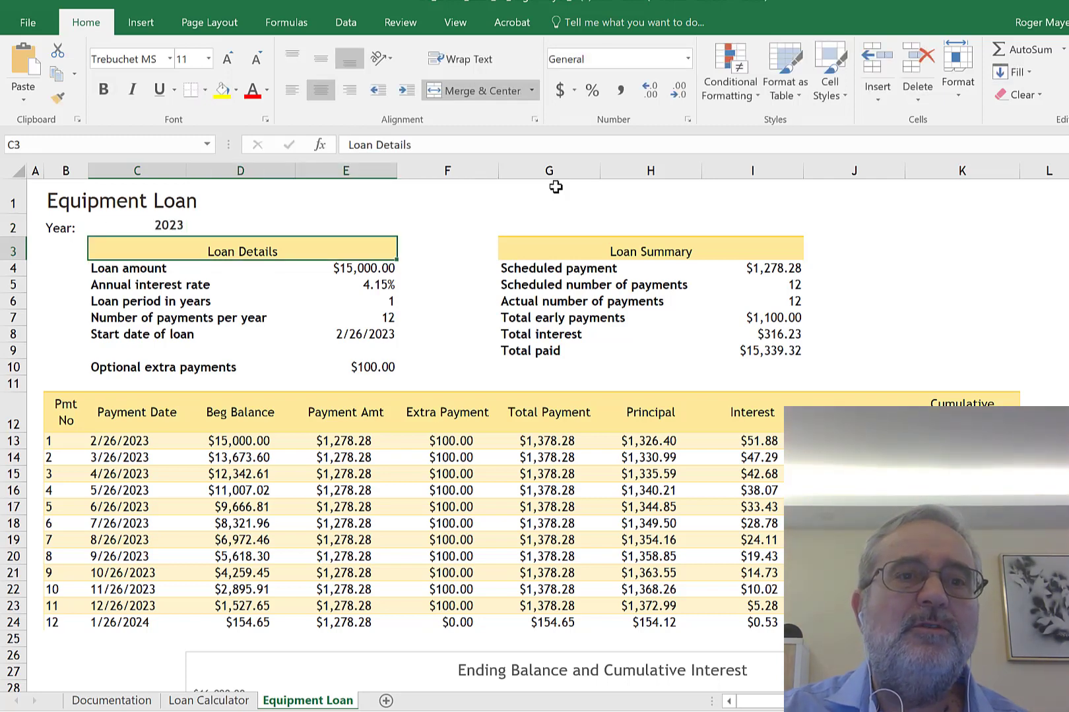
{"action": "left_click", "coordinate": [129, 225]}
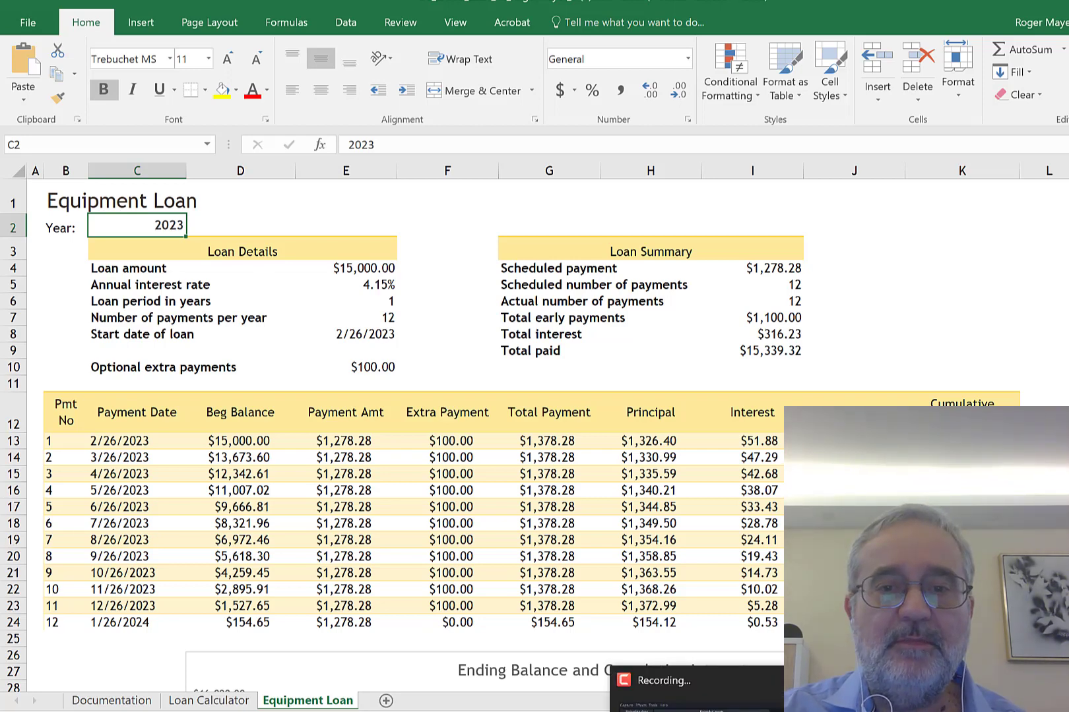
{"action": "left_click", "coordinate": [700, 697]}
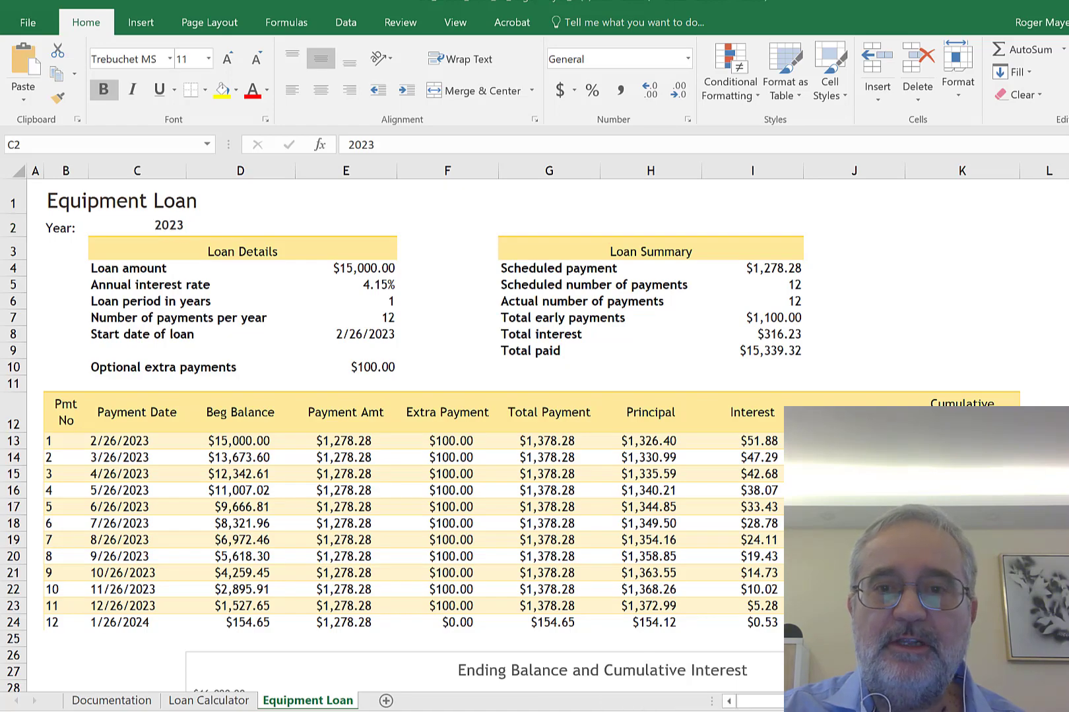